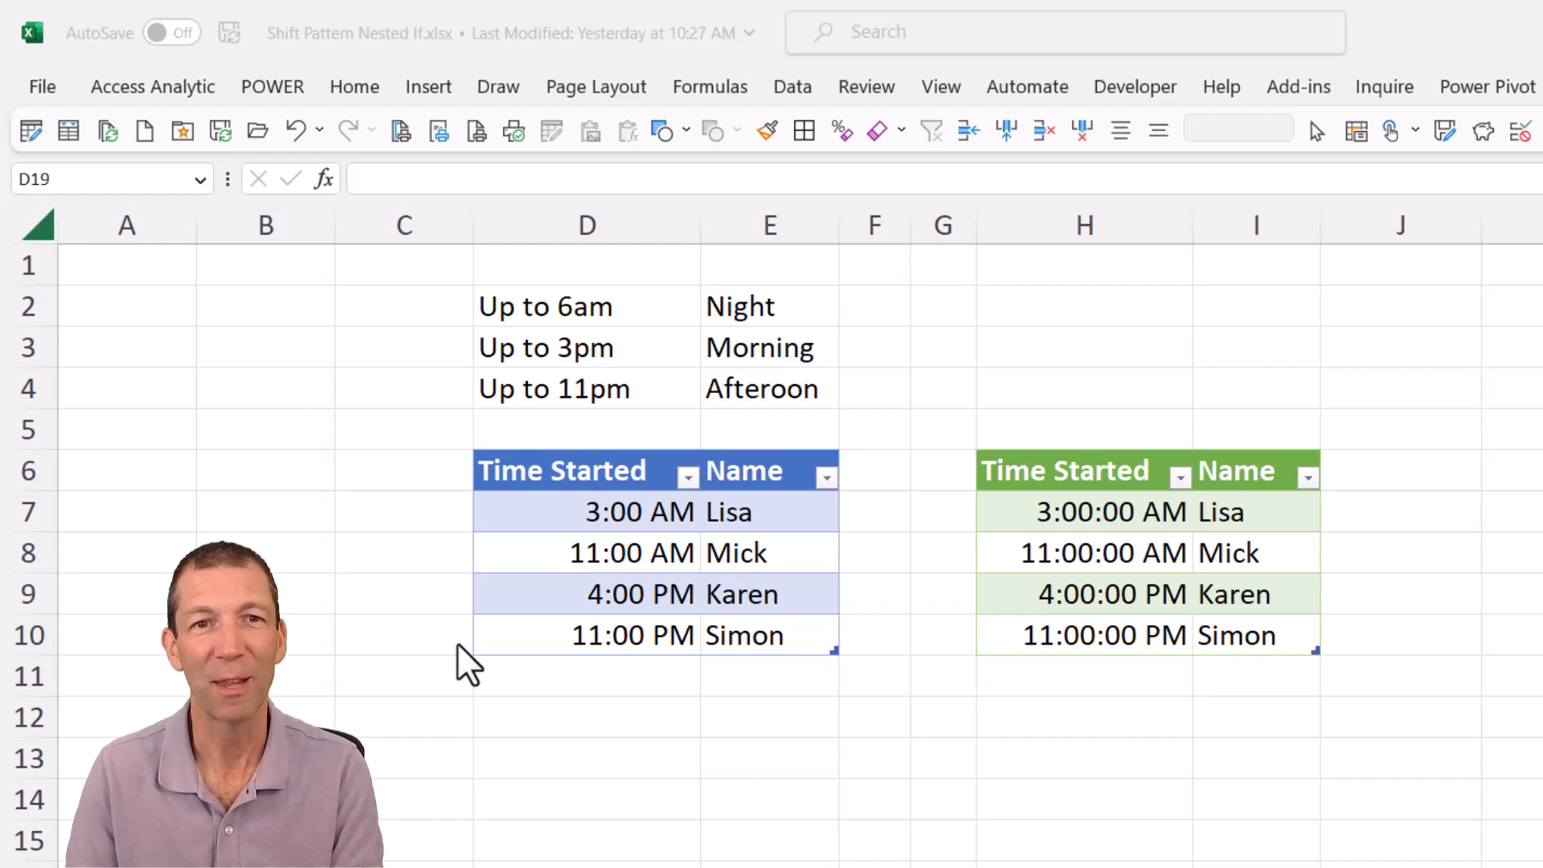
- Refresh the green output table of start times and names
{"action": "left_click", "coordinate": [1260, 613]}
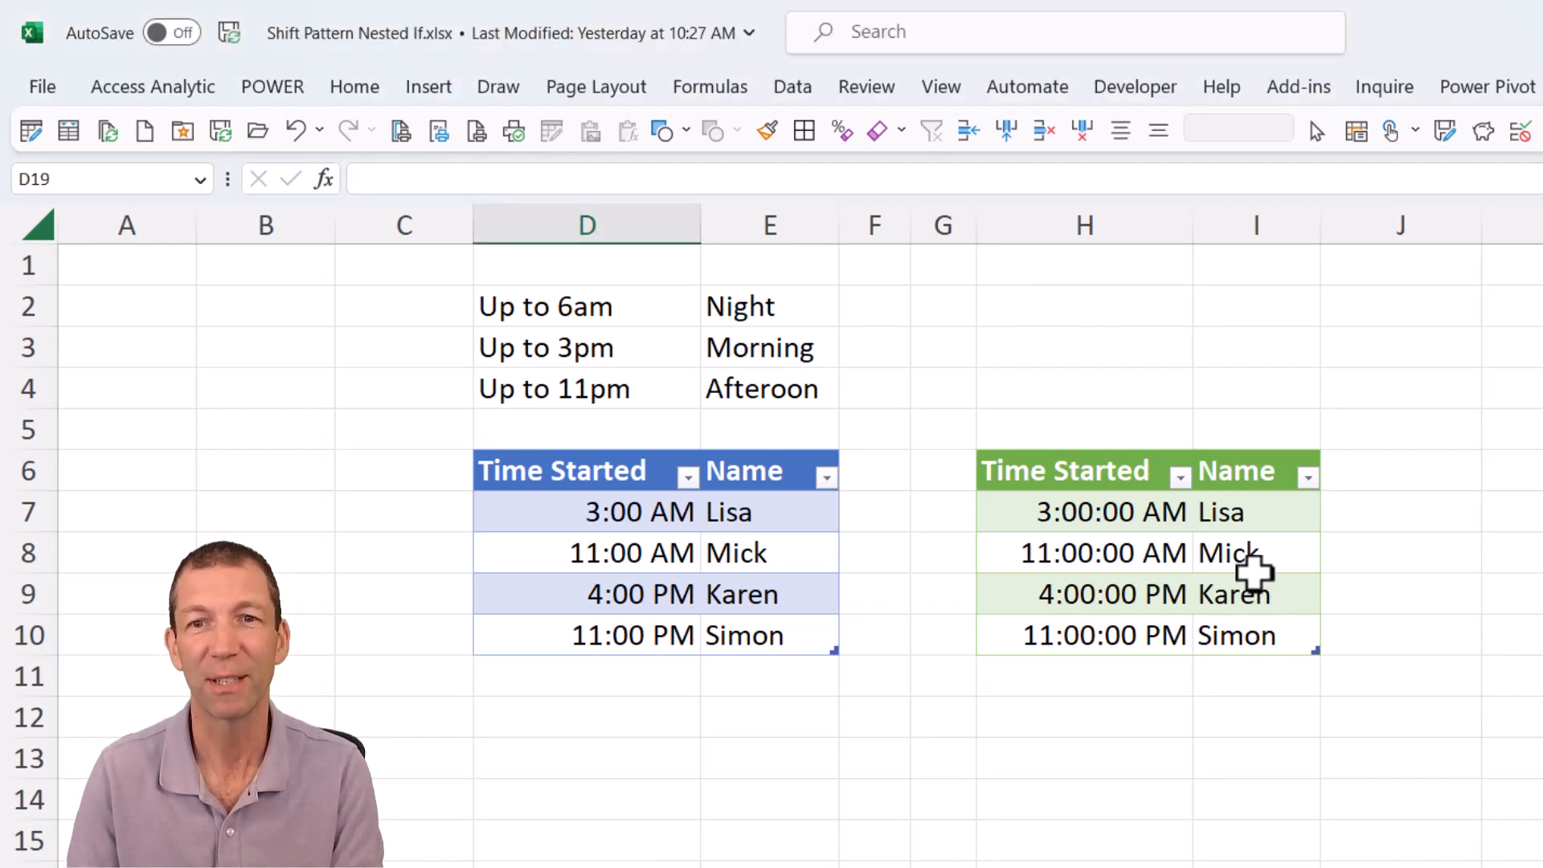
{"action": "left_click", "coordinate": [1253, 560]}
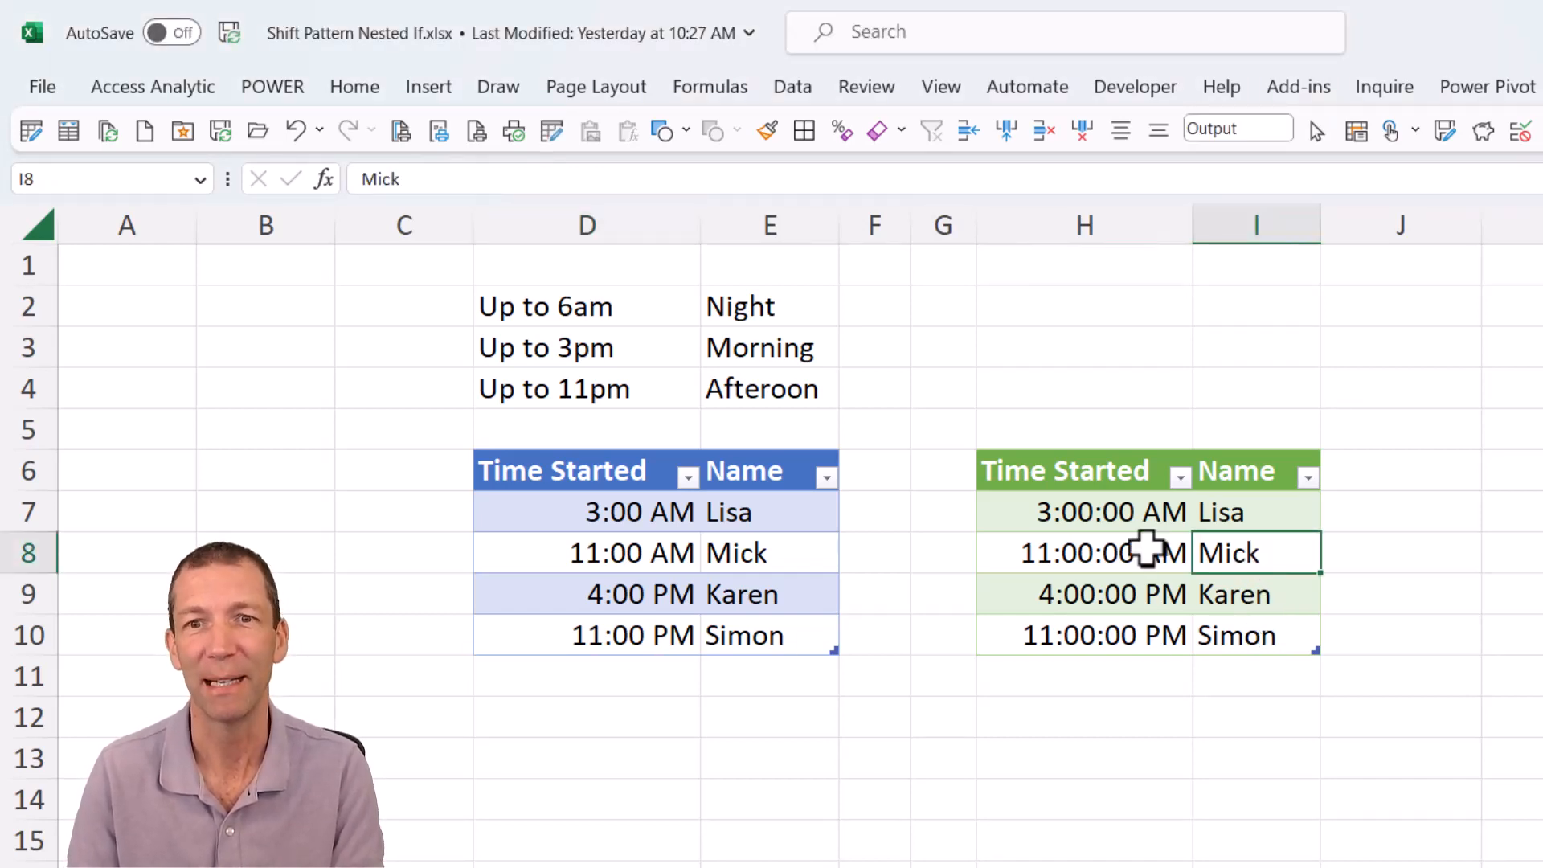
{"action": "right_click", "coordinate": [1136, 506]}
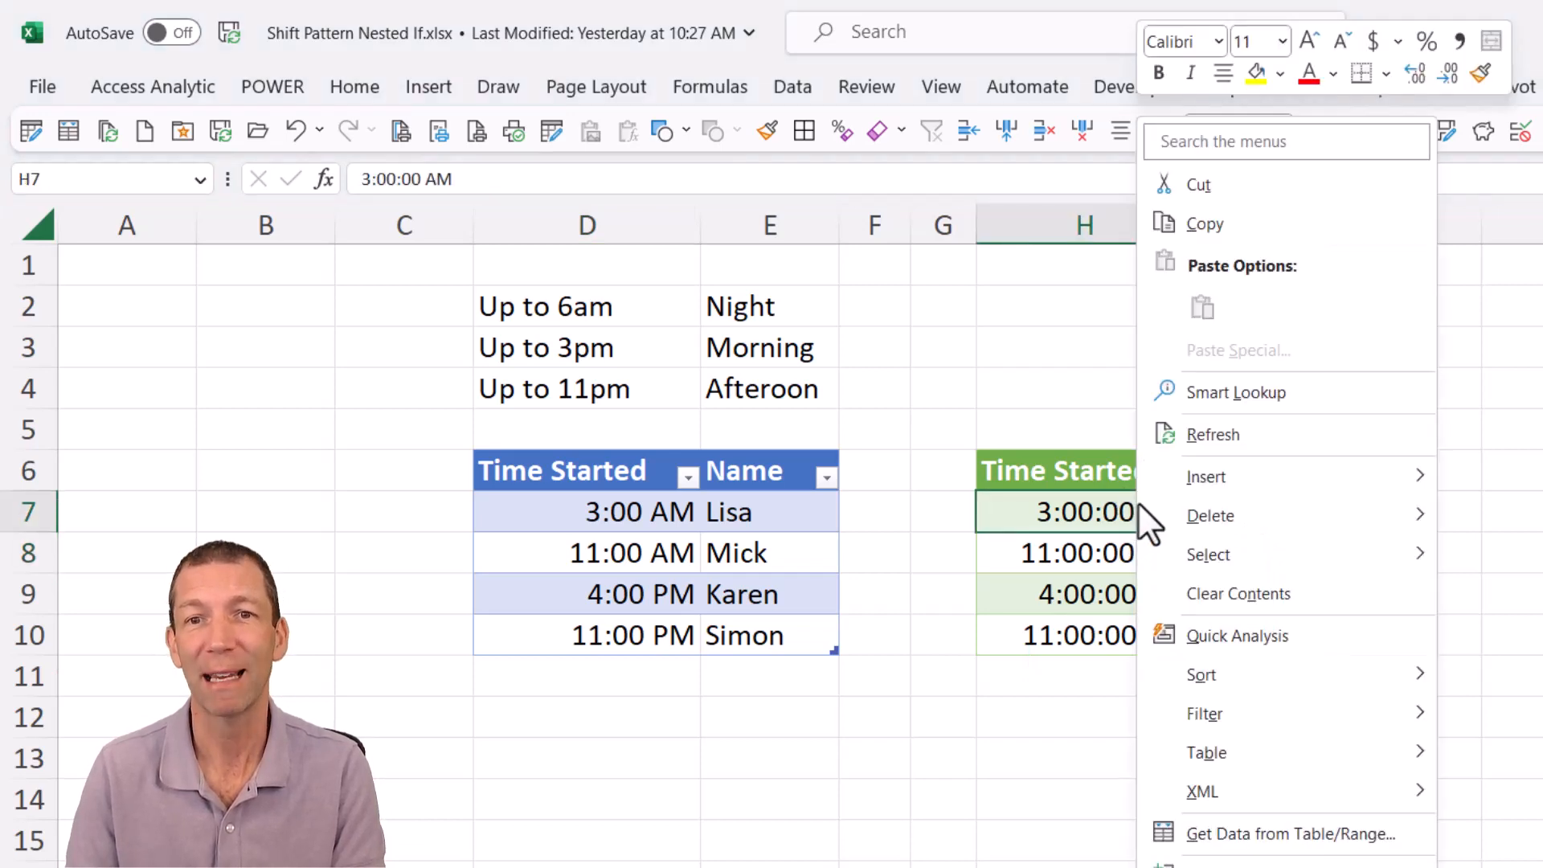
{"action": "left_click", "coordinate": [1209, 440]}
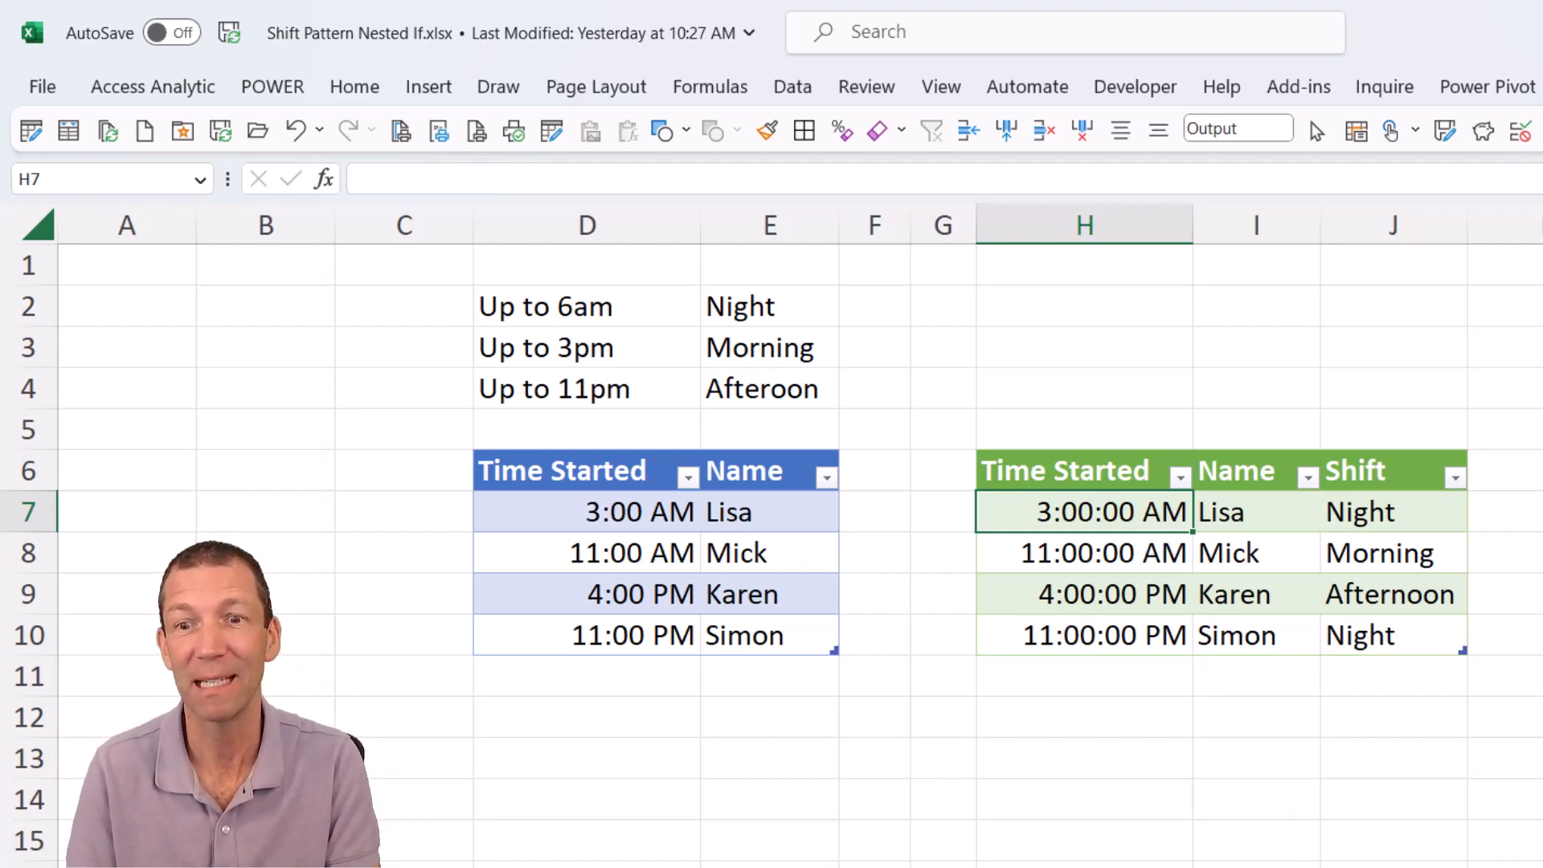
- Load the blue table with the Time Started and Name columns into the Power Query Editor
{"action": "scroll", "coordinate": [1256, 729], "scroll_direction": "right", "scroll_amount": 2}
{"action": "scroll", "coordinate": [804, 554], "scroll_direction": "right", "scroll_amount": 7}
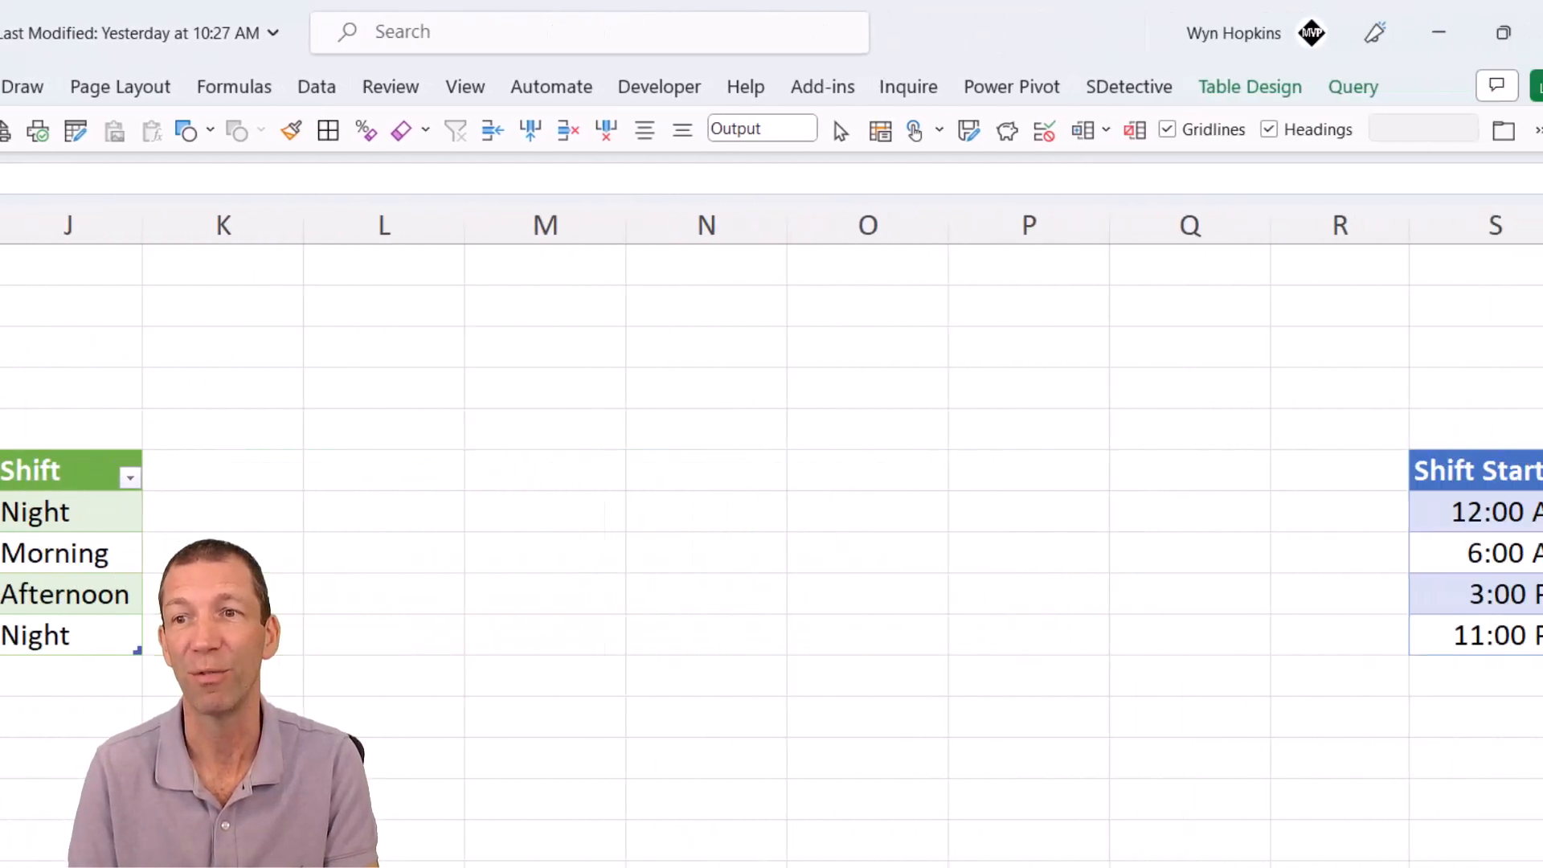
{"action": "scroll", "coordinate": [803, 555], "scroll_direction": "right", "scroll_amount": 1}
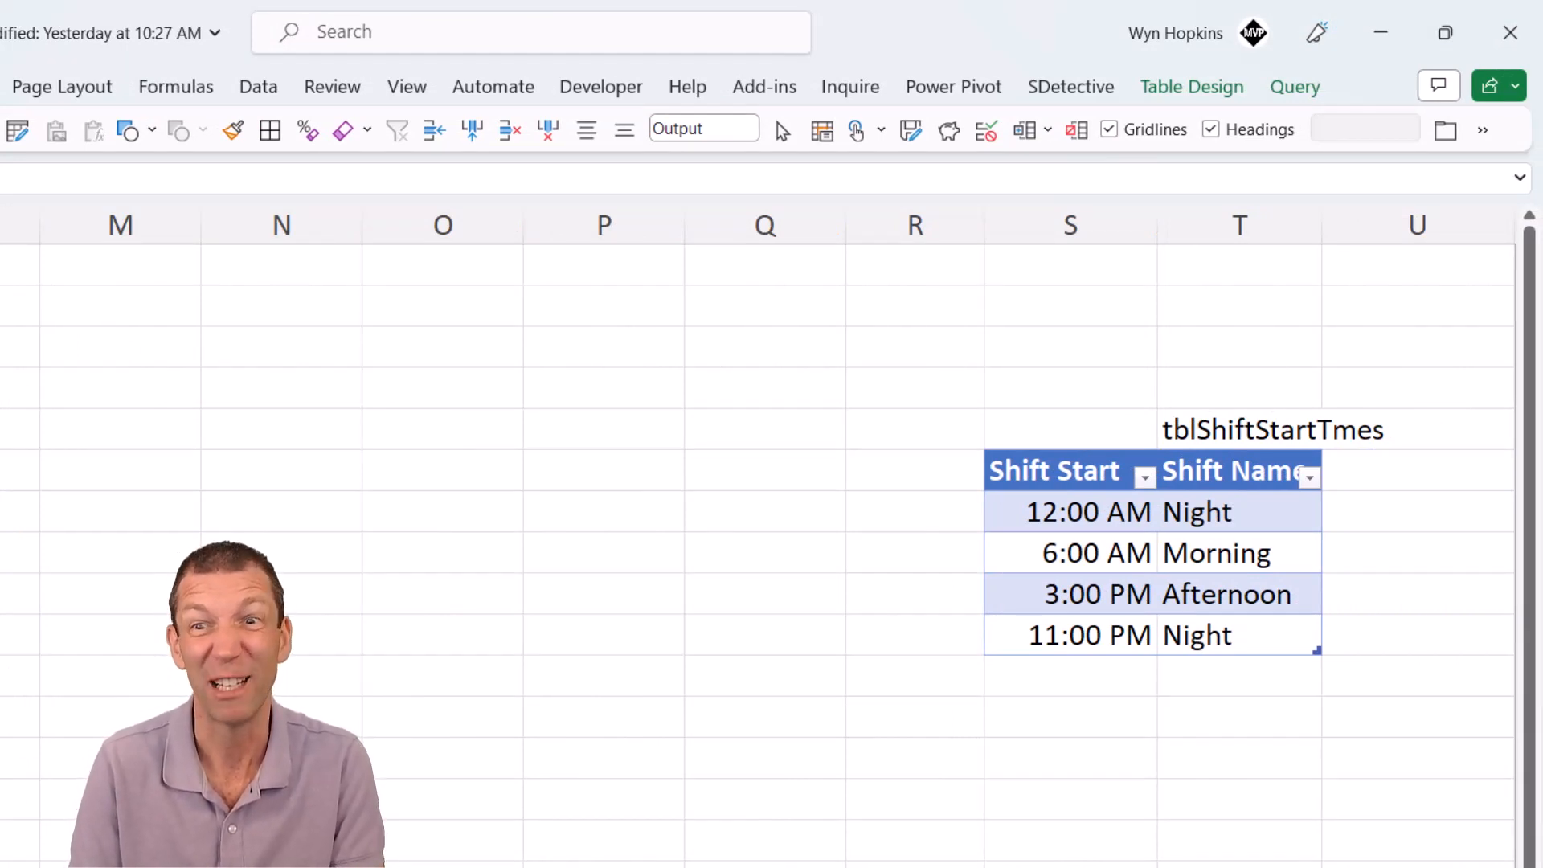
{"action": "scroll", "coordinate": [772, 554], "scroll_direction": "left", "scroll_amount": 10}
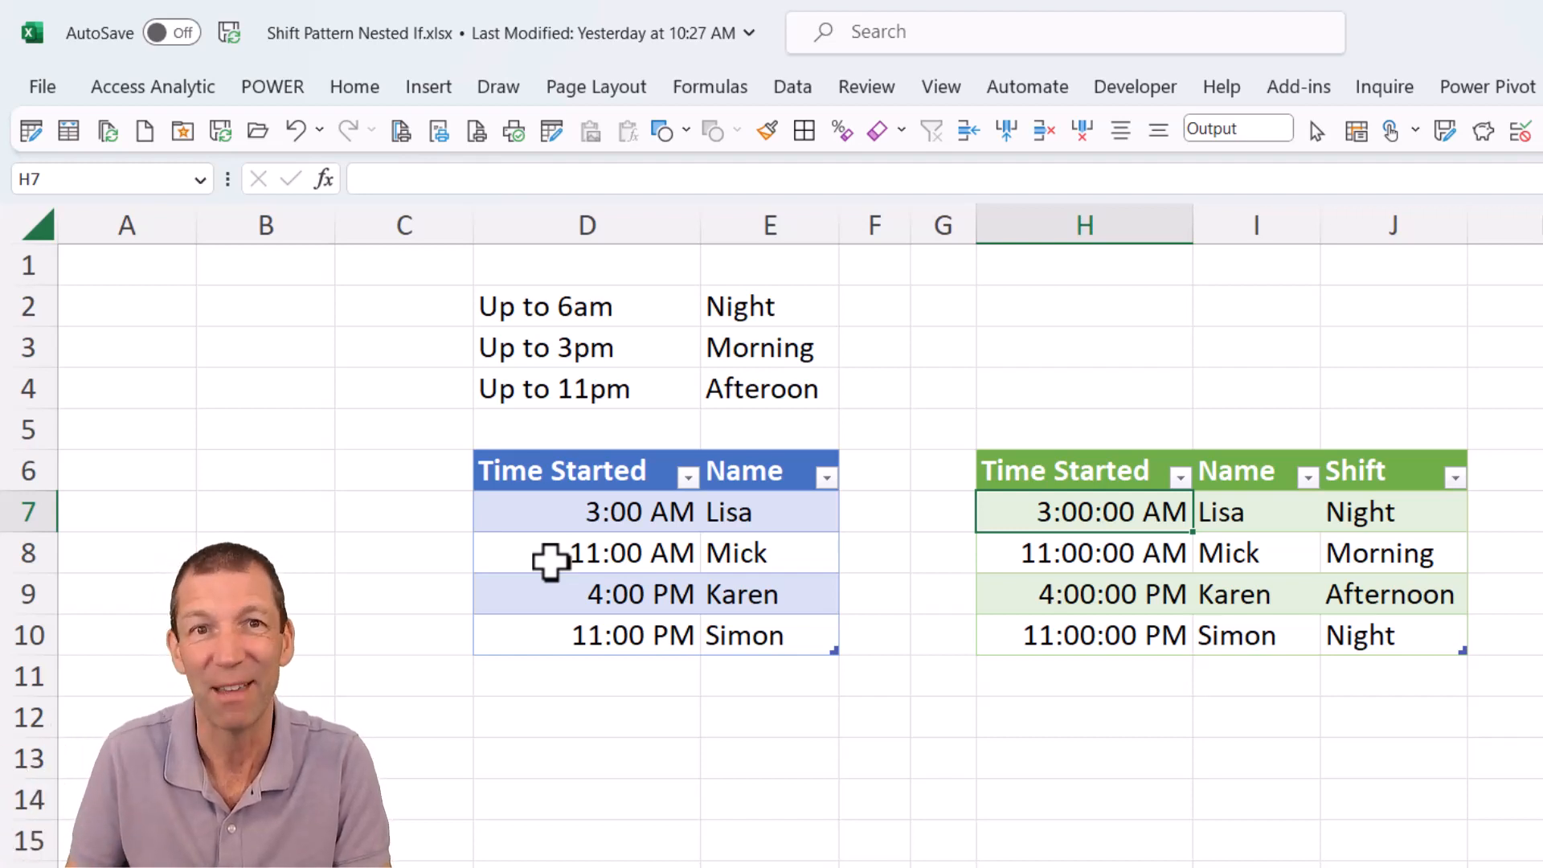
{"action": "right_click", "coordinate": [627, 542]}
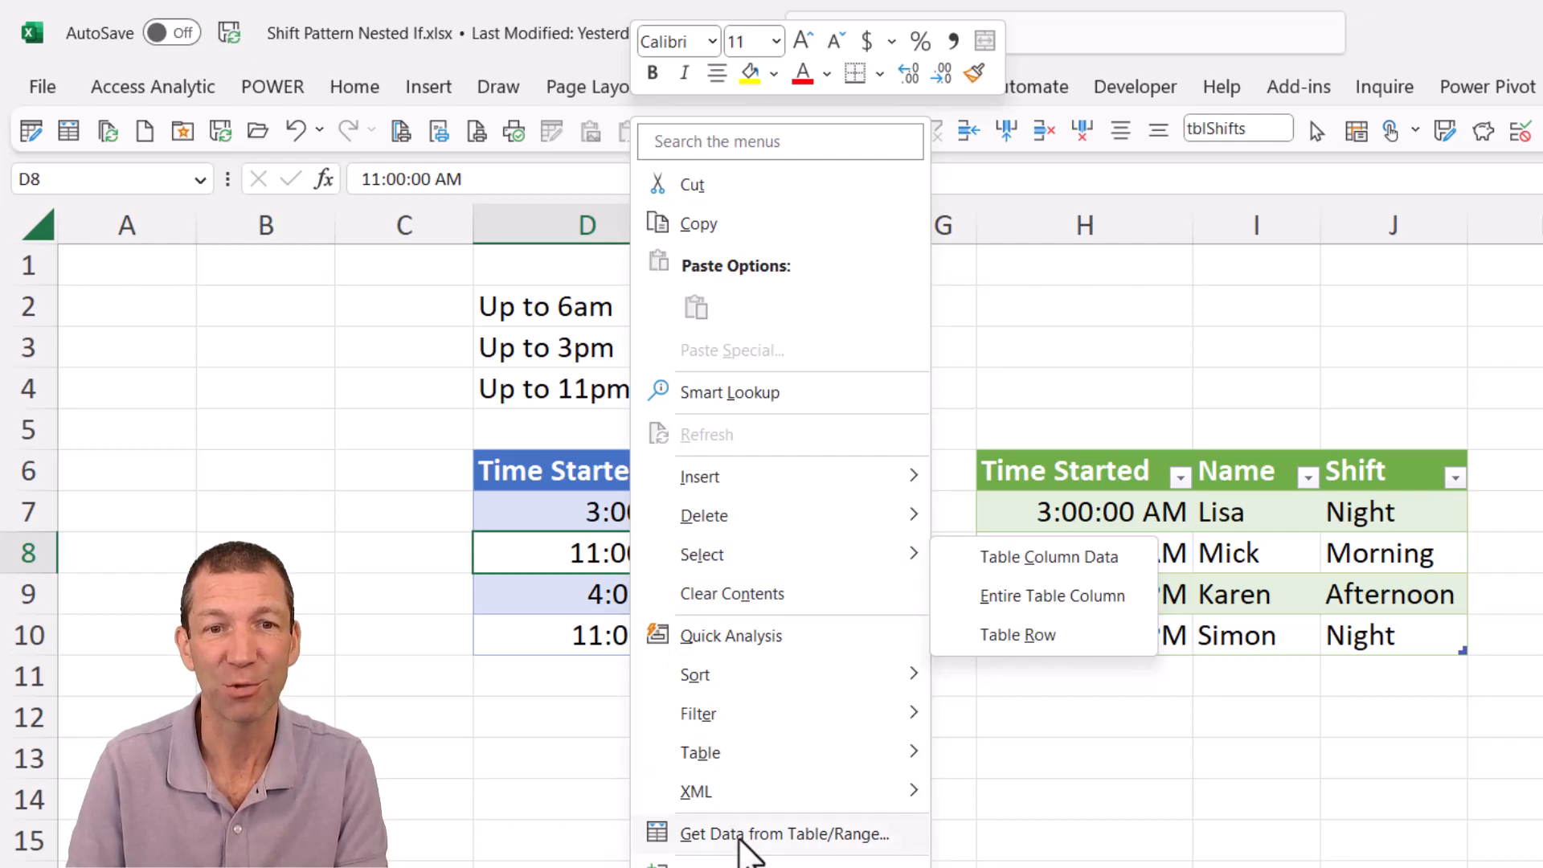
{"action": "left_click", "coordinate": [738, 836]}
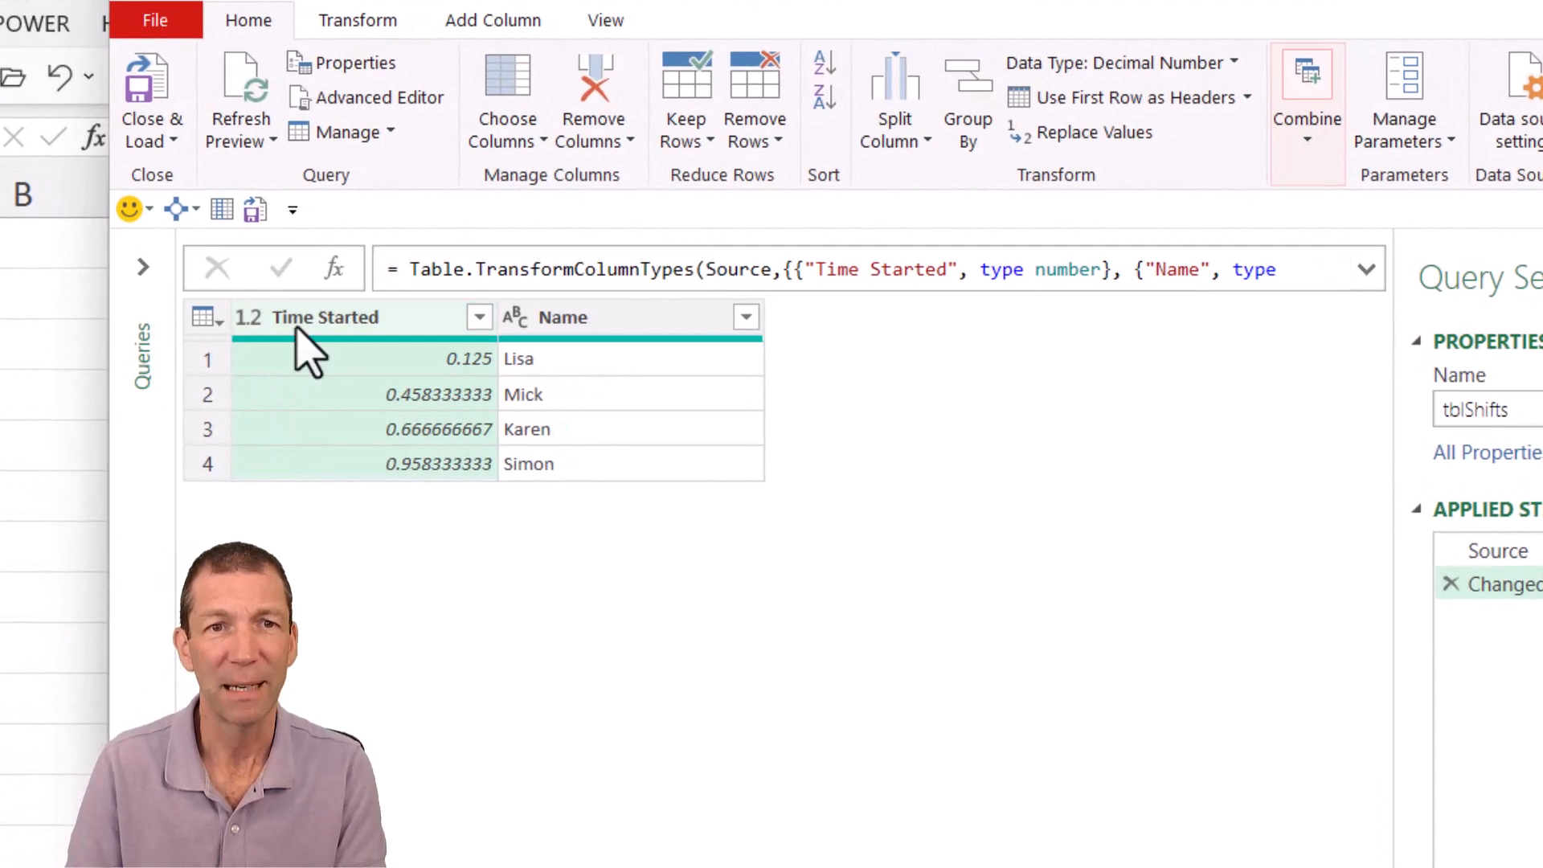
- Change the Time Started column's data type to Time, replacing the current type conversion
{"action": "left_click", "coordinate": [249, 319]}
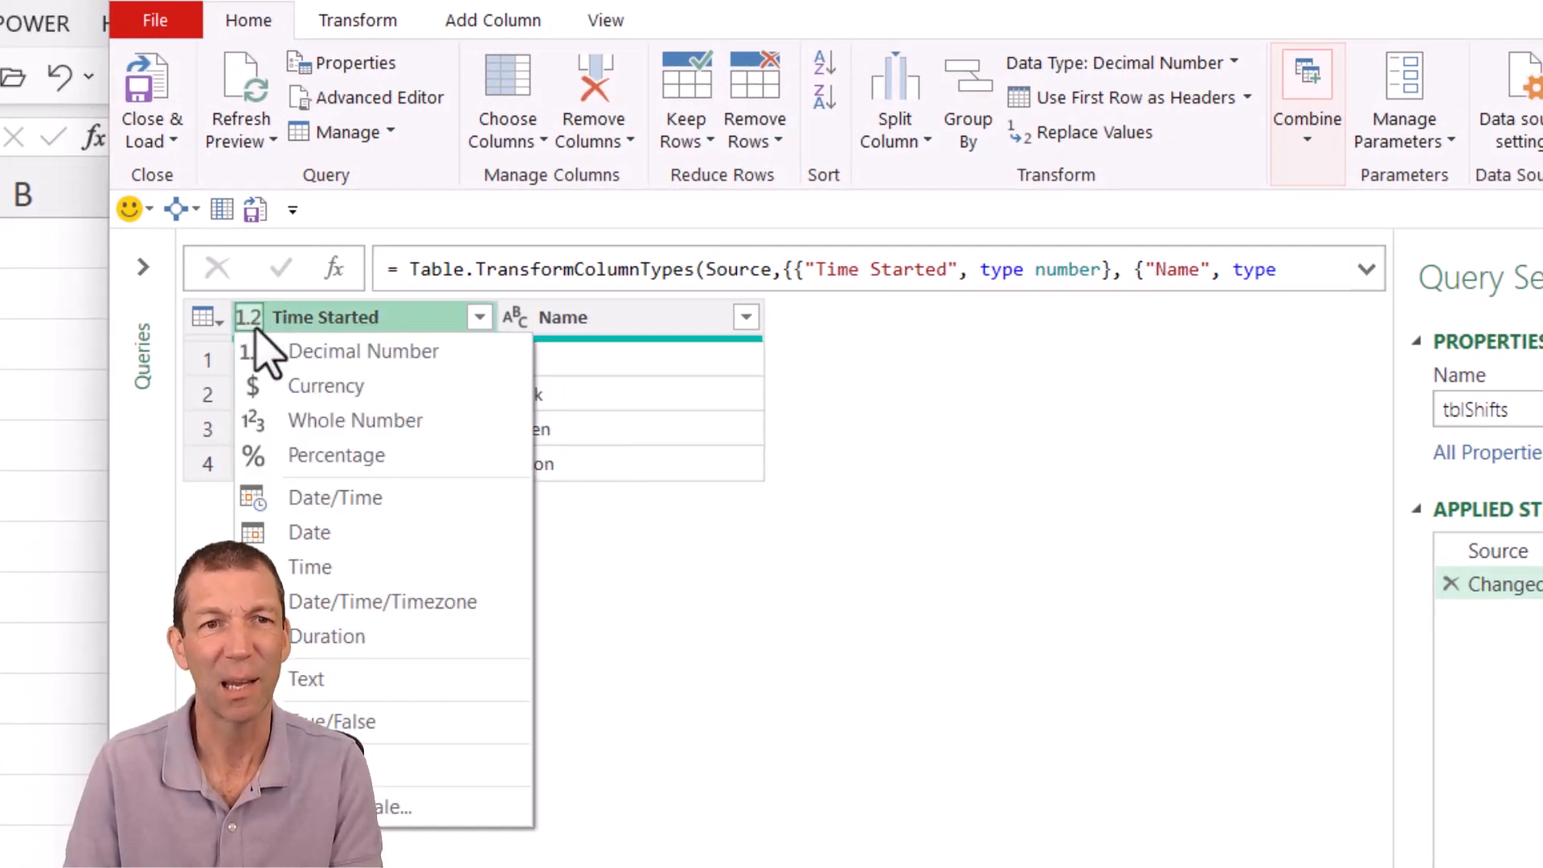
{"action": "left_click", "coordinate": [325, 567]}
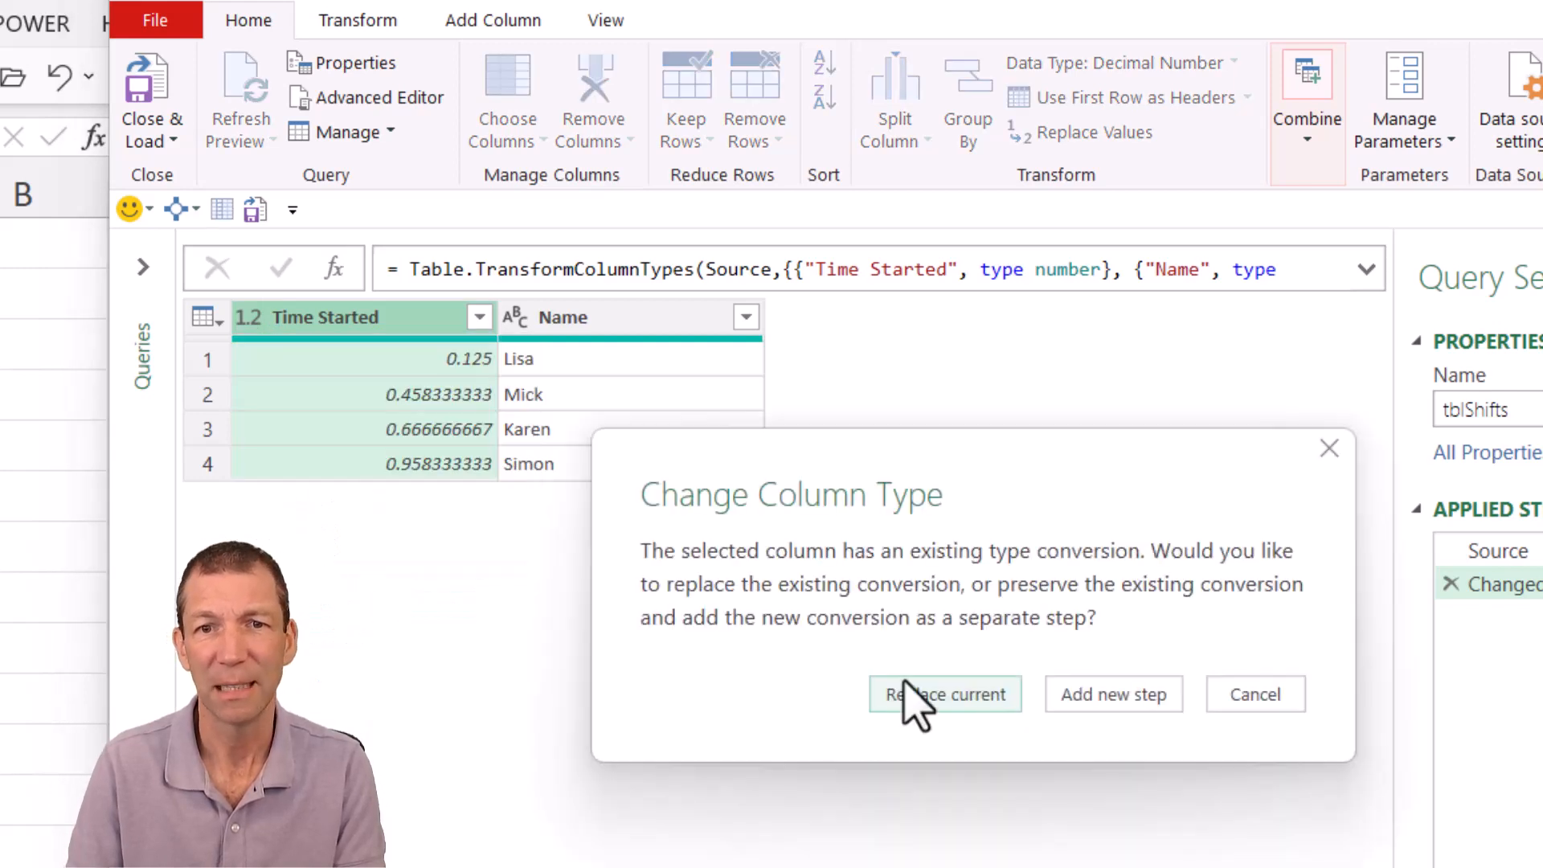
{"action": "left_click", "coordinate": [984, 696]}
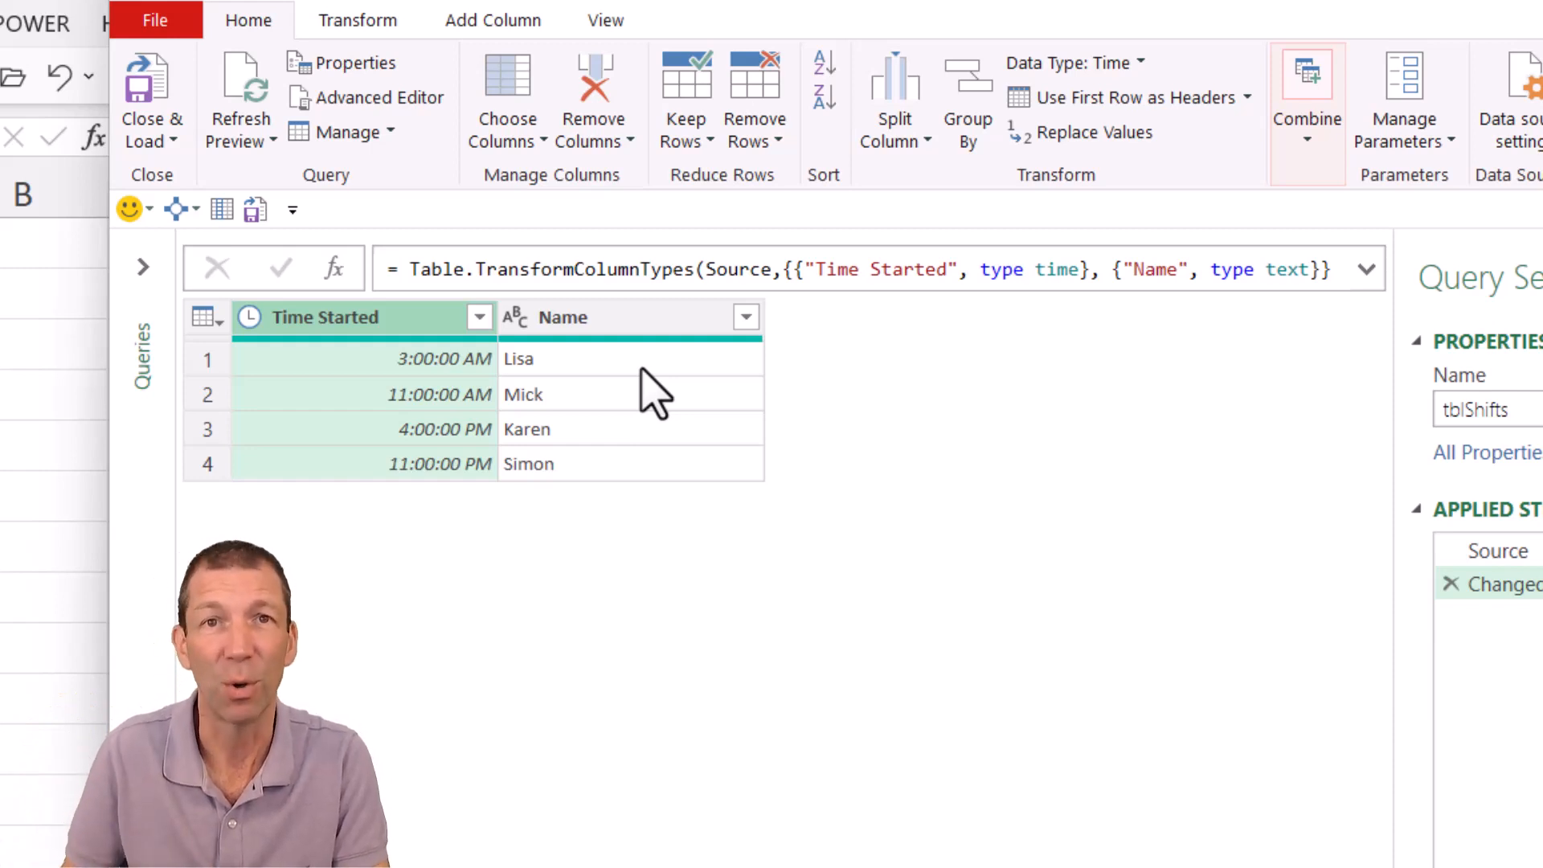
- Start a new custom column and name it Shift
{"action": "left_click", "coordinate": [509, 24]}
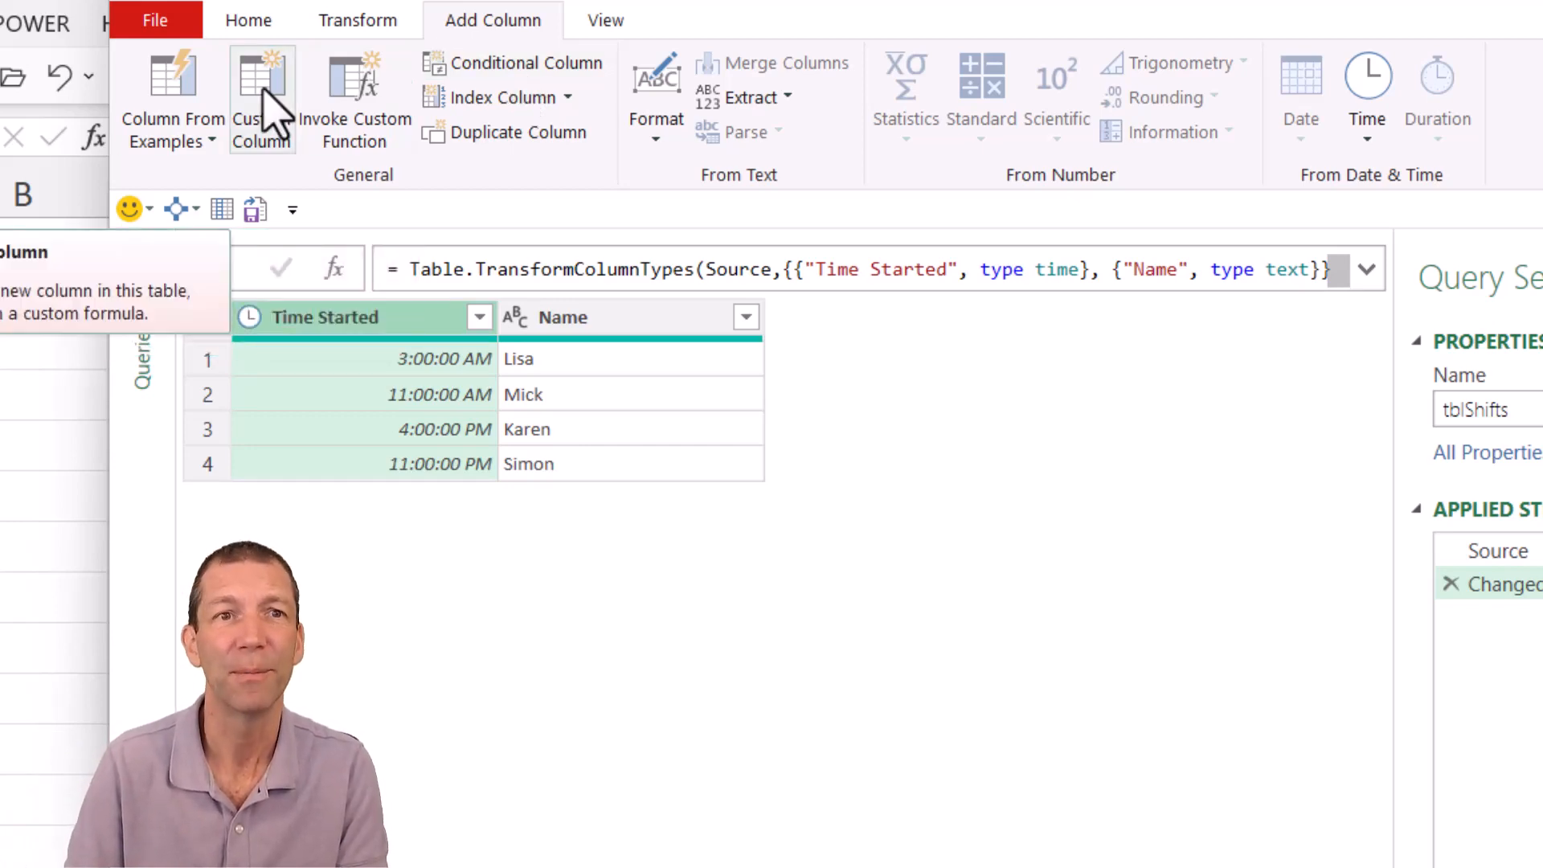
{"action": "left_click", "coordinate": [257, 117]}
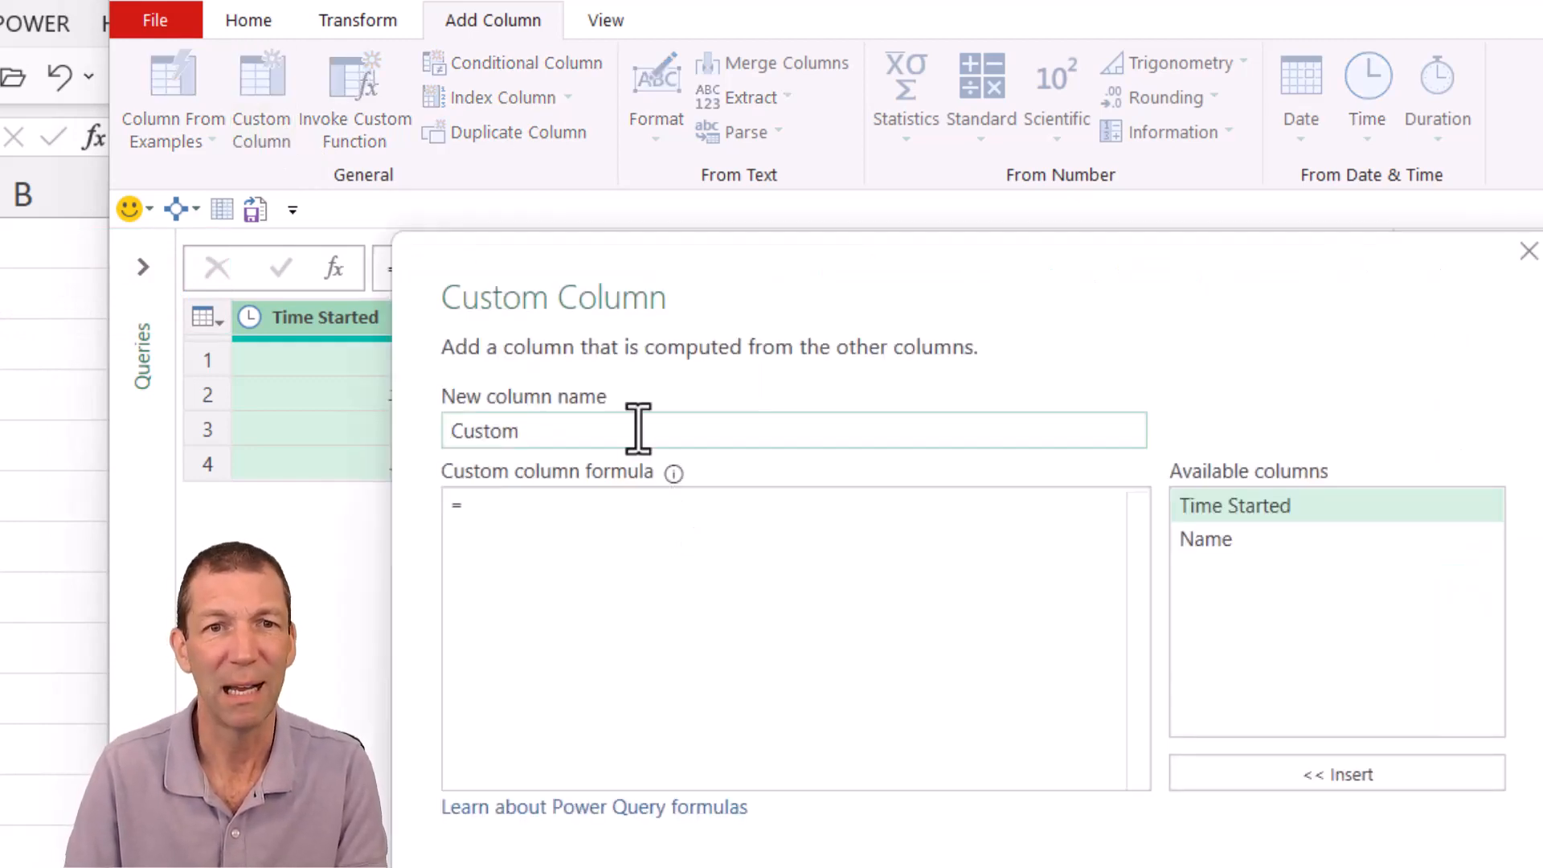
{"action": "double_click", "coordinate": [635, 428]}
{"action": "type", "text": "Shift"}
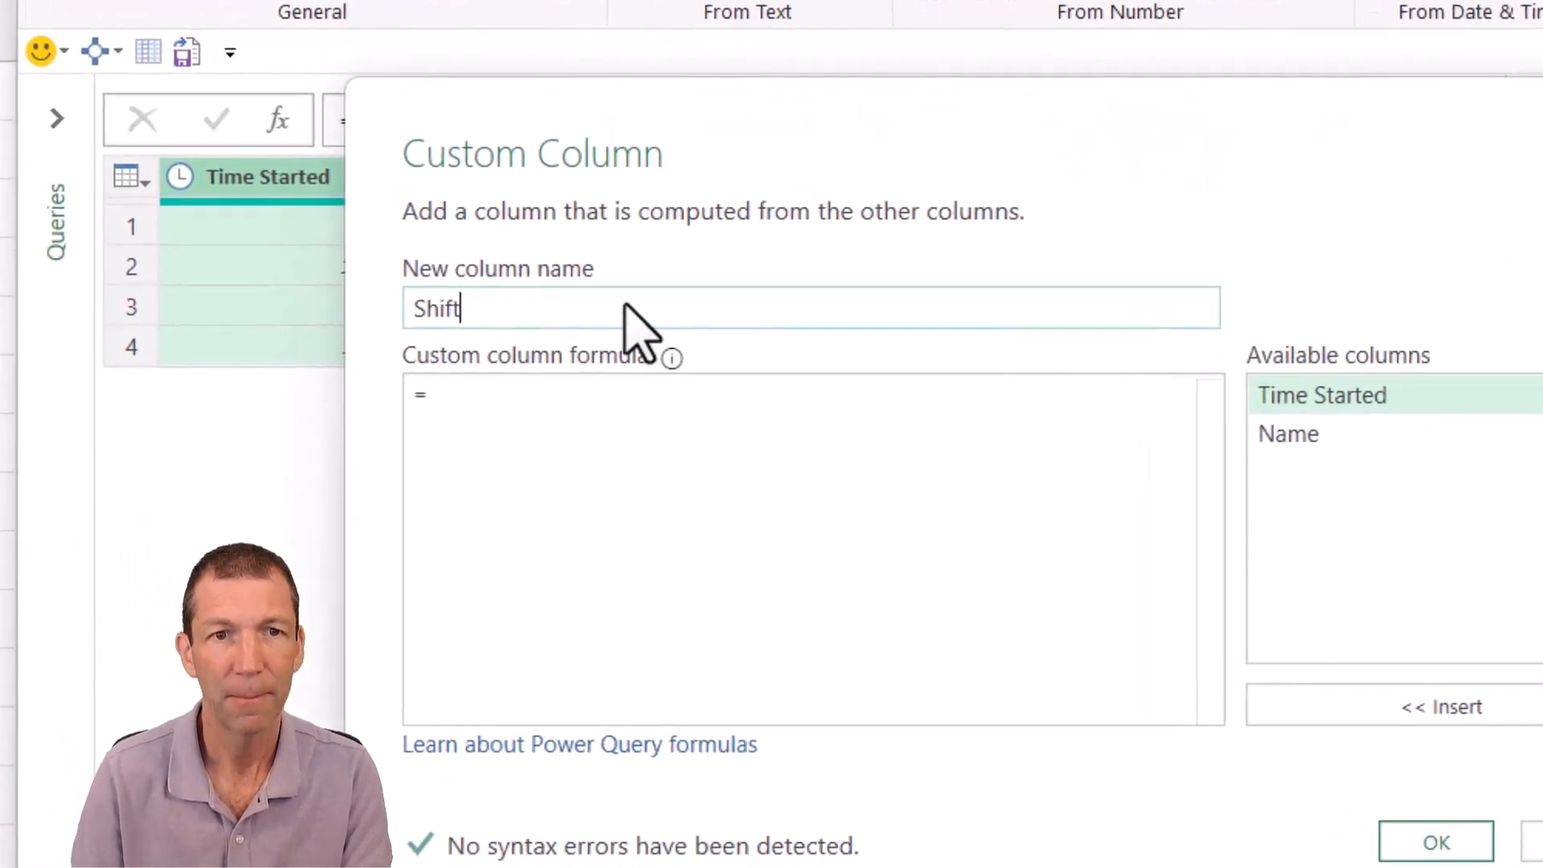
- Set up a let … in structure in the Shift column's formula, with several blank lines between the two keywords
{"action": "left_click", "coordinate": [499, 376]}
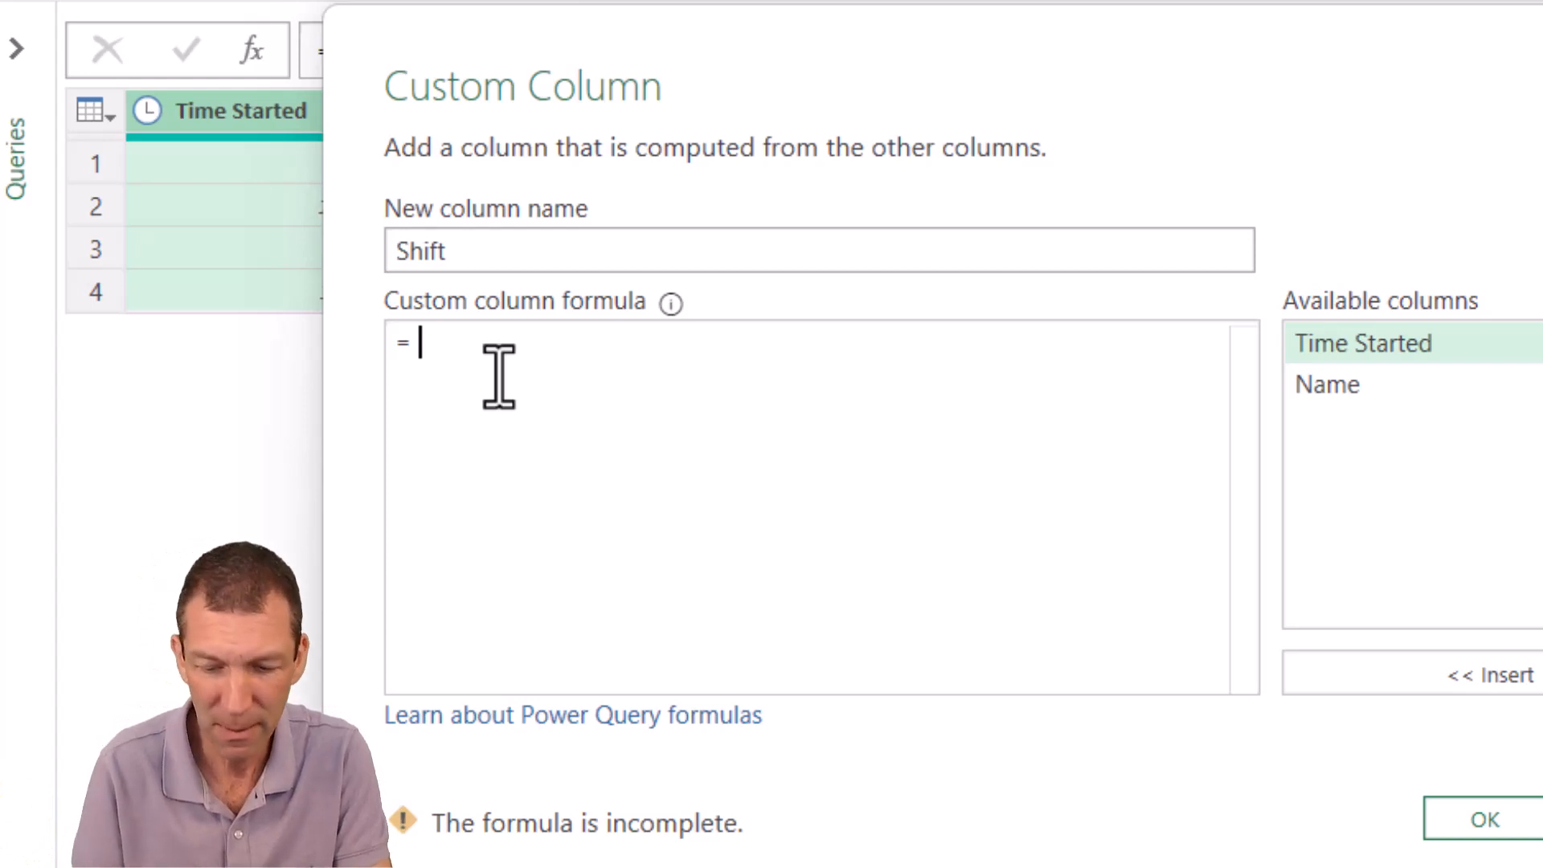
{"action": "type", "text": "let"}
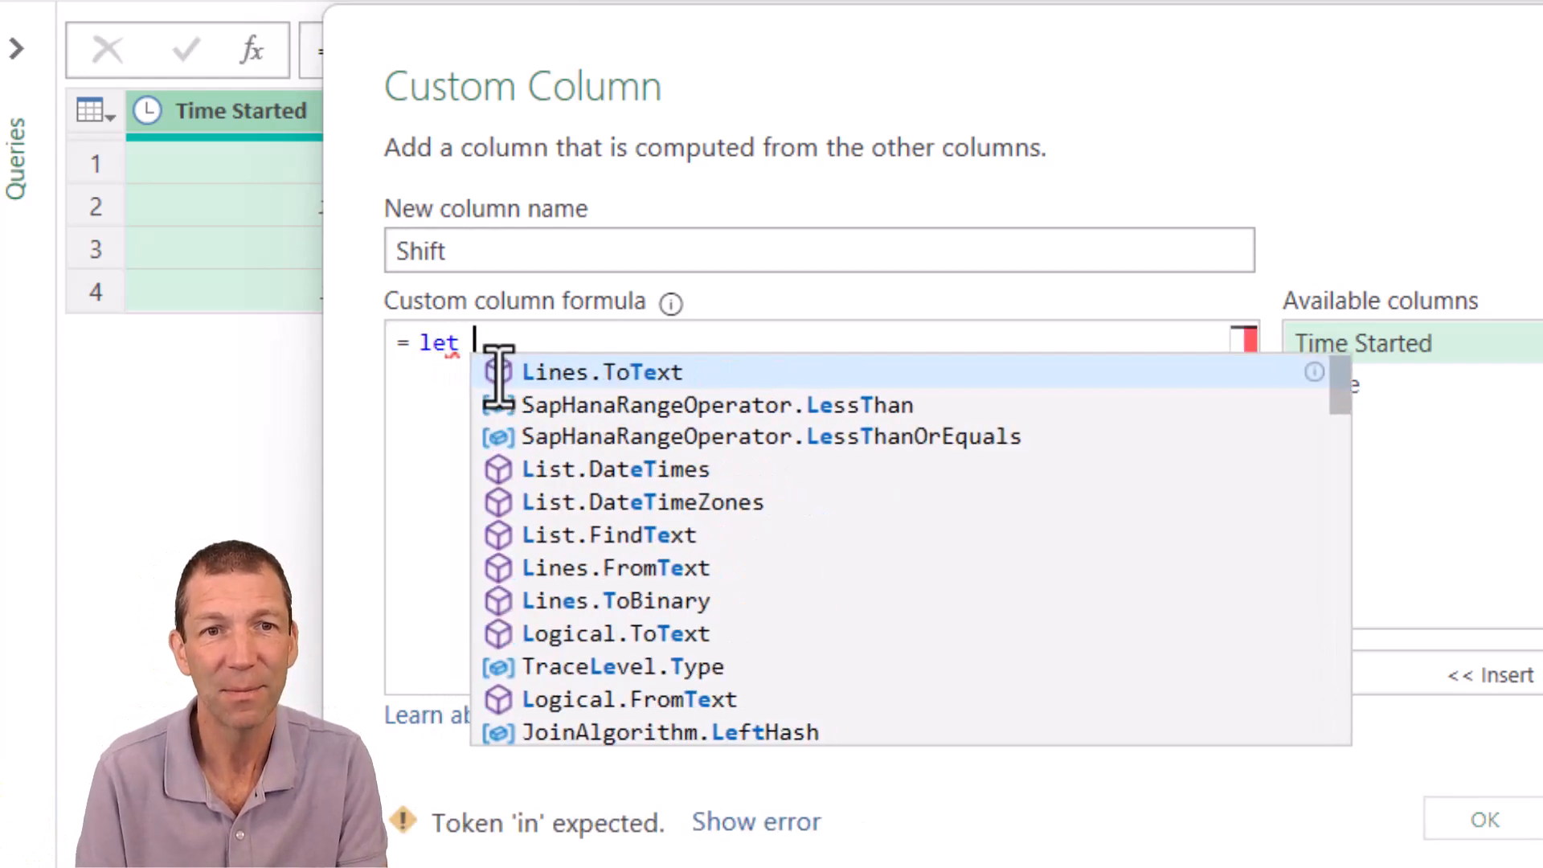
{"action": "key", "text": "Return"}
{"action": "key", "text": "Return"}
{"action": "key", "text": "Return"}
{"action": "key", "text": "Return"}
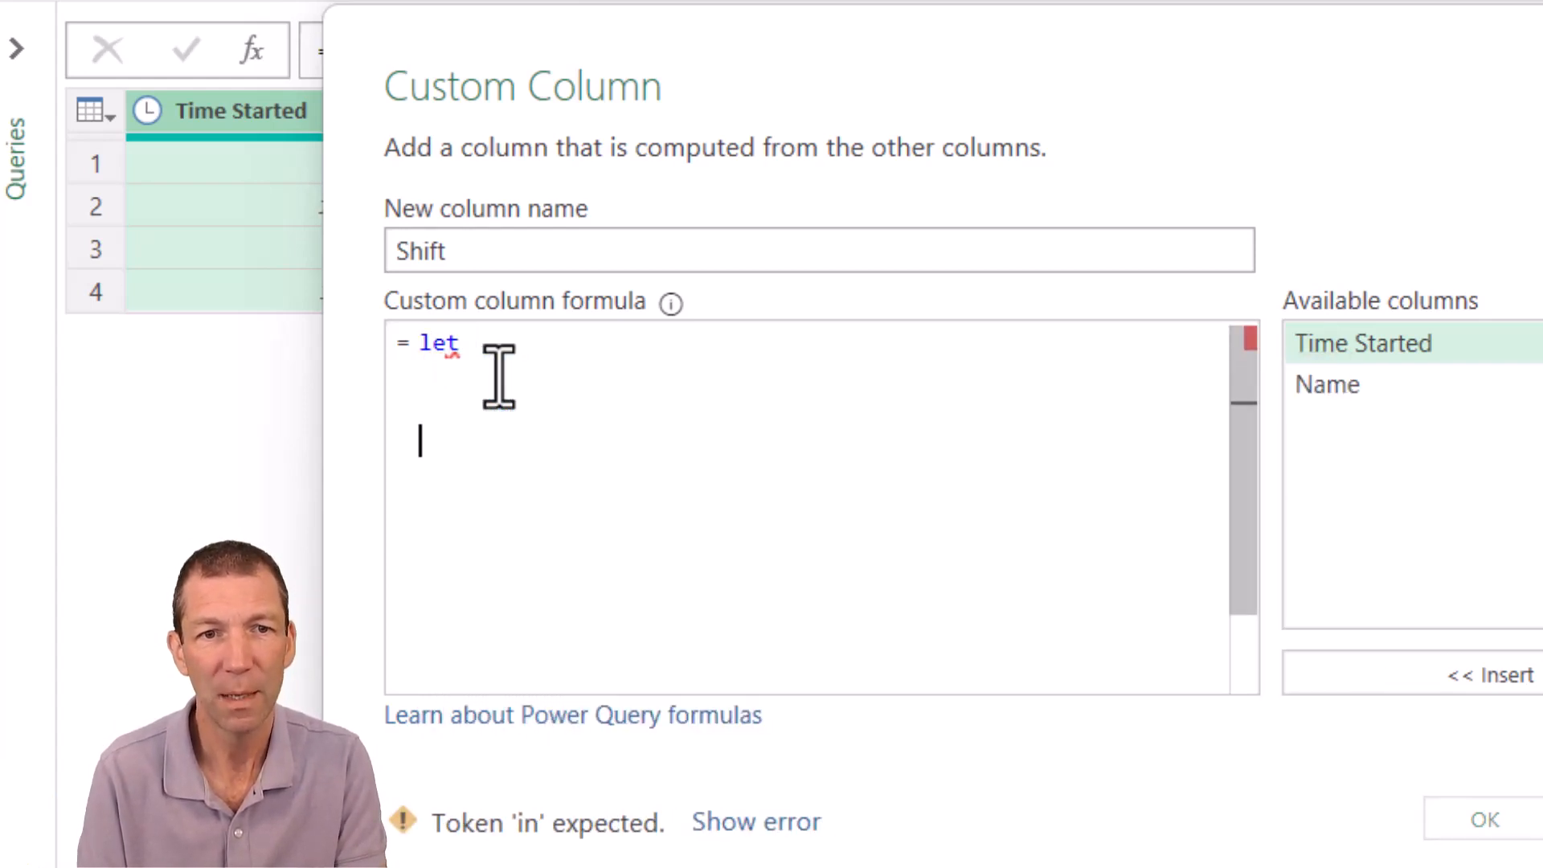
{"action": "type", "text": "in"}
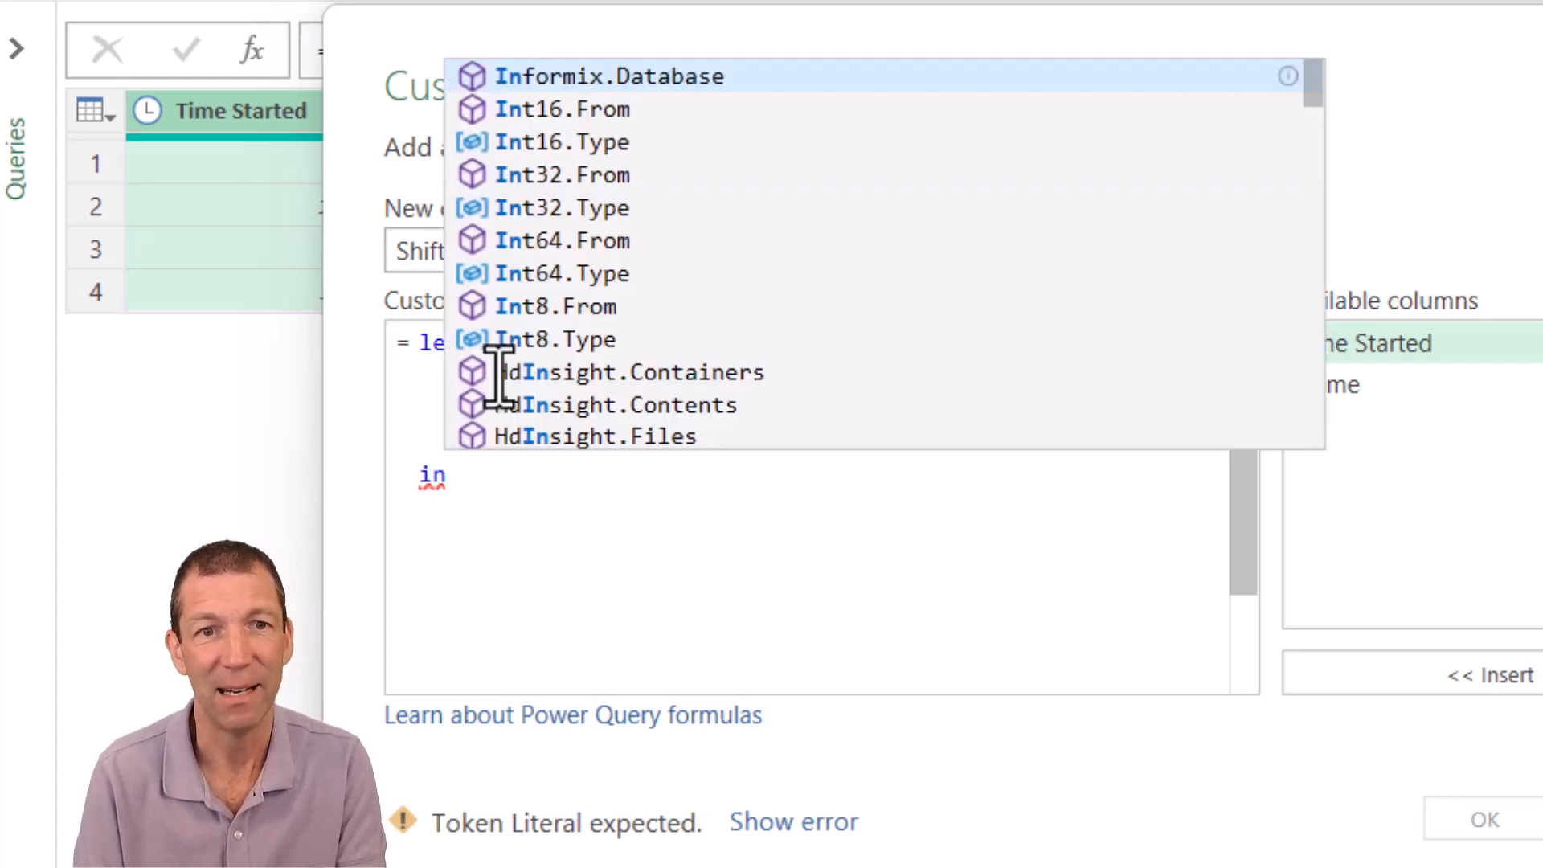
{"action": "key", "text": "Up"}
{"action": "key", "text": "Up"}
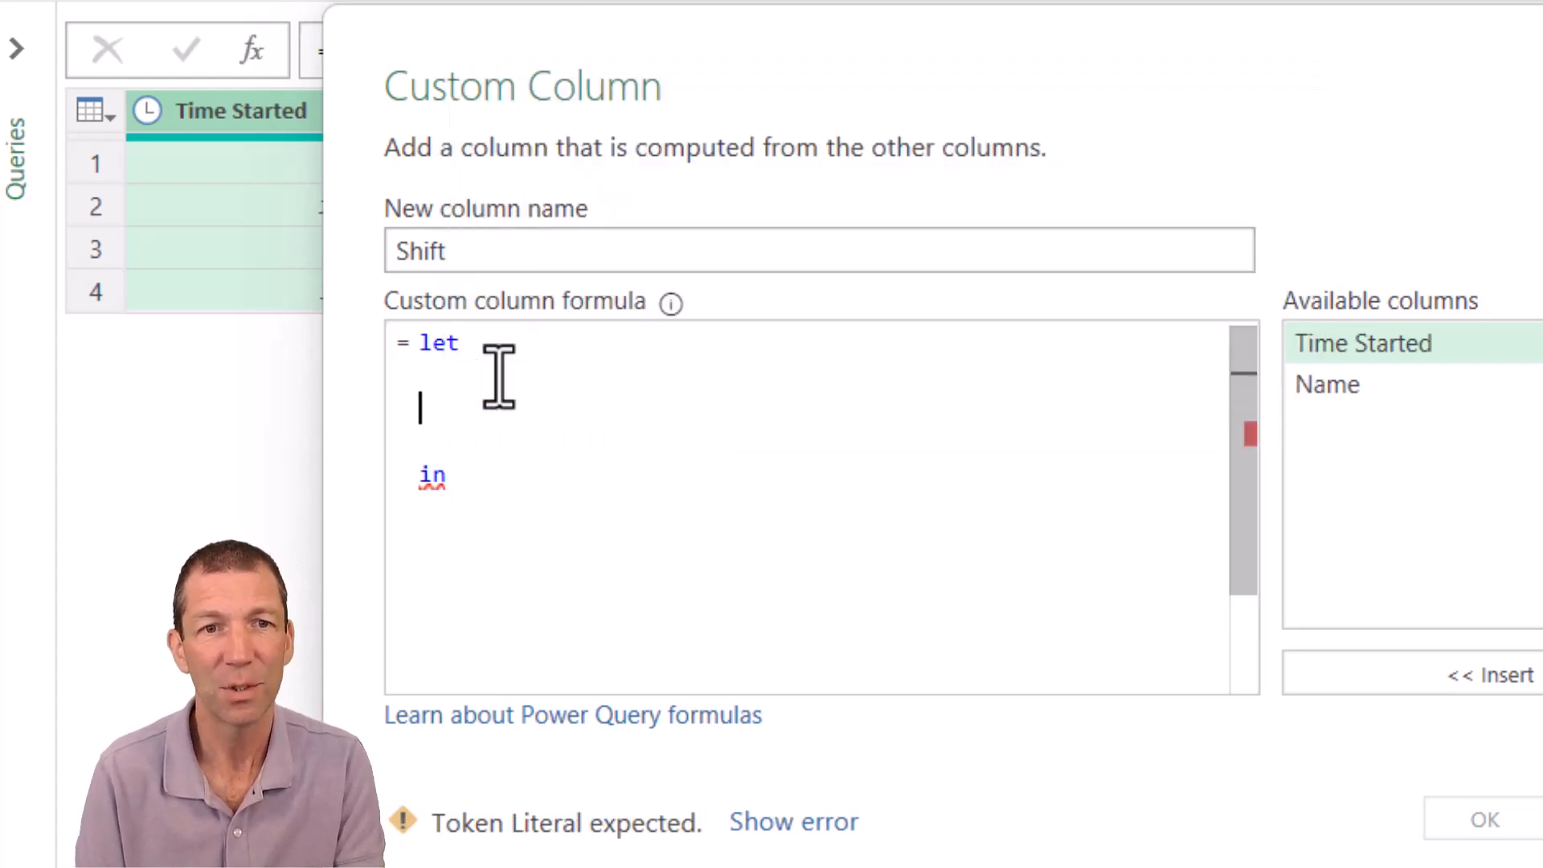
{"action": "key", "text": "Return"}
{"action": "key", "text": "Return"}
{"action": "key", "text": "Up"}
{"action": "key", "text": "Up"}
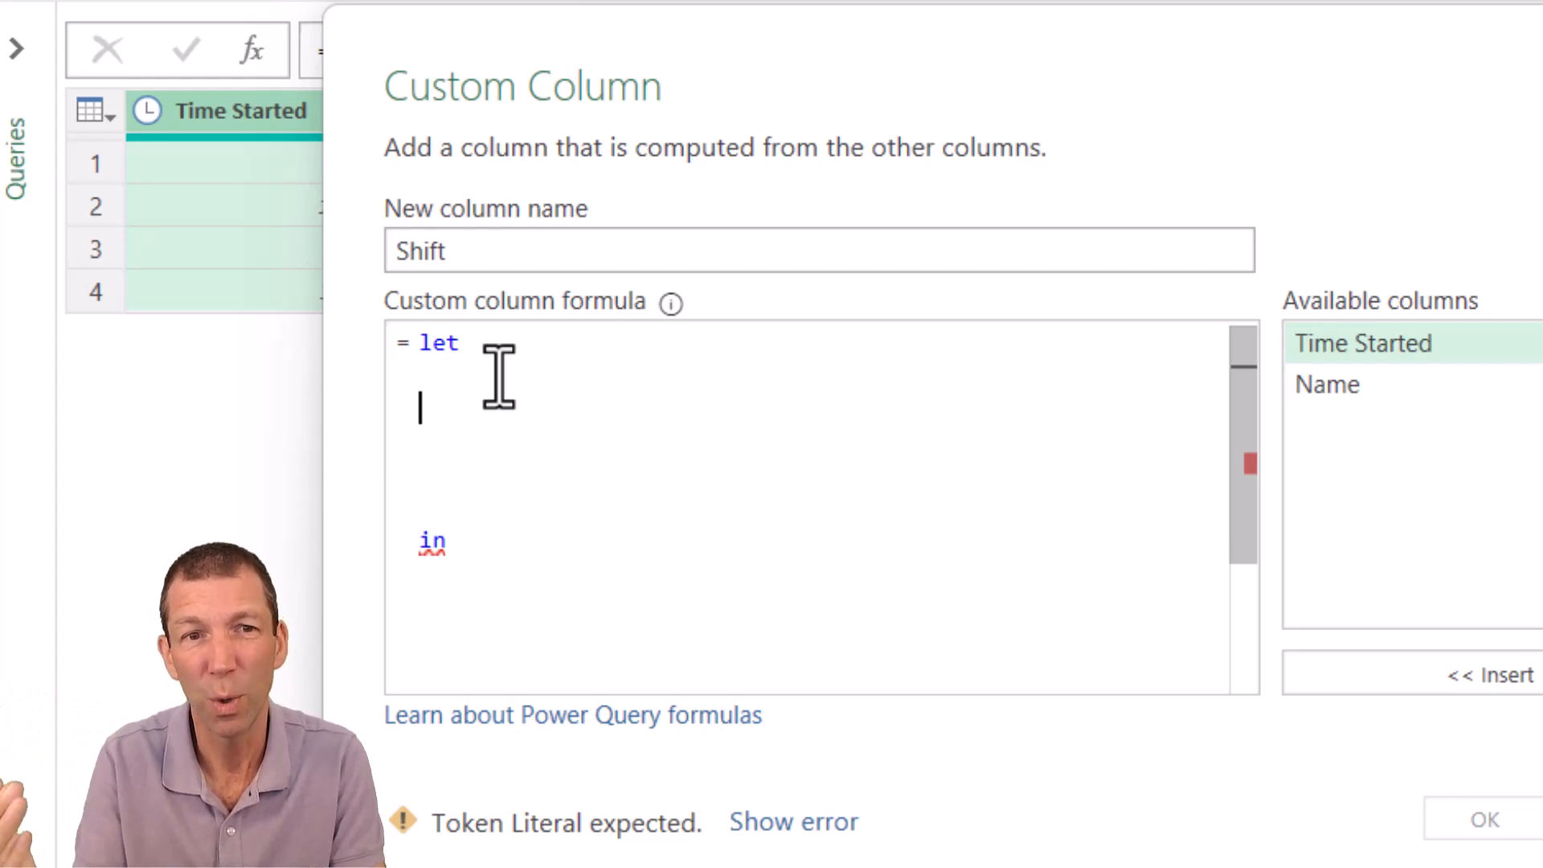
{"action": "key", "text": "Up"}
{"action": "key", "text": "Down"}
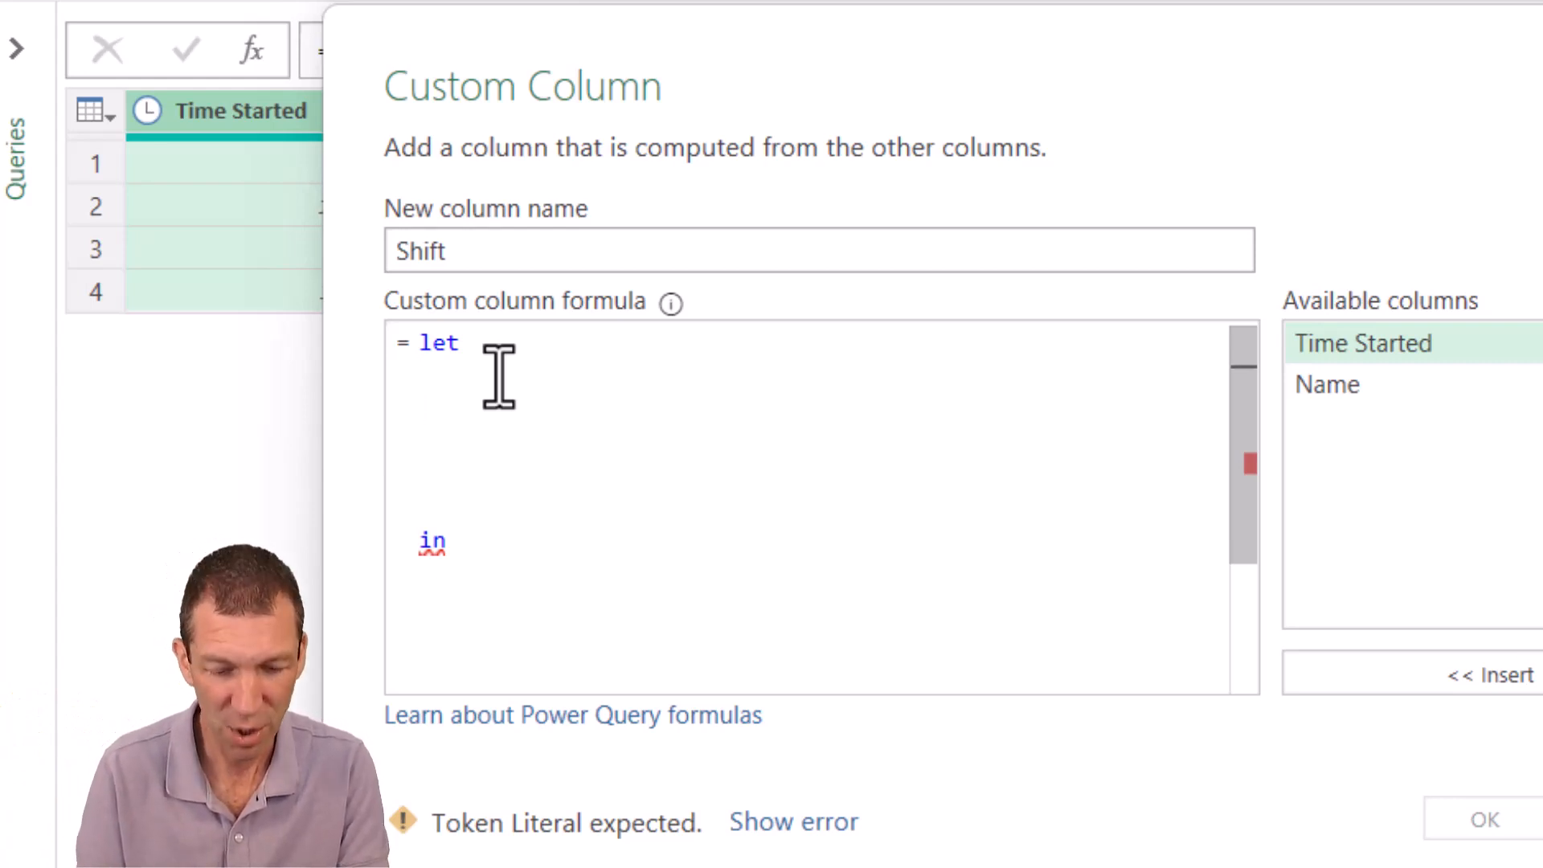
- Define the variable ST = [Time Started] below let, ending the line with a comma
{"action": "type", "text": "T"}
{"action": "key", "text": "BackSpace"}
{"action": "type", "text": "ST"}
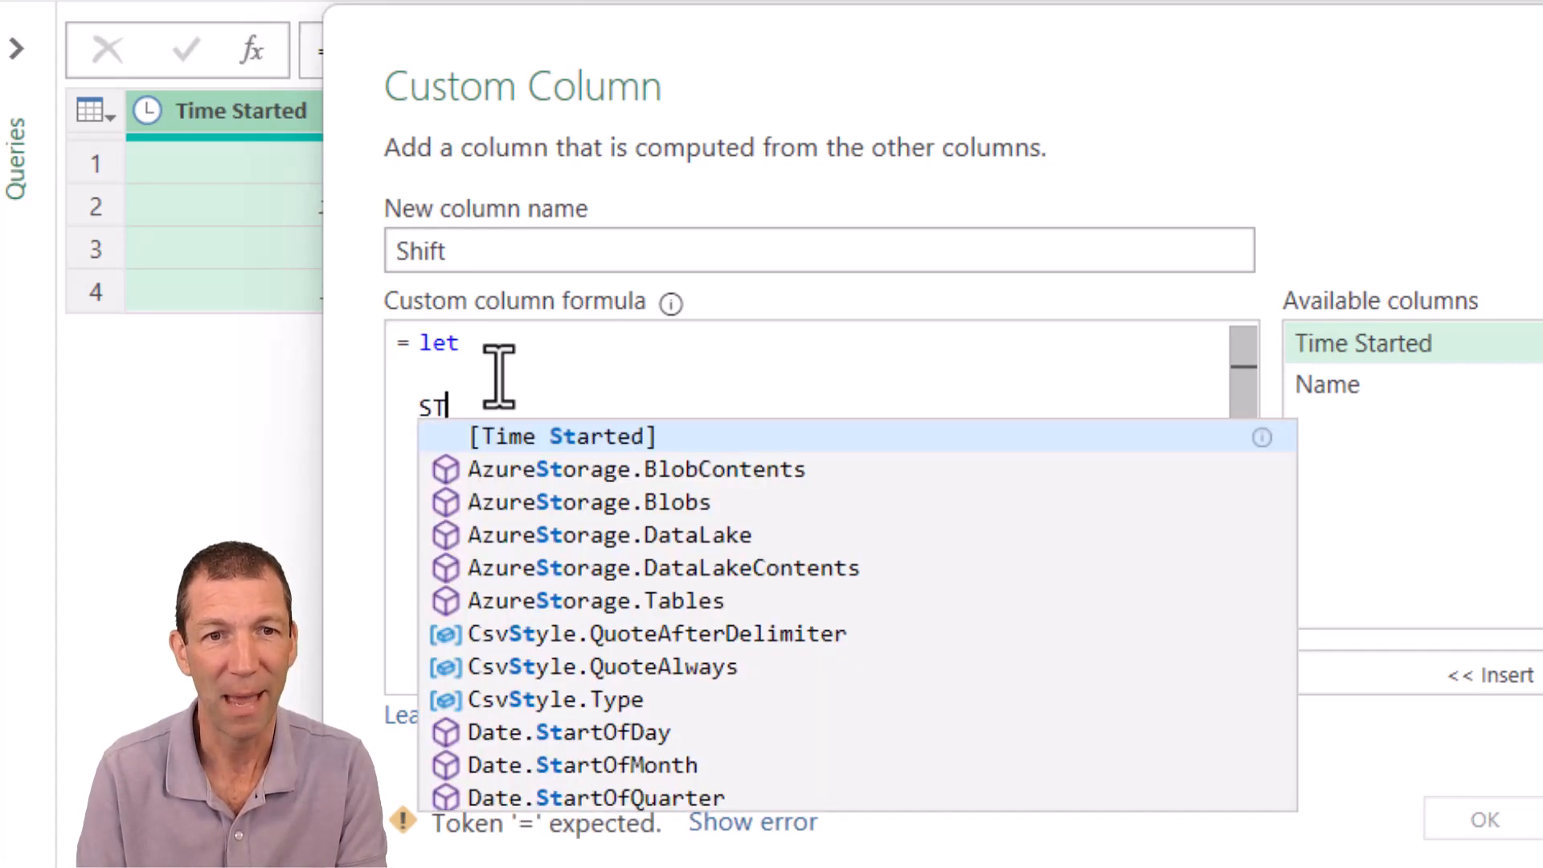
{"action": "type", "text": " ="}
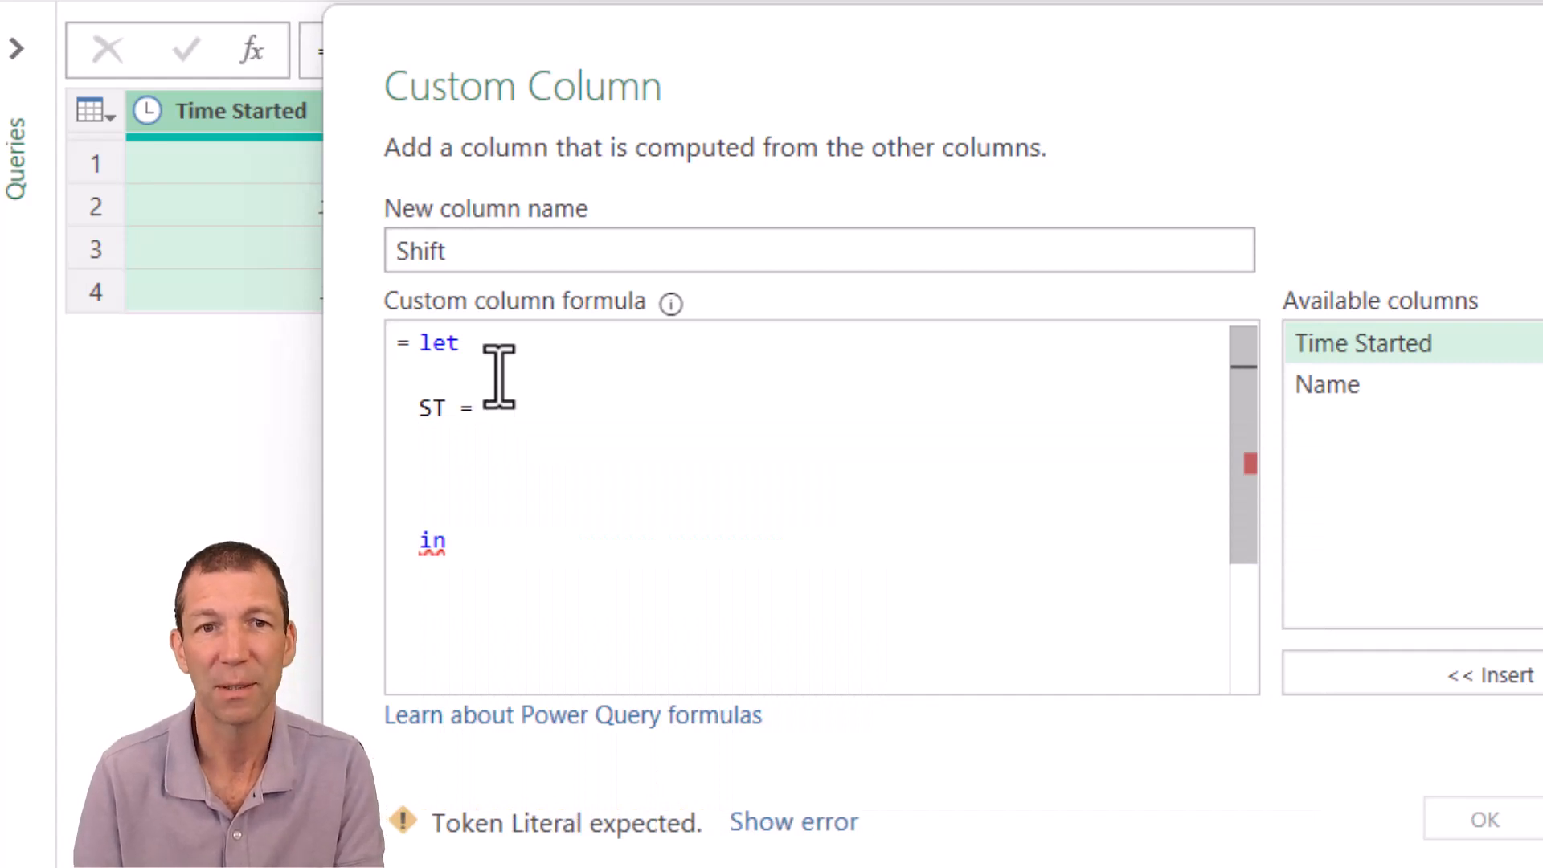
{"action": "double_click", "coordinate": [1326, 342]}
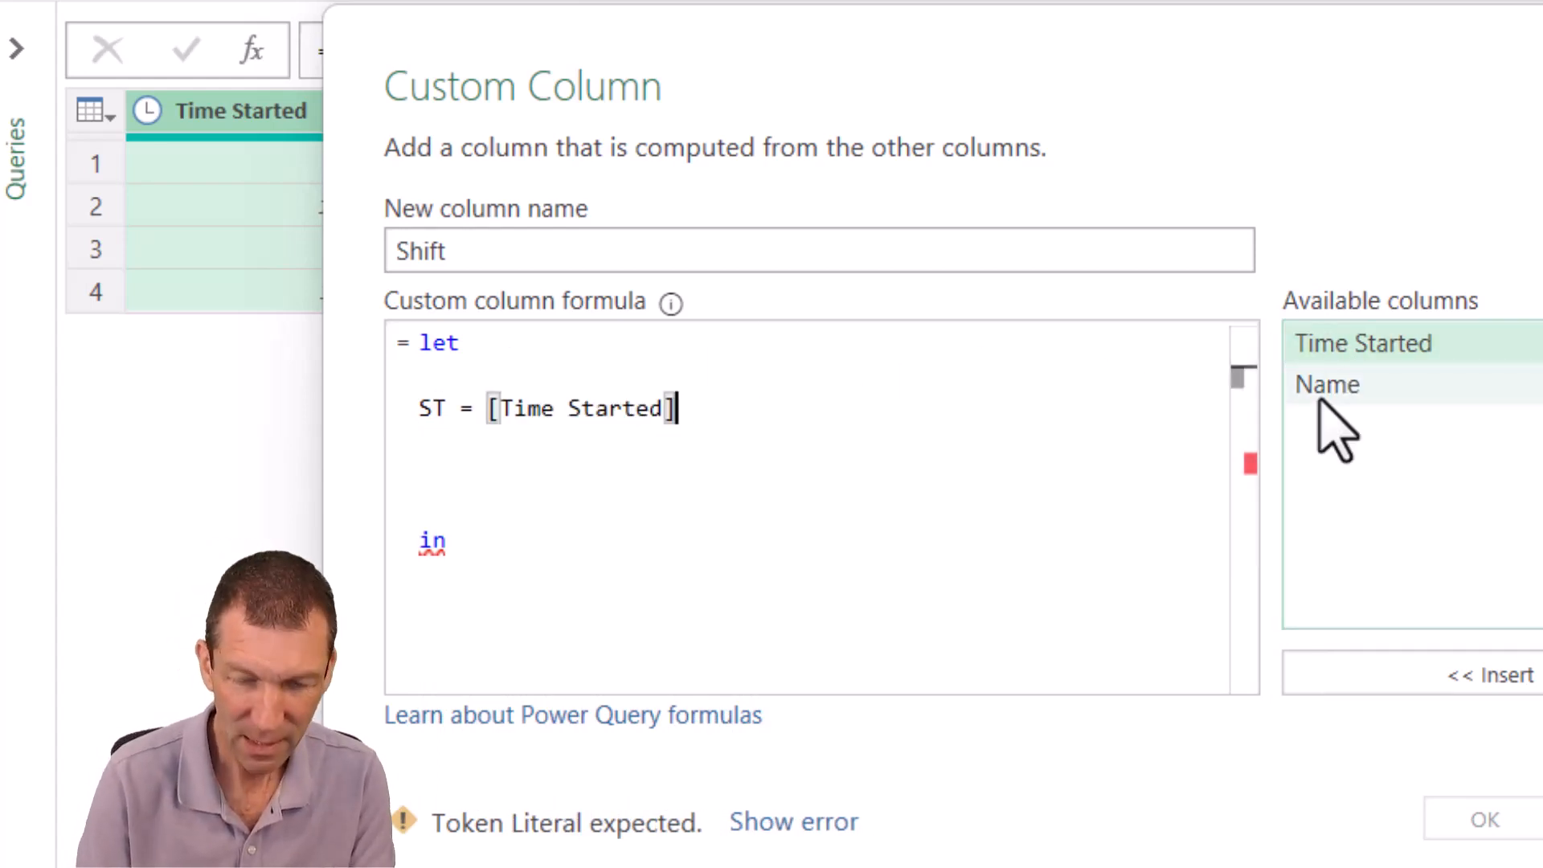
{"action": "type", "text": ","}
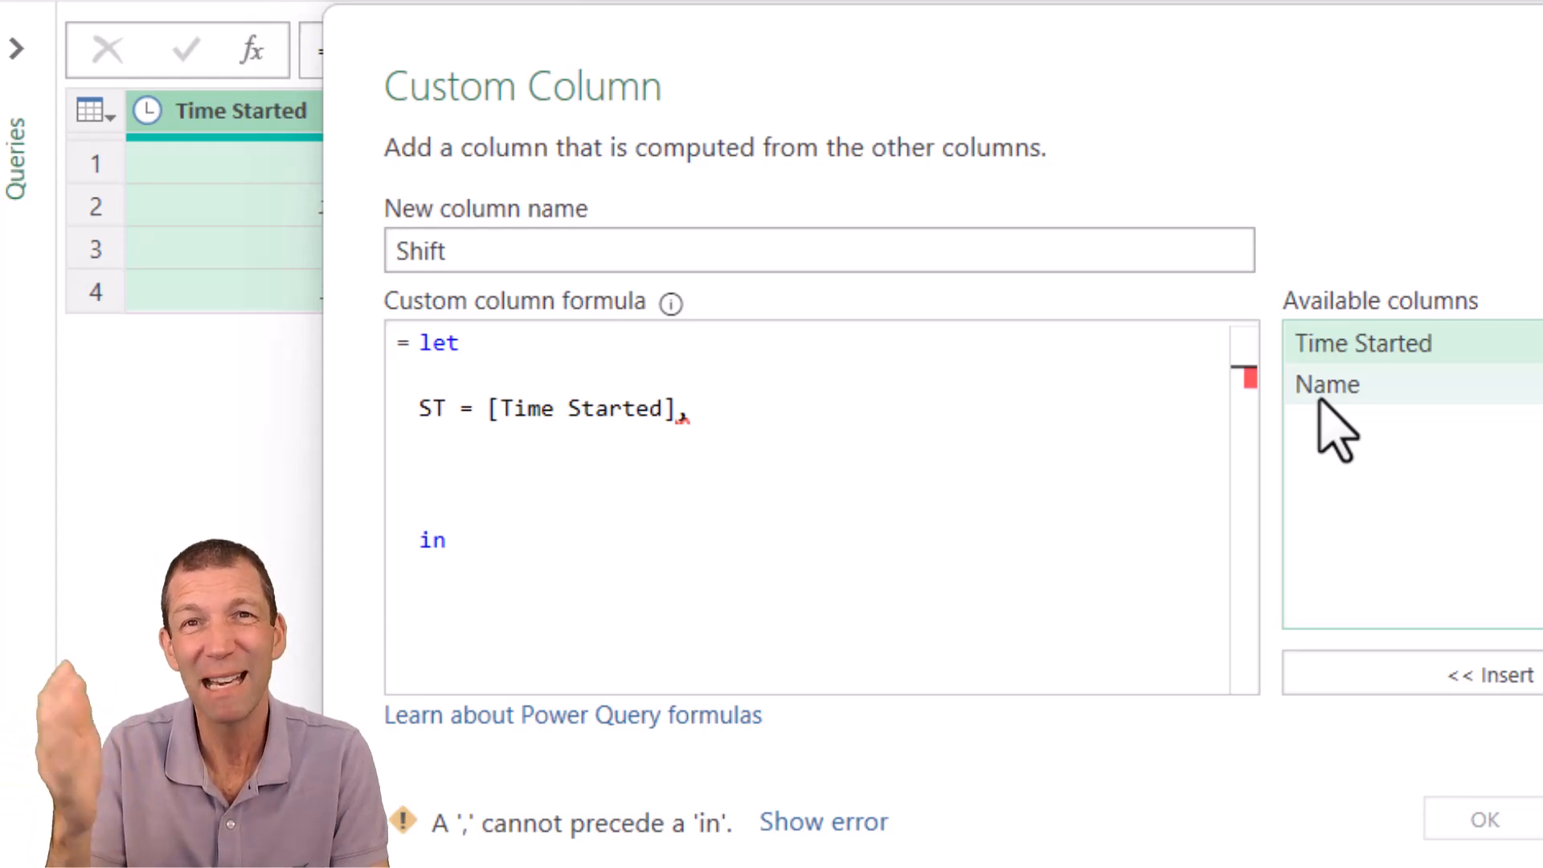
{"action": "key", "text": "Return"}
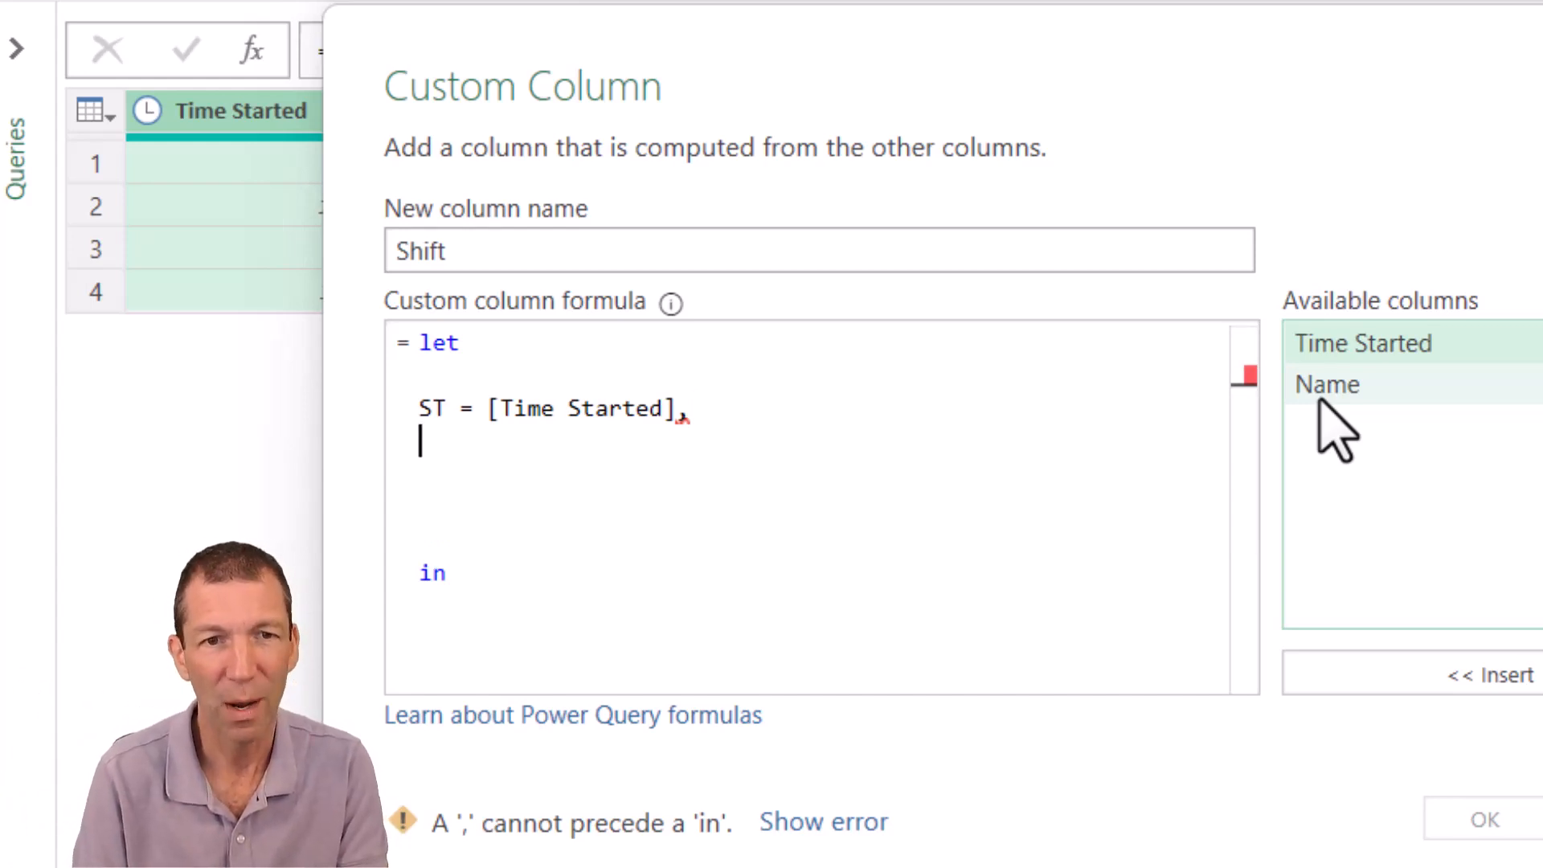
- Define the variable NightStart = Time.FromText("11:00PM") below the ST line, ending the line with a comma
{"action": "type", "text": "Night"}
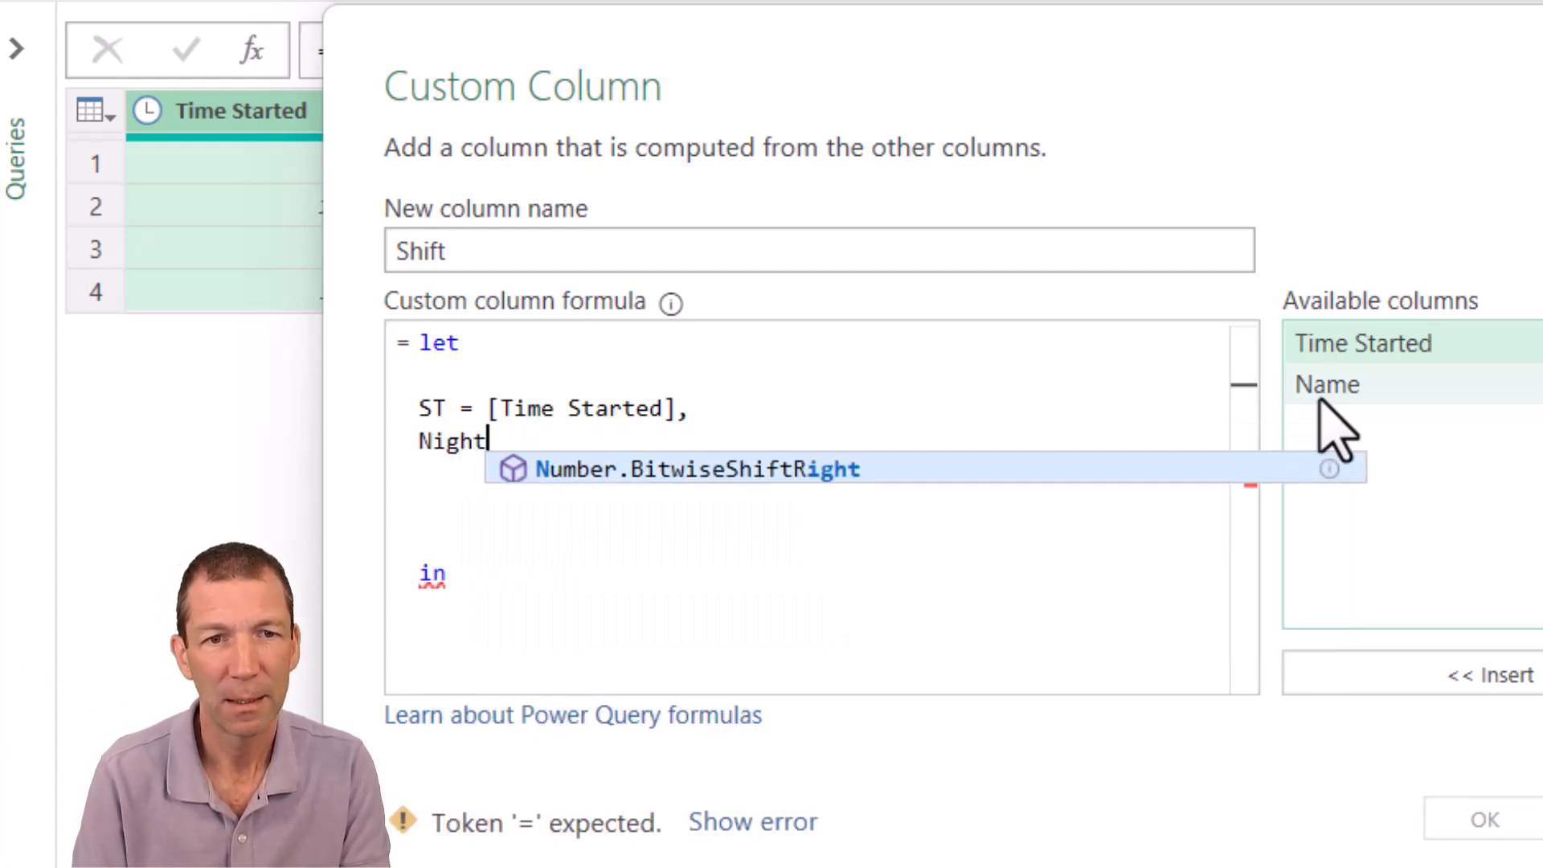
{"action": "type", "text": "Start ="}
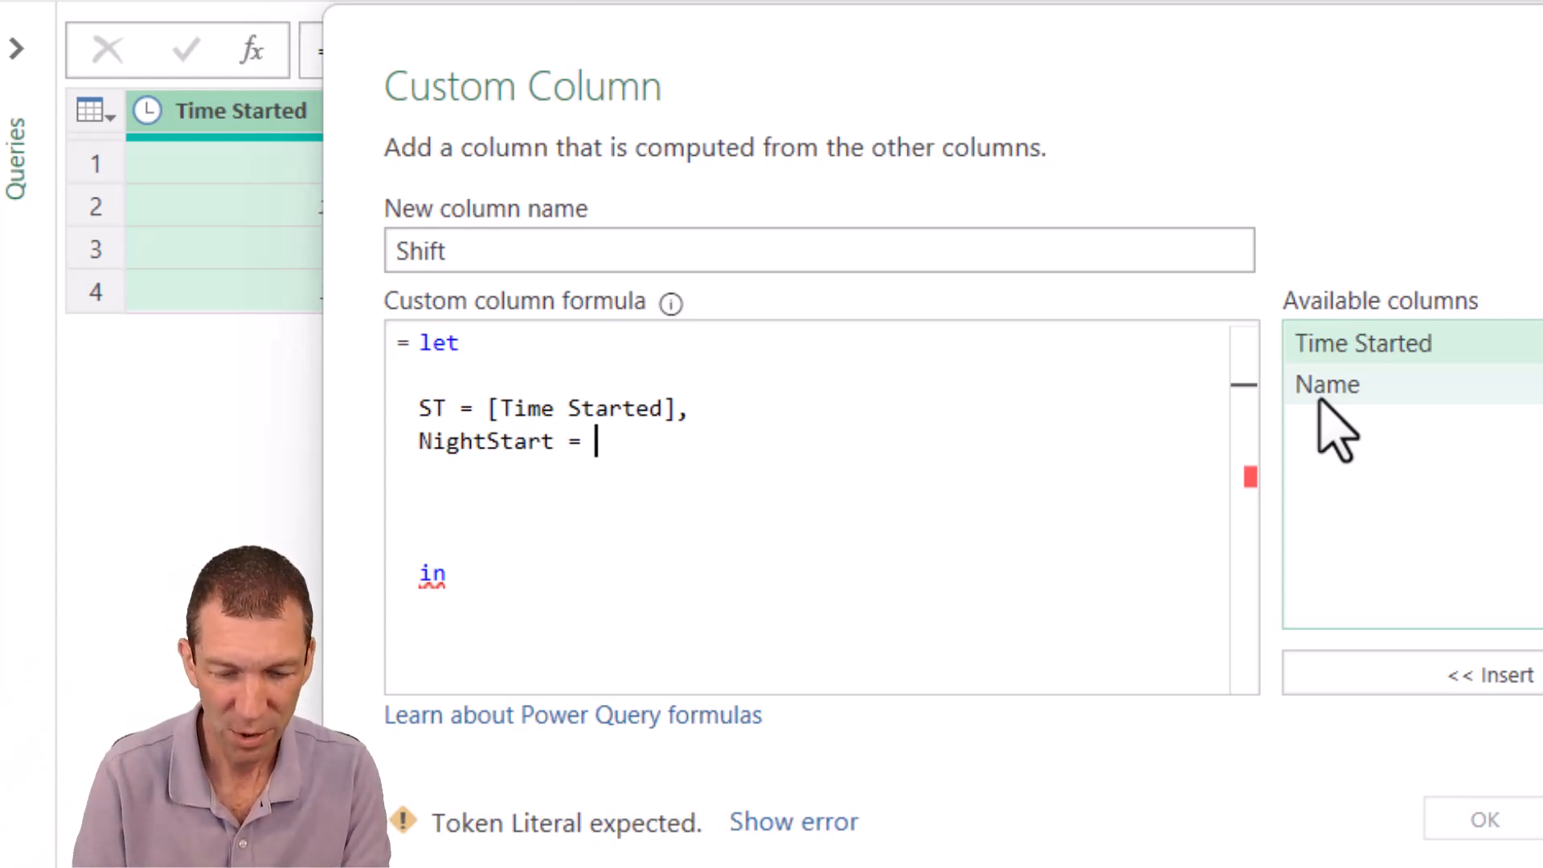
{"action": "type", "text": "time"}
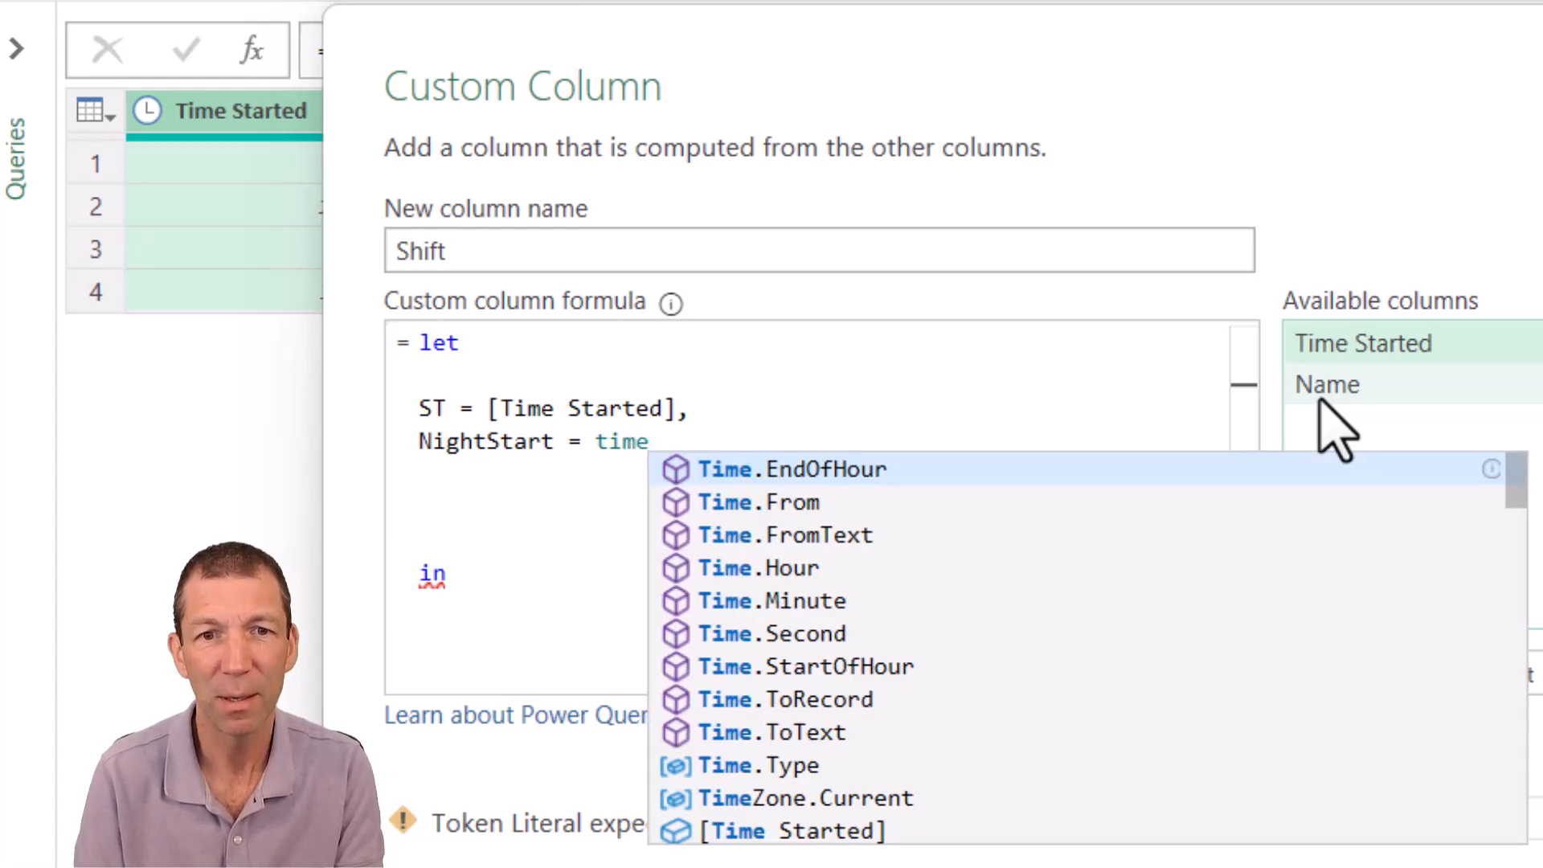
{"action": "key", "text": "Down"}
{"action": "key", "text": "Down"}
{"action": "key", "text": "Down"}
{"action": "key", "text": "Up"}
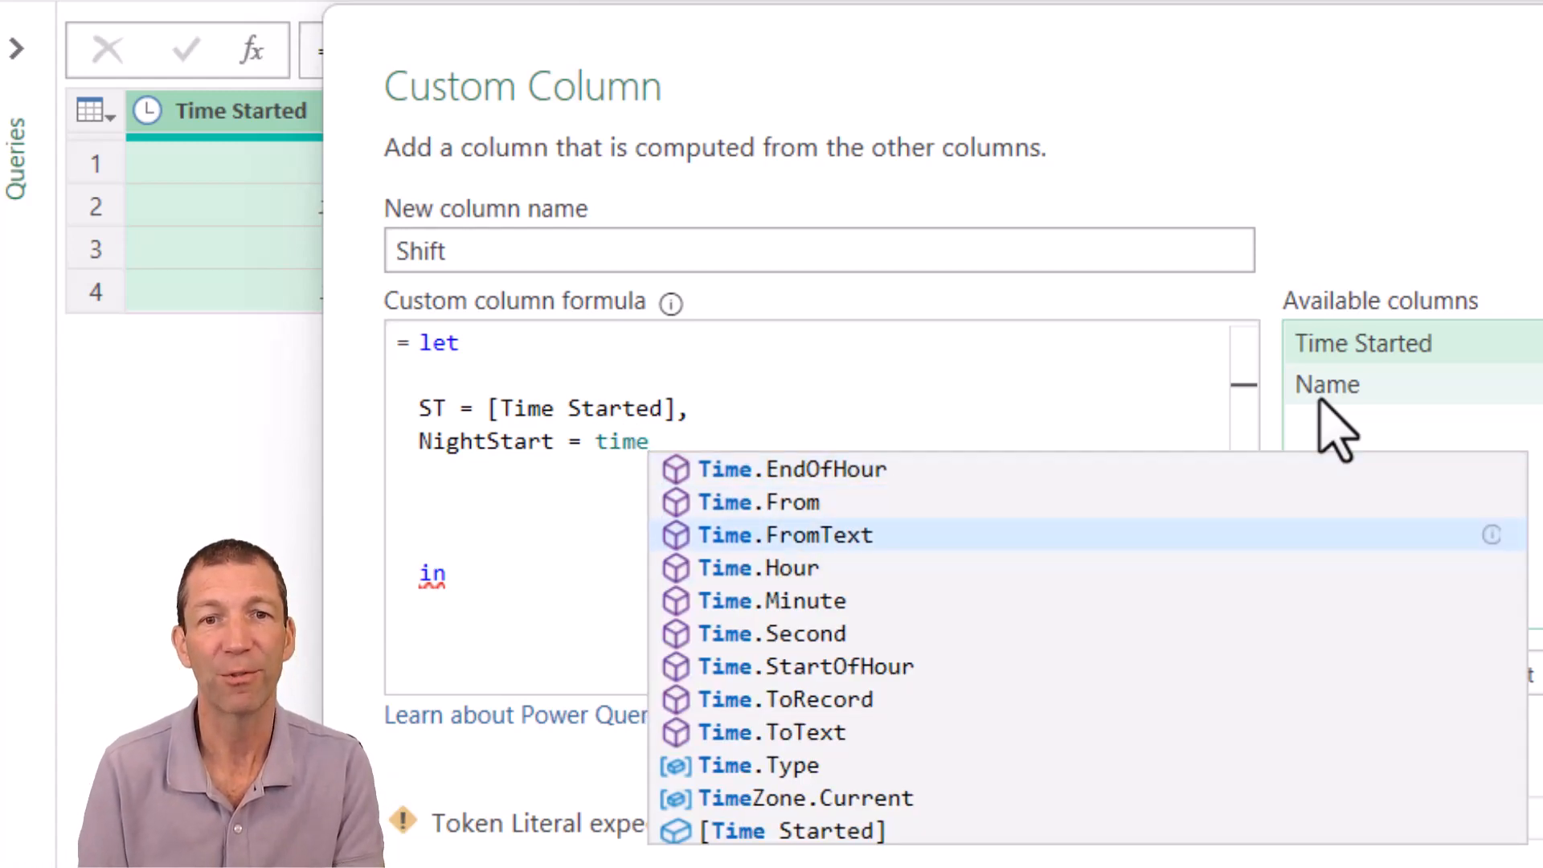
{"action": "key", "text": "Tab"}
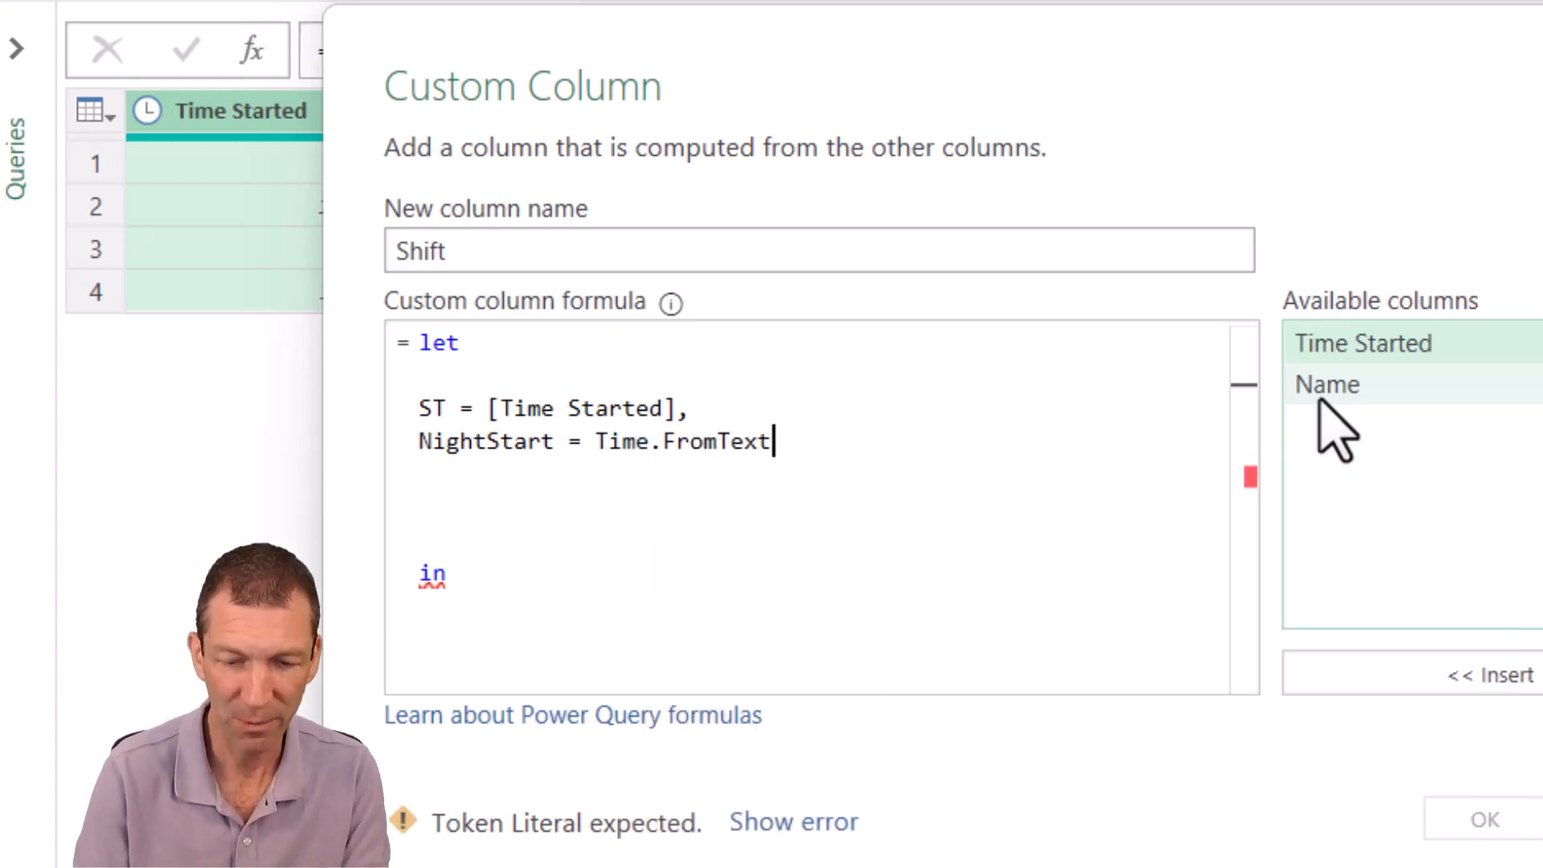
{"action": "type", "text": "(\"11"}
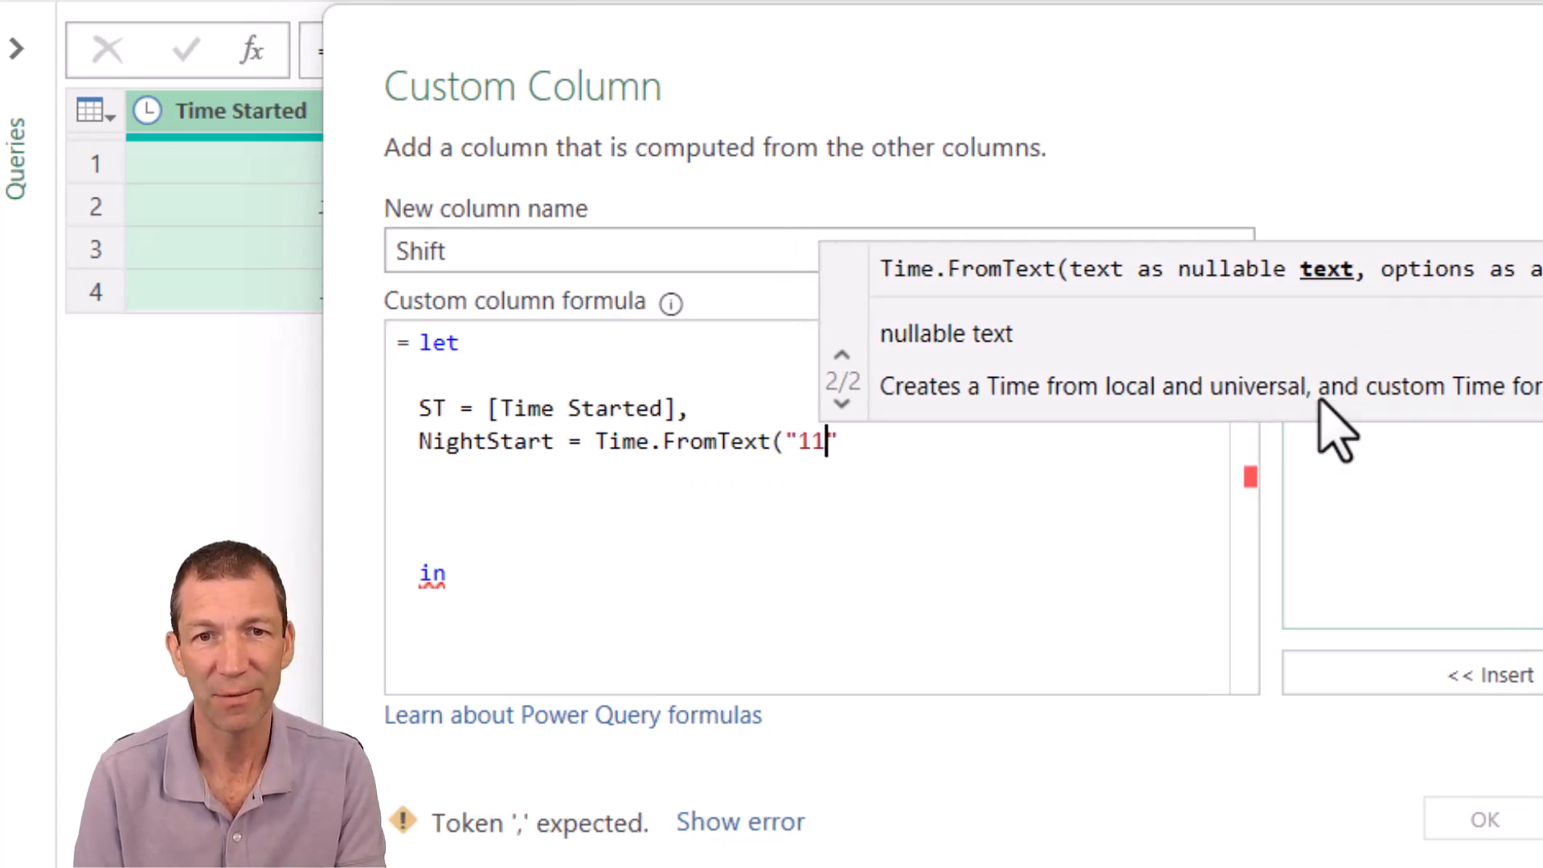
{"action": "type", "text": ":00"}
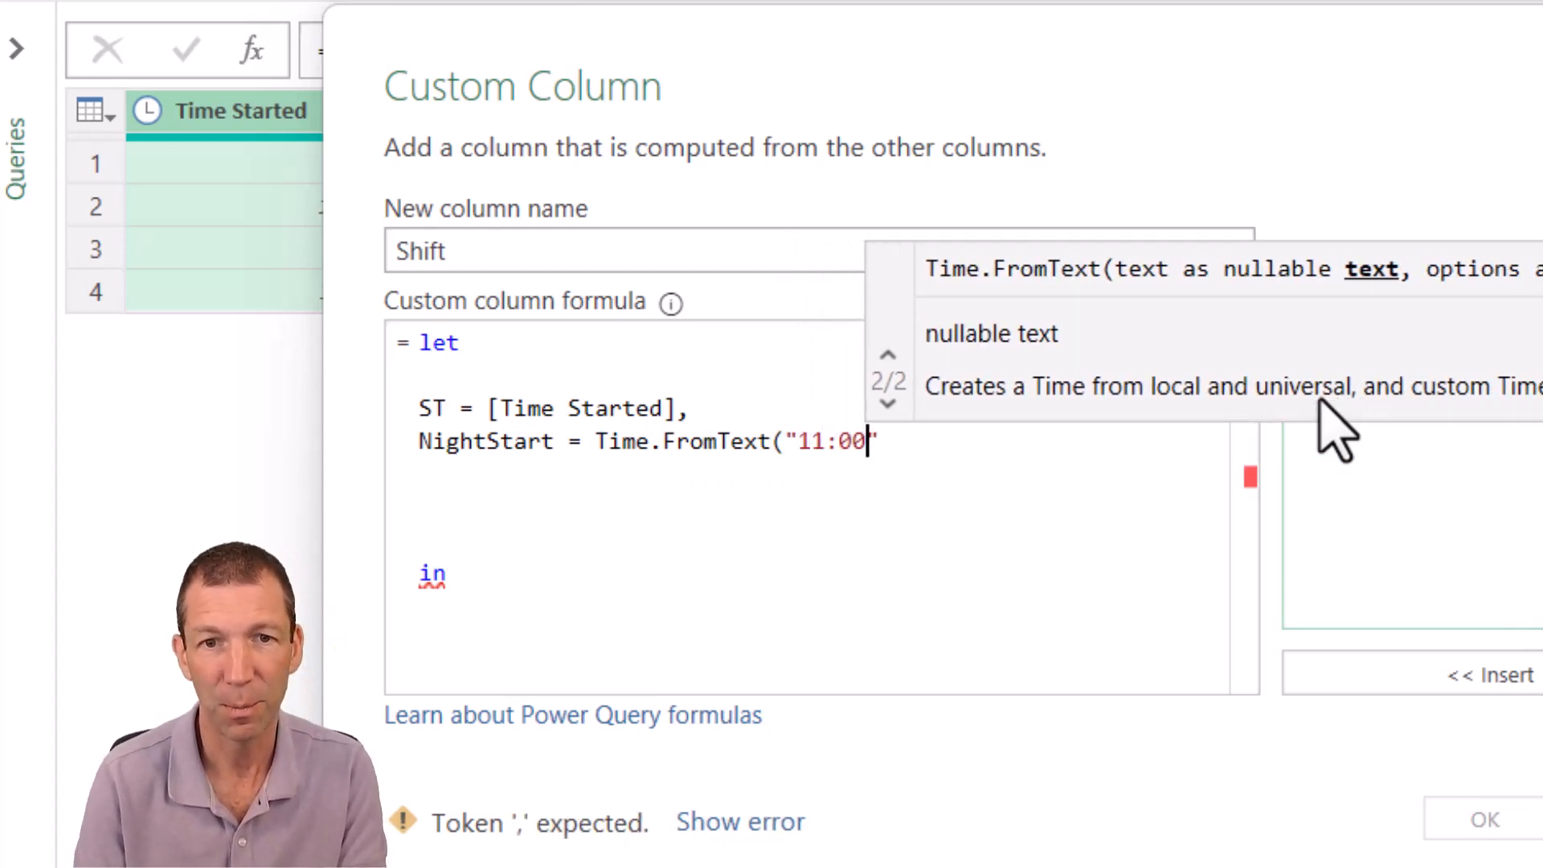
{"action": "type", "text": "PM"}
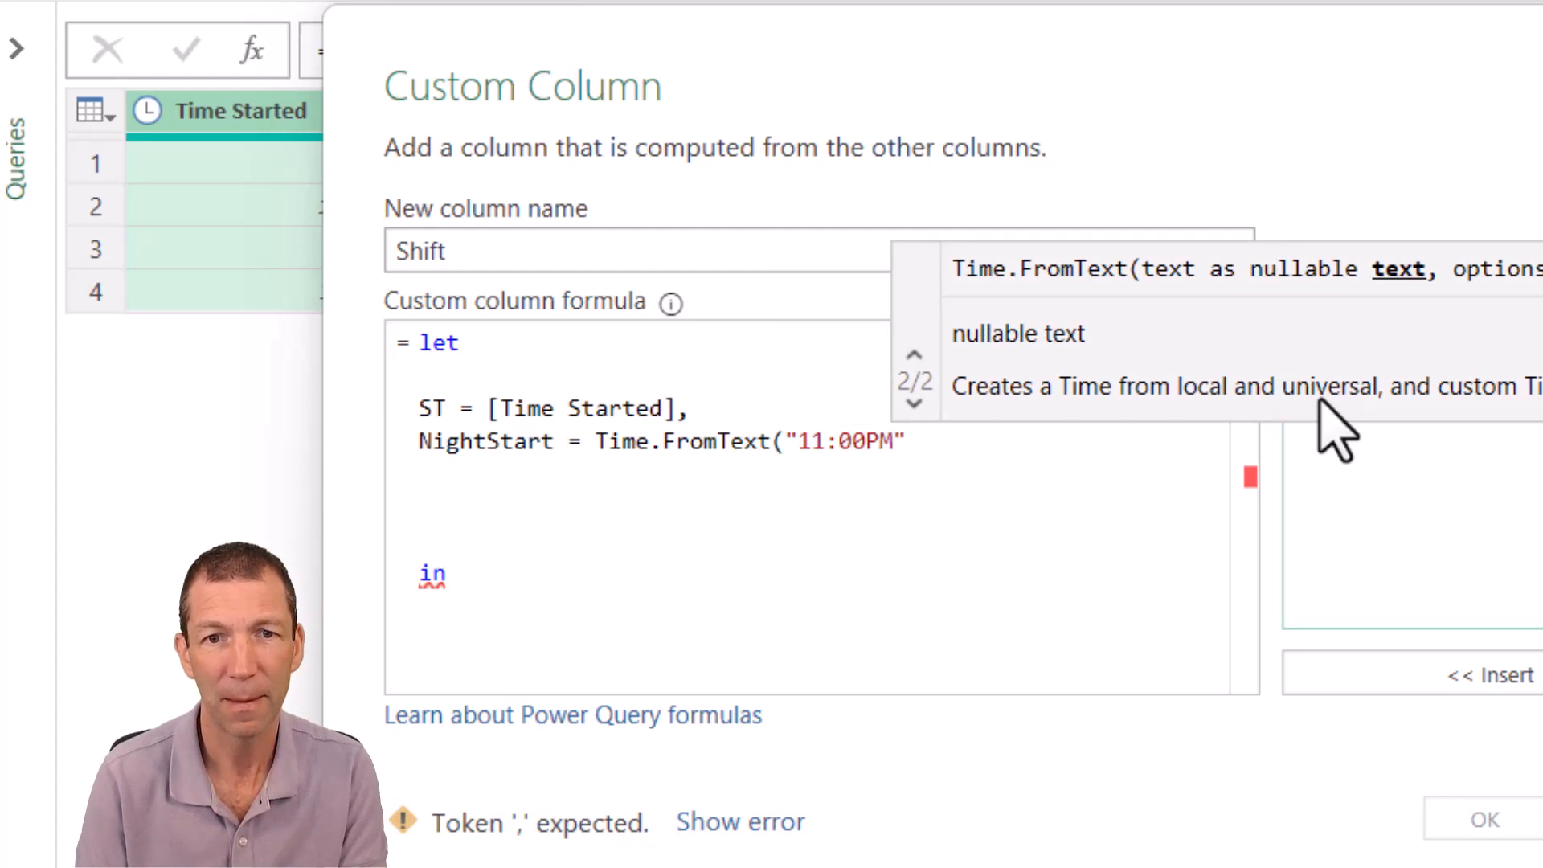
{"action": "type", "text": "\")"}
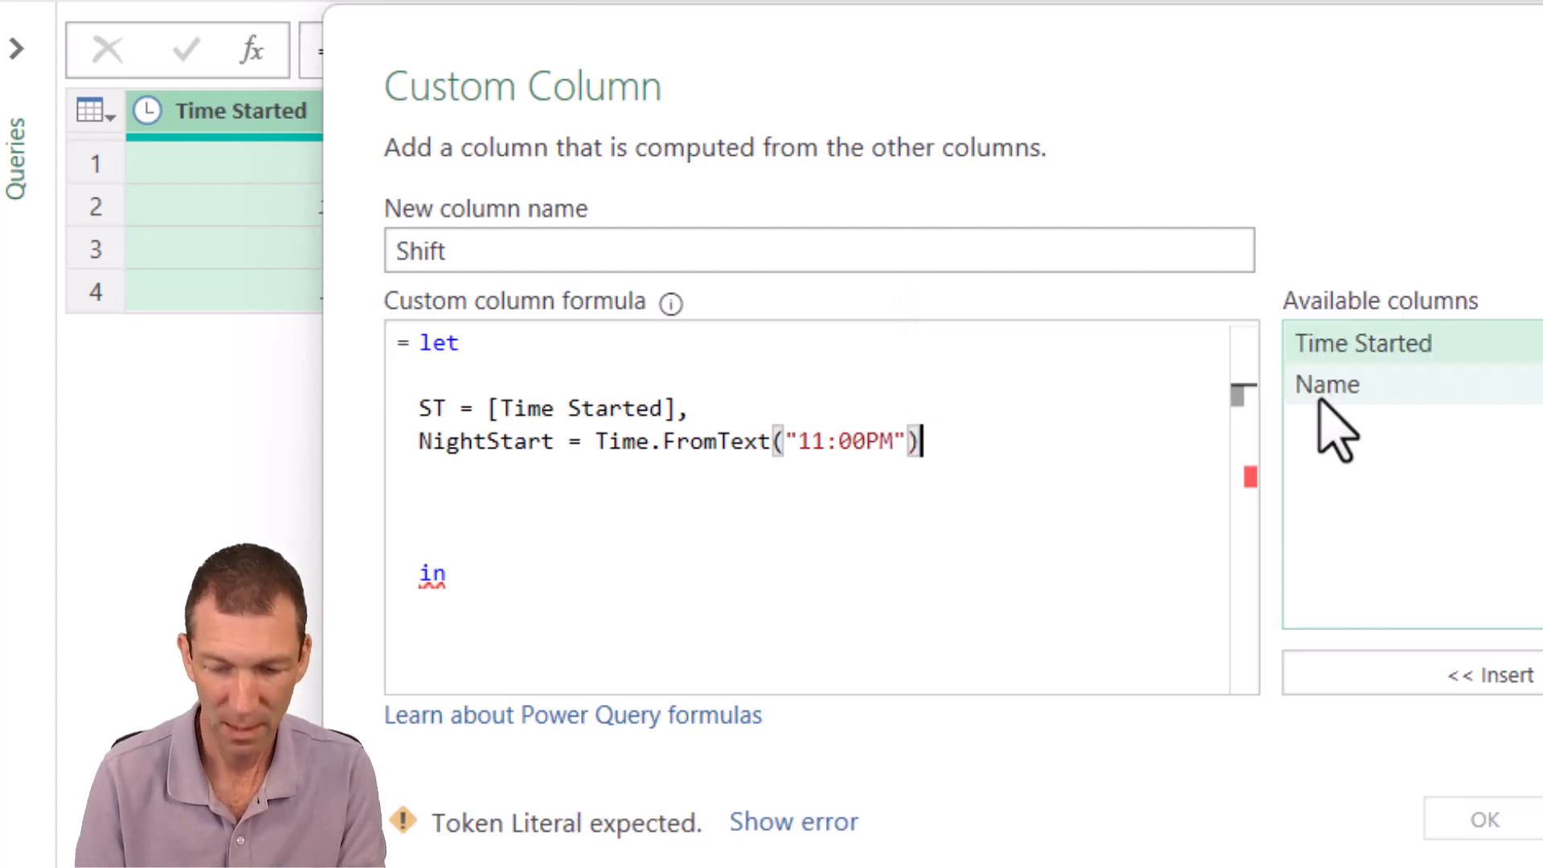
{"action": "type", "text": ","}
- Copy the whole NightStart line and paste it twice on the lines below it
{"action": "key", "text": "Up"}
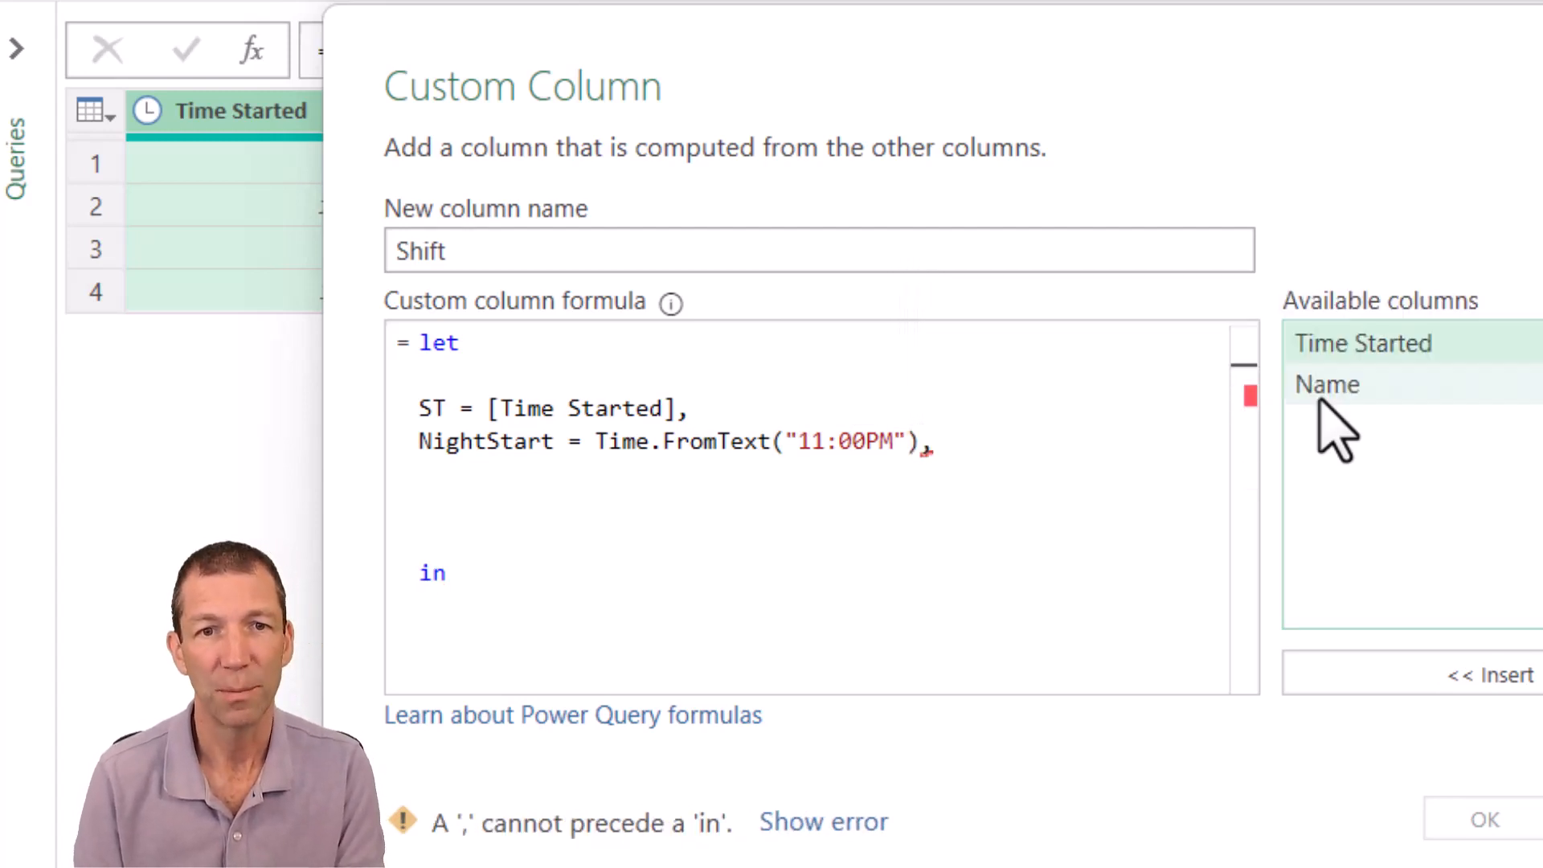
{"action": "key", "text": "Down"}
{"action": "key", "text": "shift+End"}
{"action": "key", "text": "ctrl+c"}
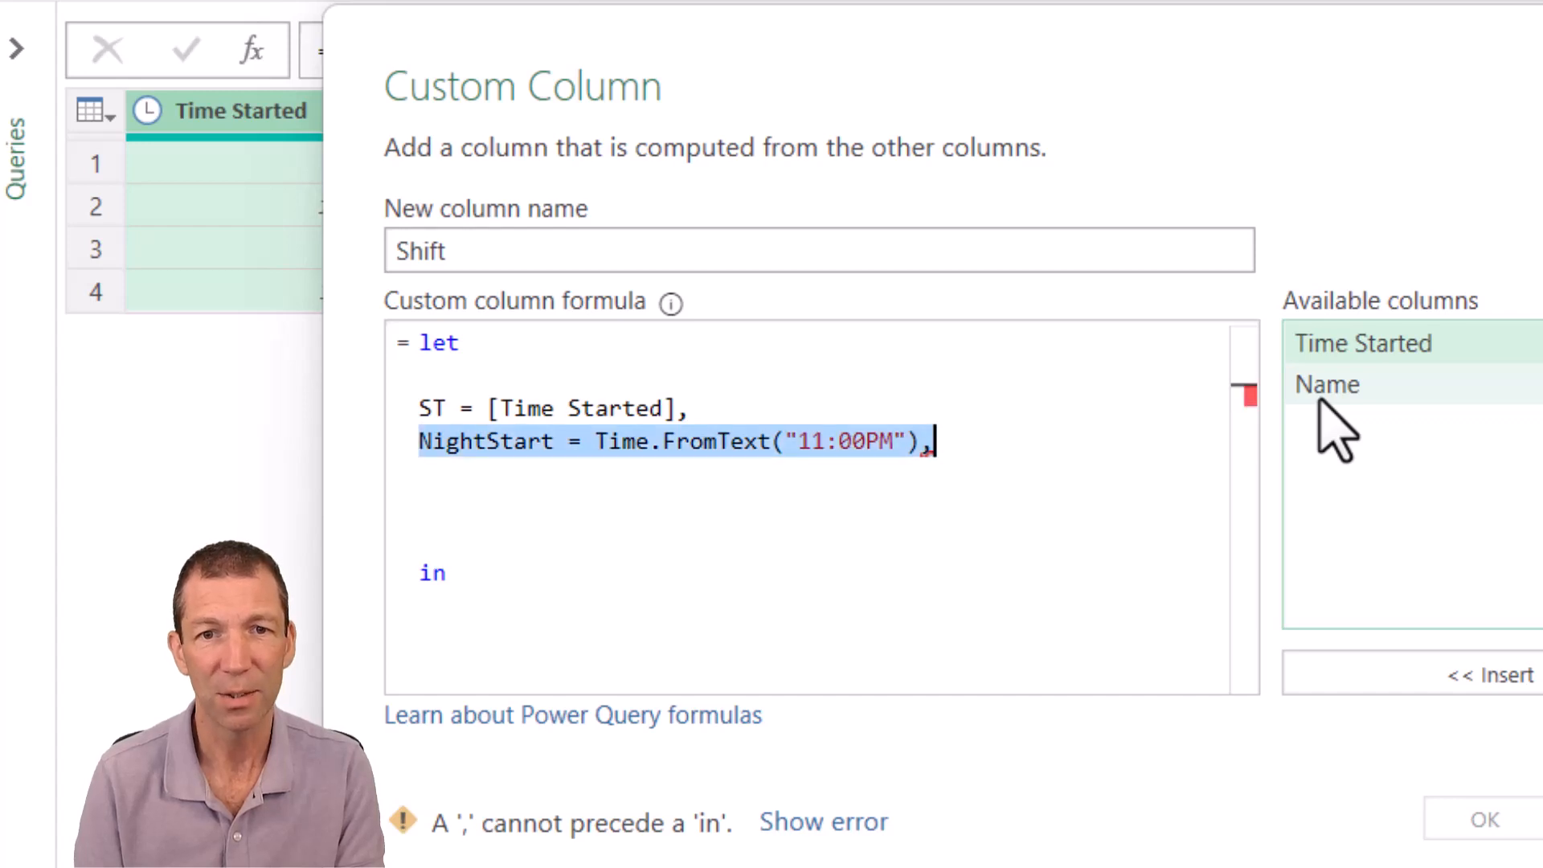
{"action": "key", "text": "Down"}
{"action": "key", "text": "ctrl+v"}
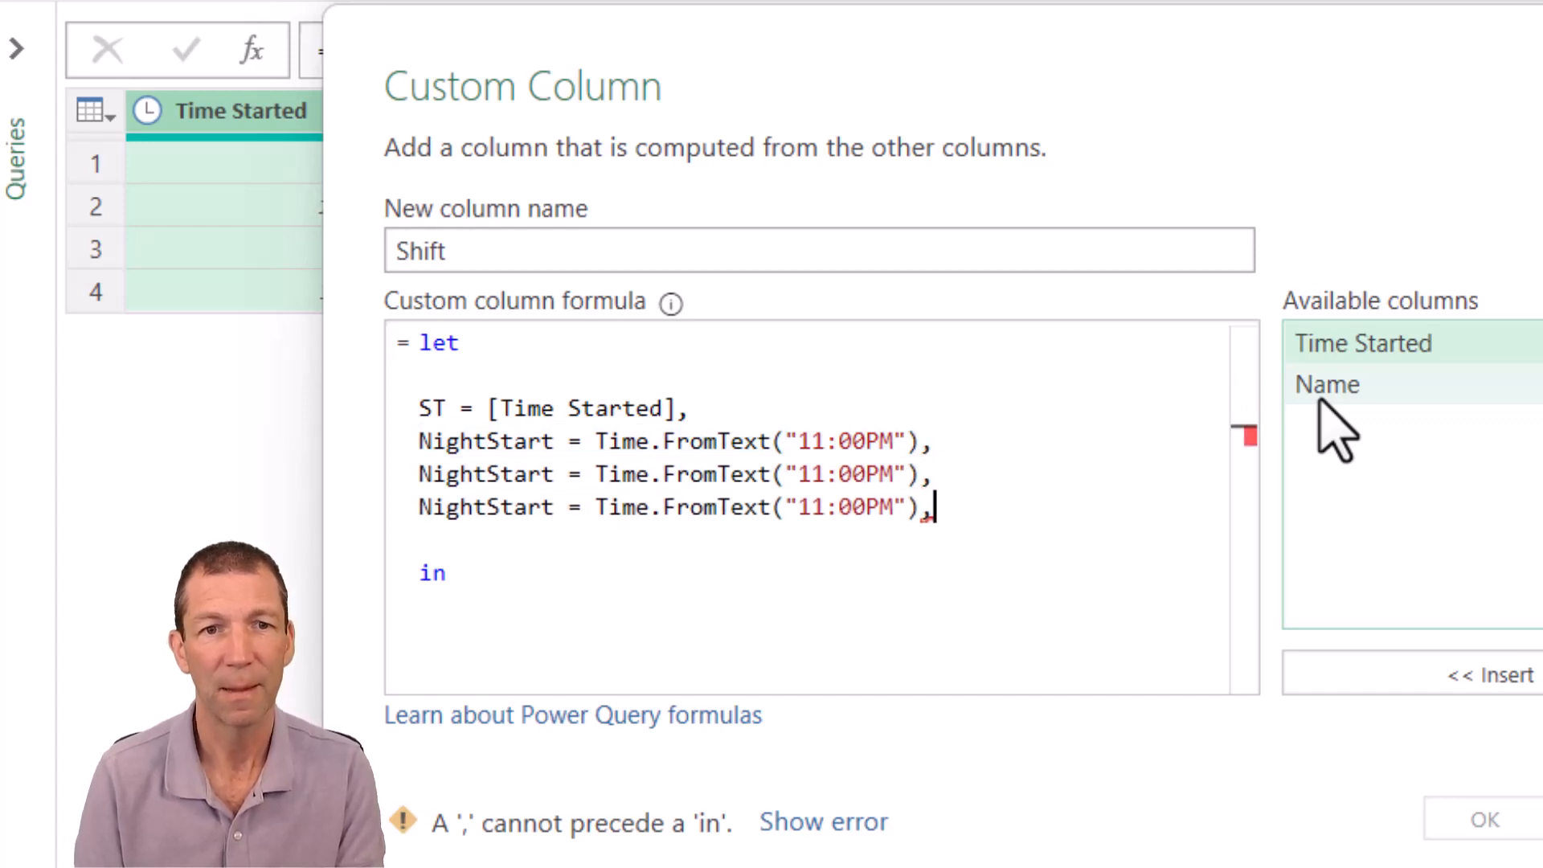
- Rename the variable in the second NightStart line to MorningStart
{"action": "key", "text": "Up"}
{"action": "key", "text": "Left"}
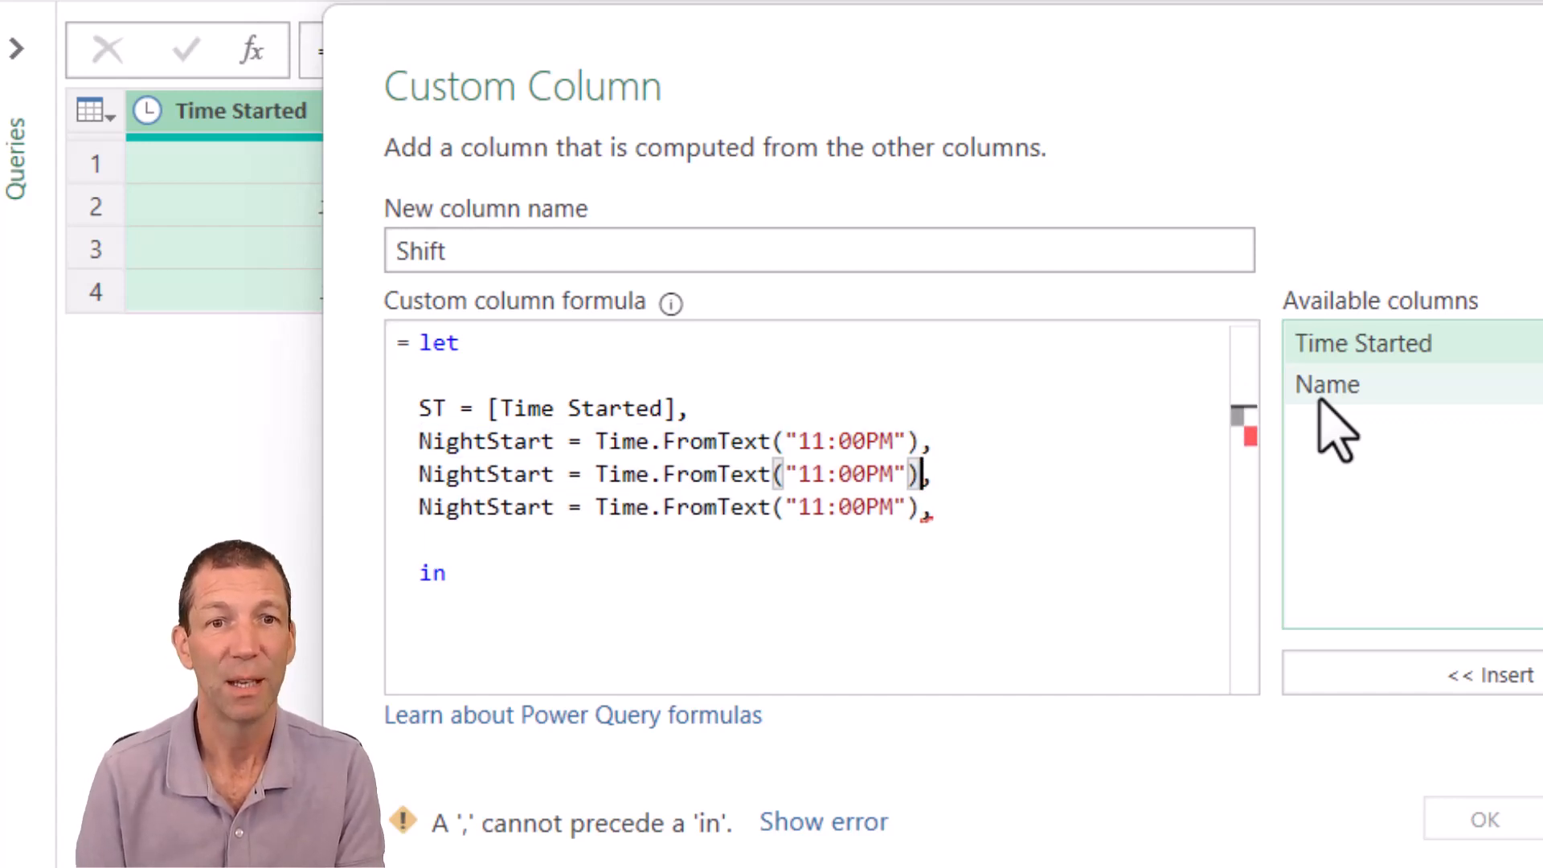
{"action": "left_click", "coordinate": [459, 474]}
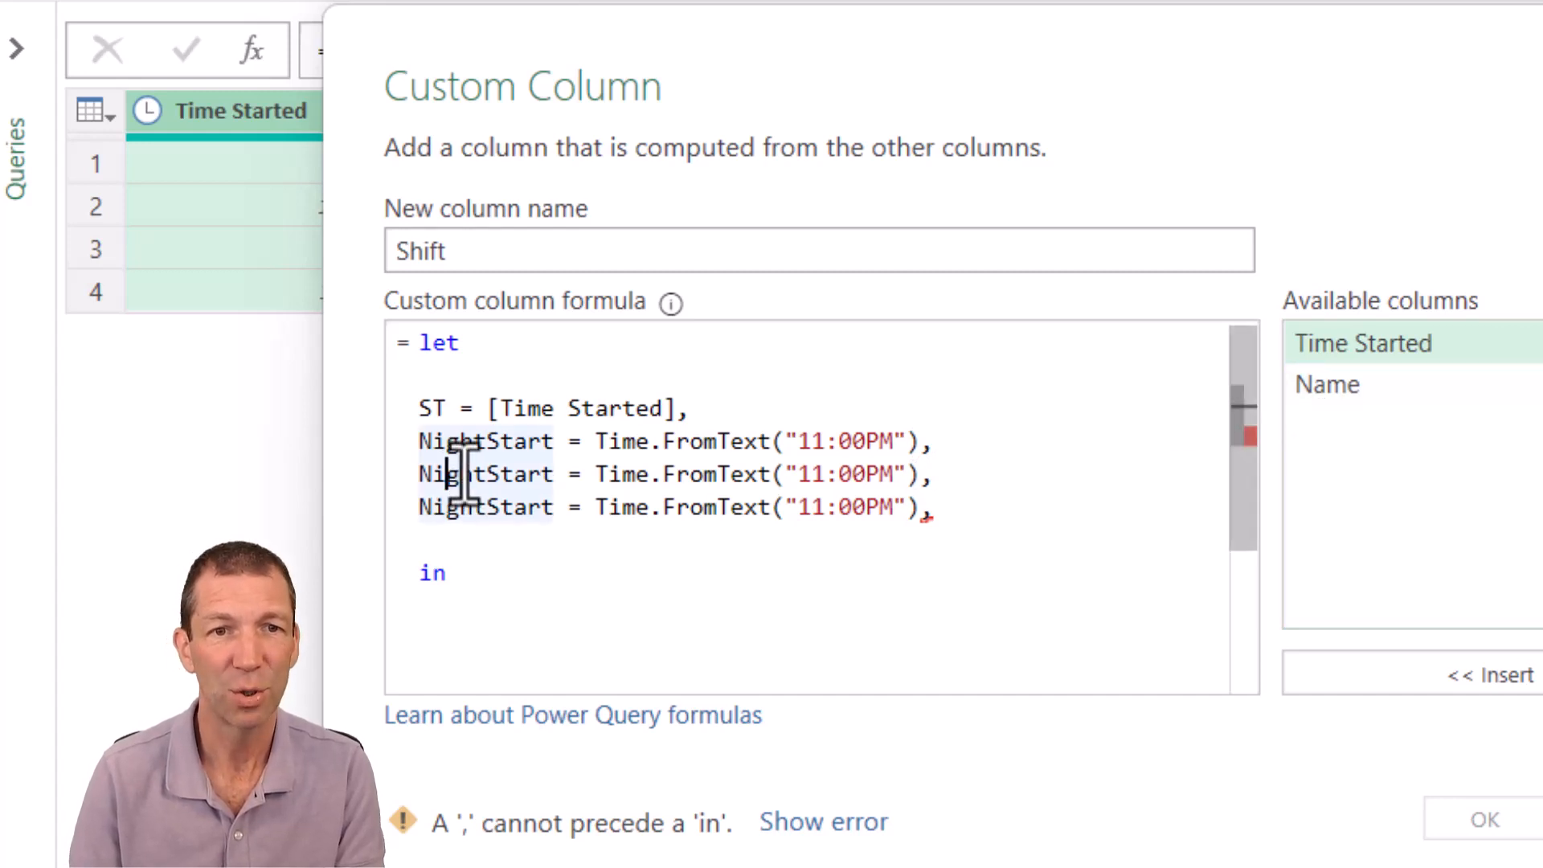
{"action": "key", "text": "BackSpace"}
{"action": "key", "text": "BackSpace"}
{"action": "key", "text": "BackSpace"}
{"action": "key", "text": "BackSpace"}
{"action": "key", "text": "BackSpace"}
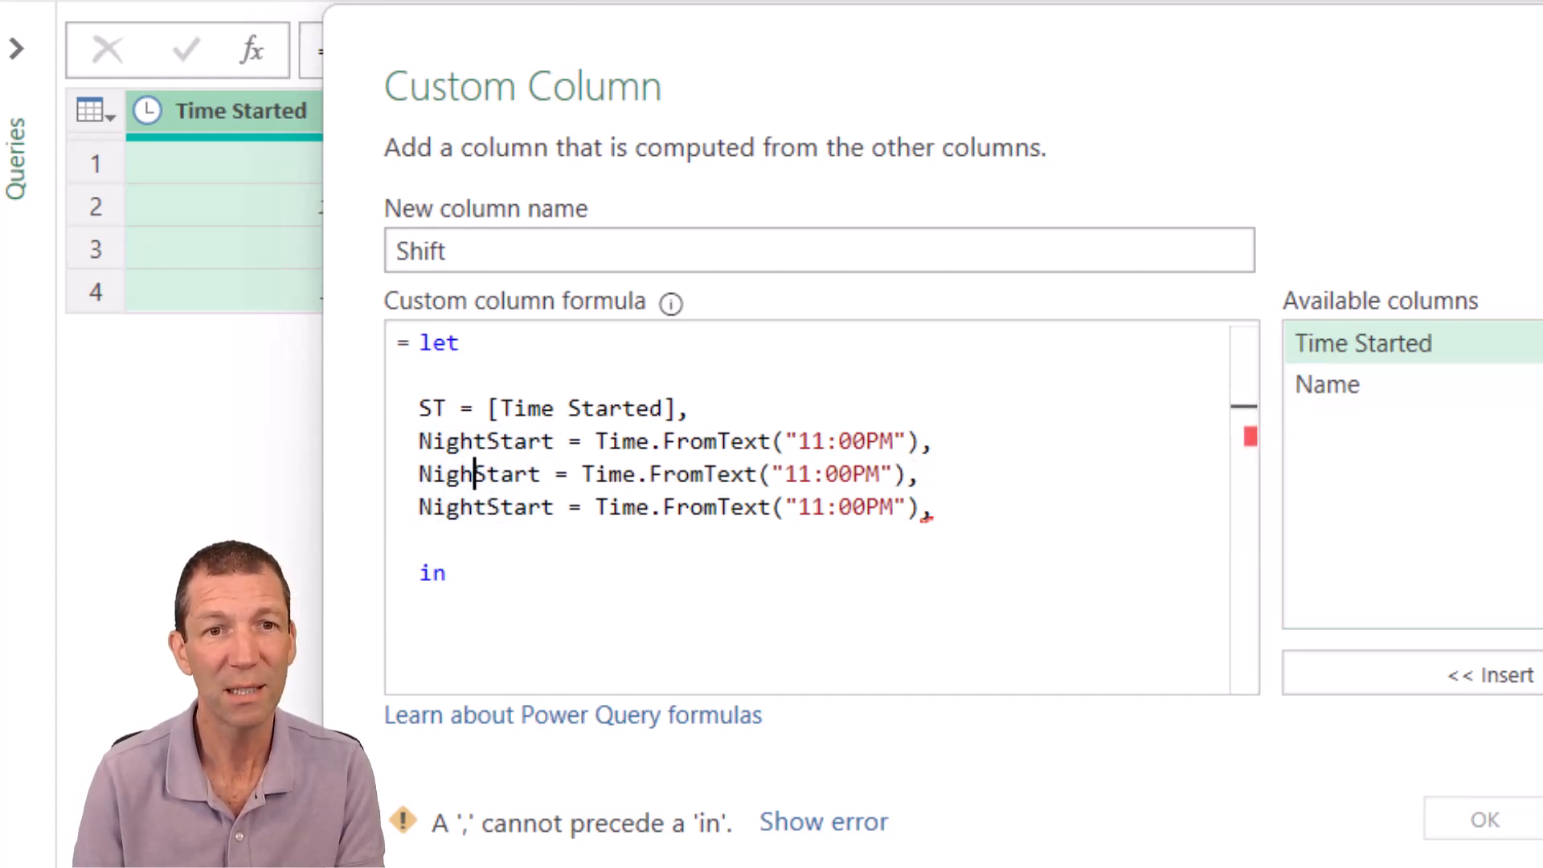
{"action": "type", "text": "Morn"}
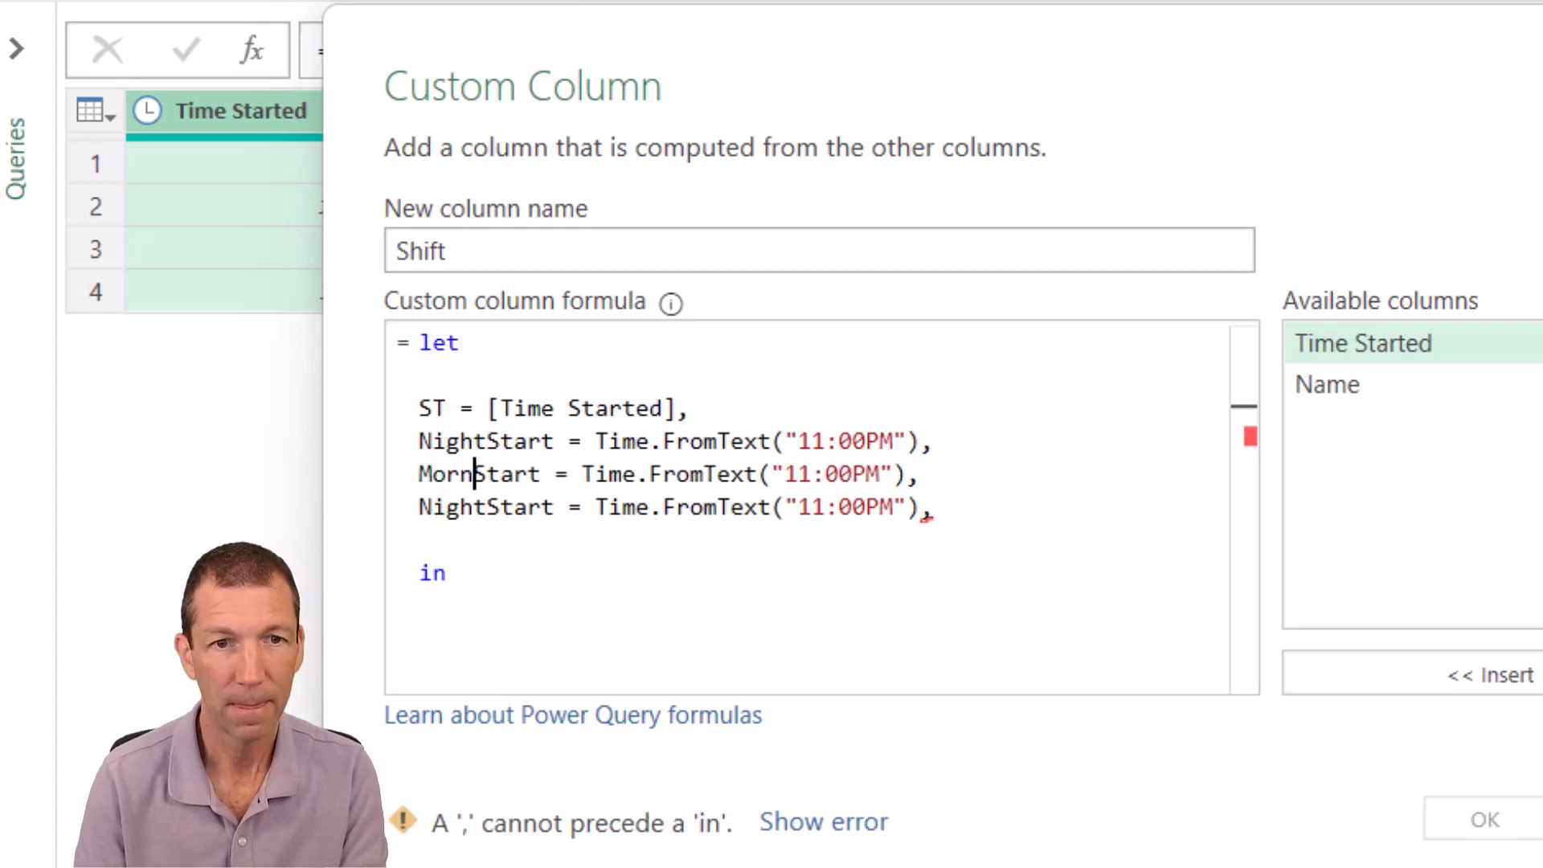
{"action": "type", "text": "ing"}
- Rename the variable in the last NightStart line to AvoStart
{"action": "left_click", "coordinate": [502, 507]}
{"action": "key", "text": "Left"}
{"action": "key", "text": "Left"}
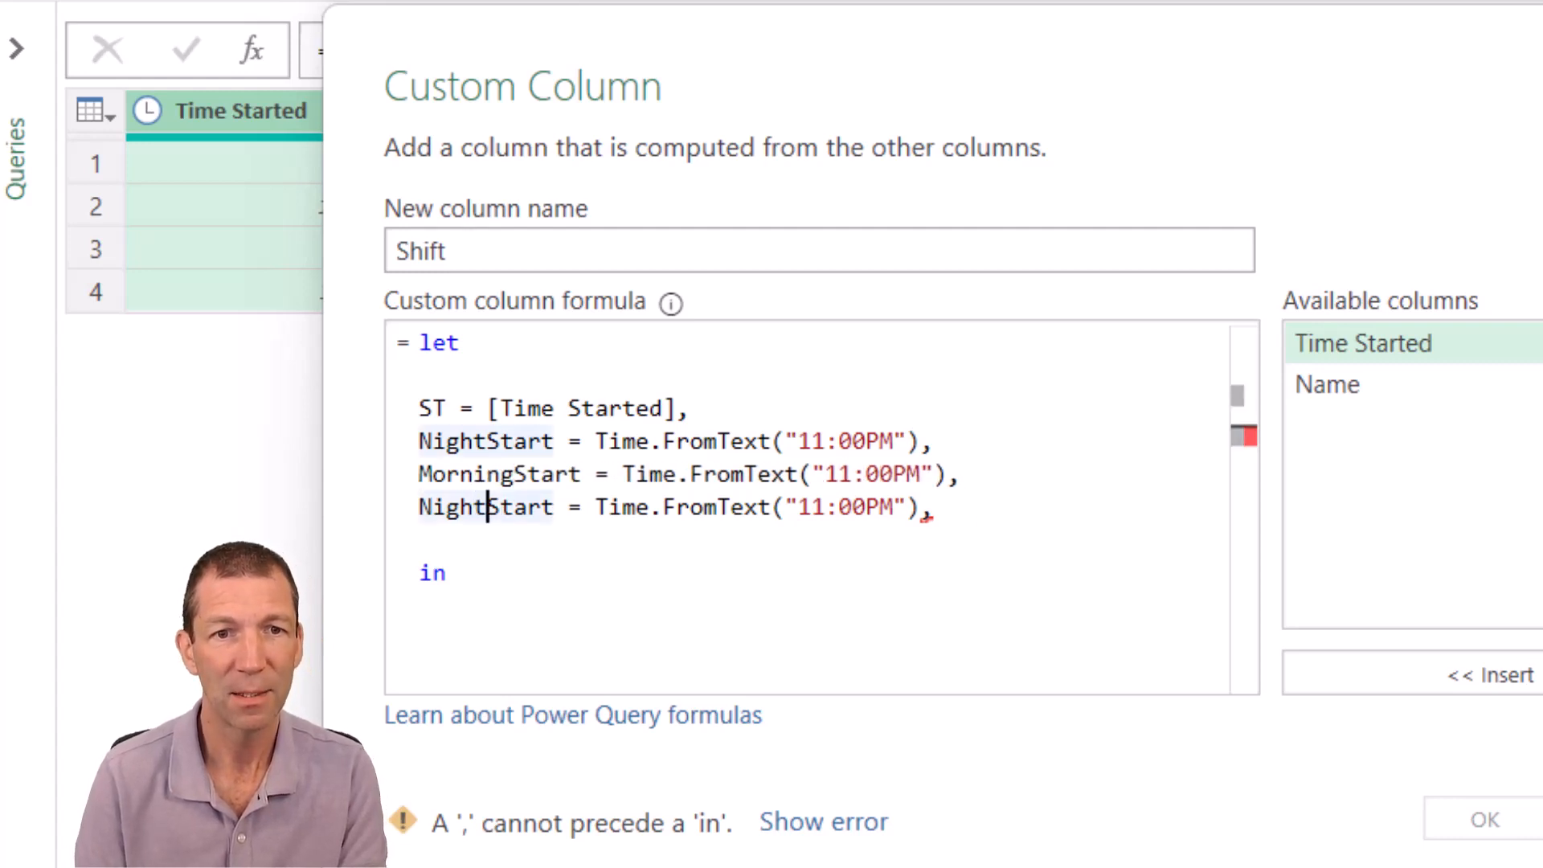
{"action": "key", "text": "Delete"}
{"action": "key", "text": "BackSpace"}
{"action": "key", "text": "BackSpace"}
{"action": "key", "text": "BackSpace"}
{"action": "key", "text": "BackSpace"}
{"action": "type", "text": "A"}
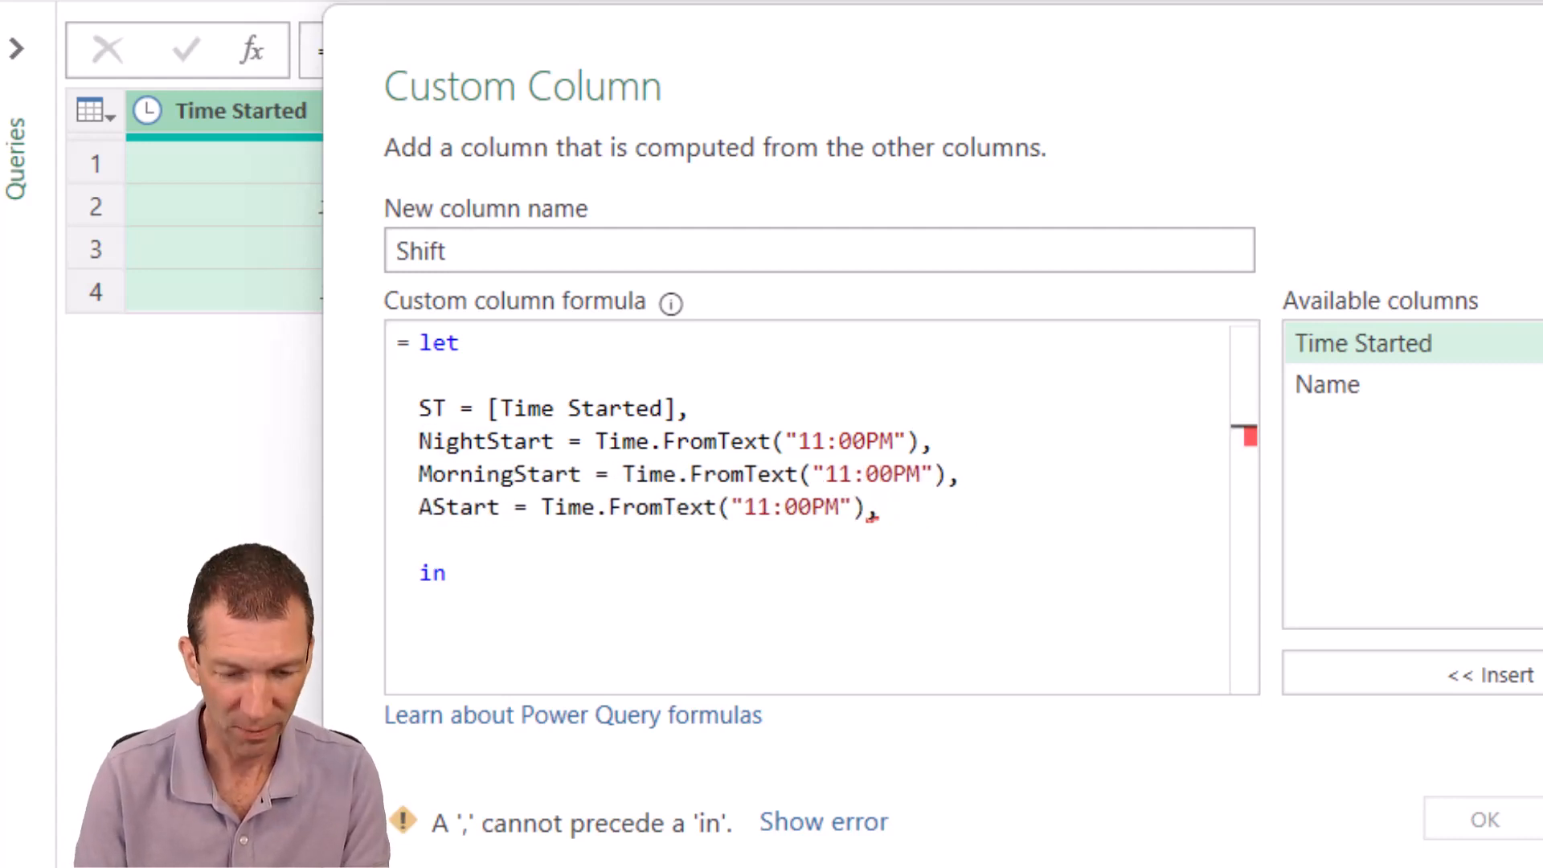
{"action": "type", "text": "vo"}
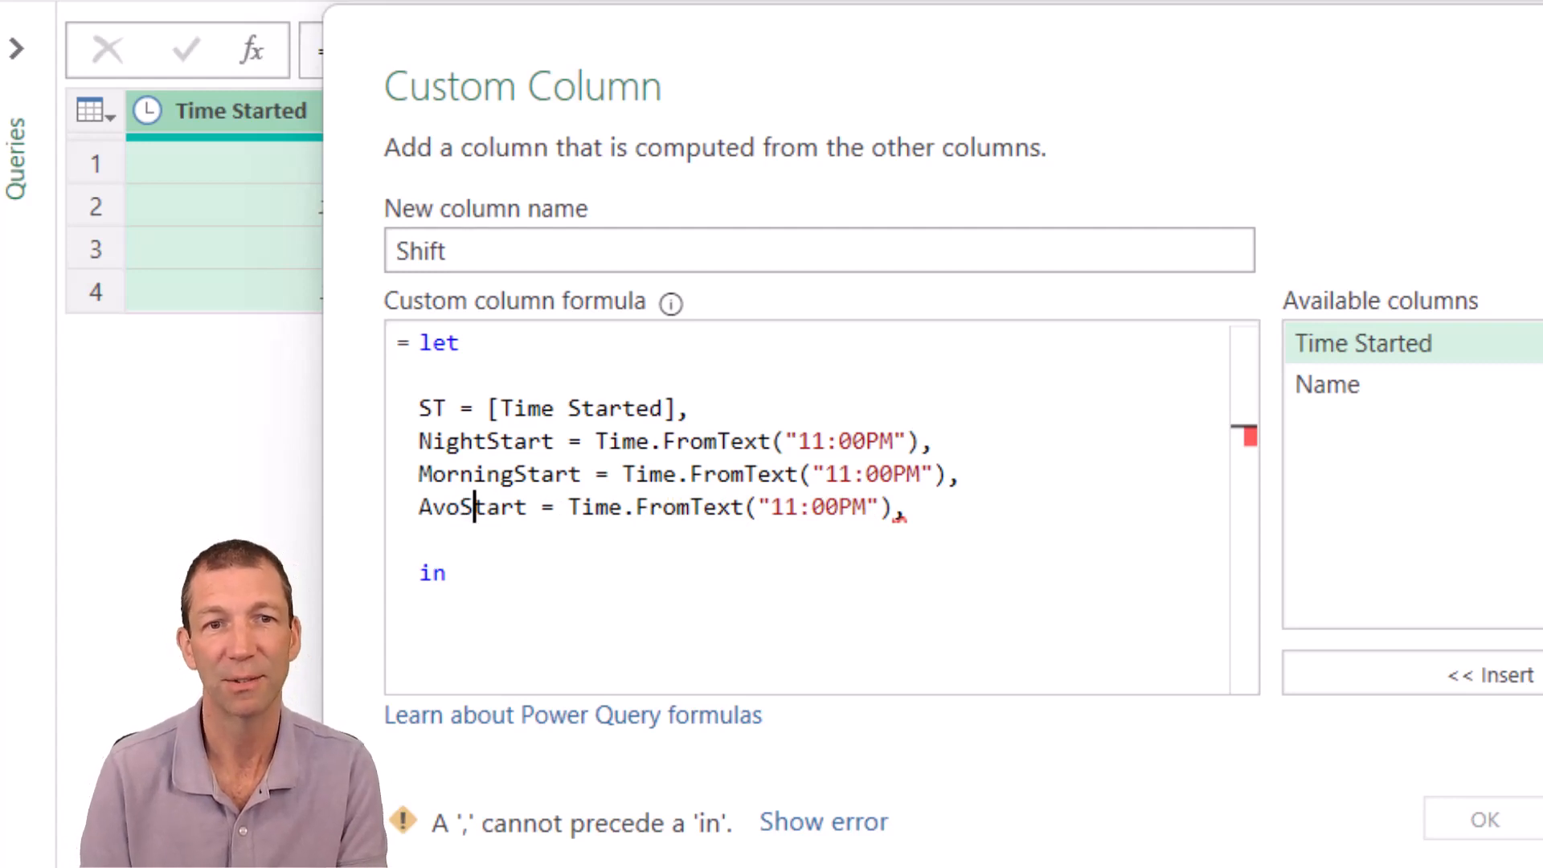
{"action": "left_click", "coordinate": [542, 507]}
{"action": "left_click", "coordinate": [420, 539]}
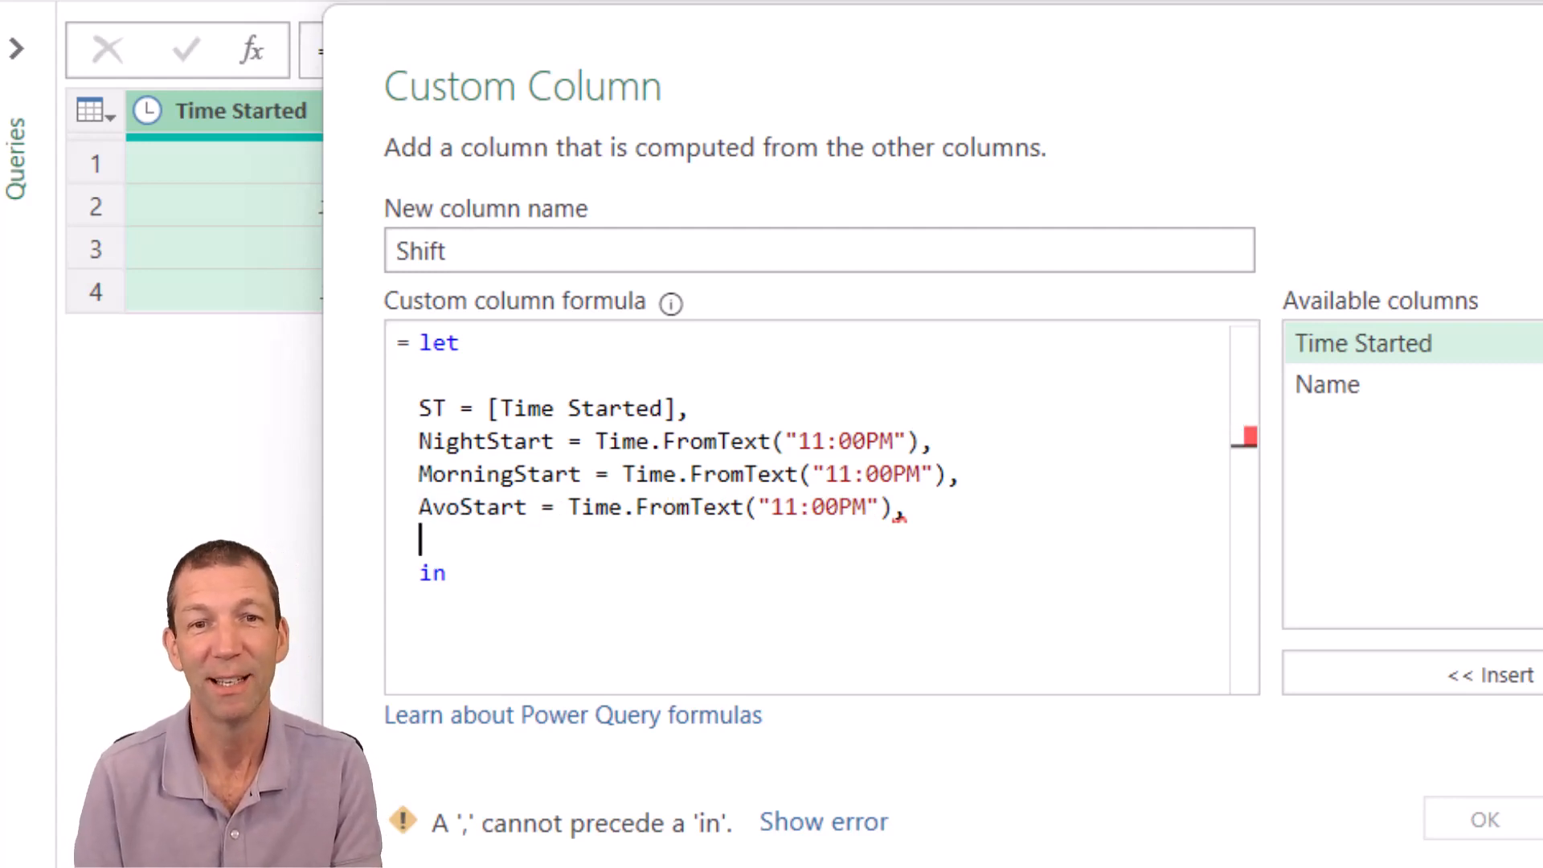
- Change the time text in the MorningStart line to 6:00AM
{"action": "left_click", "coordinate": [838, 474]}
{"action": "key", "text": "BackSpace"}
{"action": "key", "text": "Delete"}
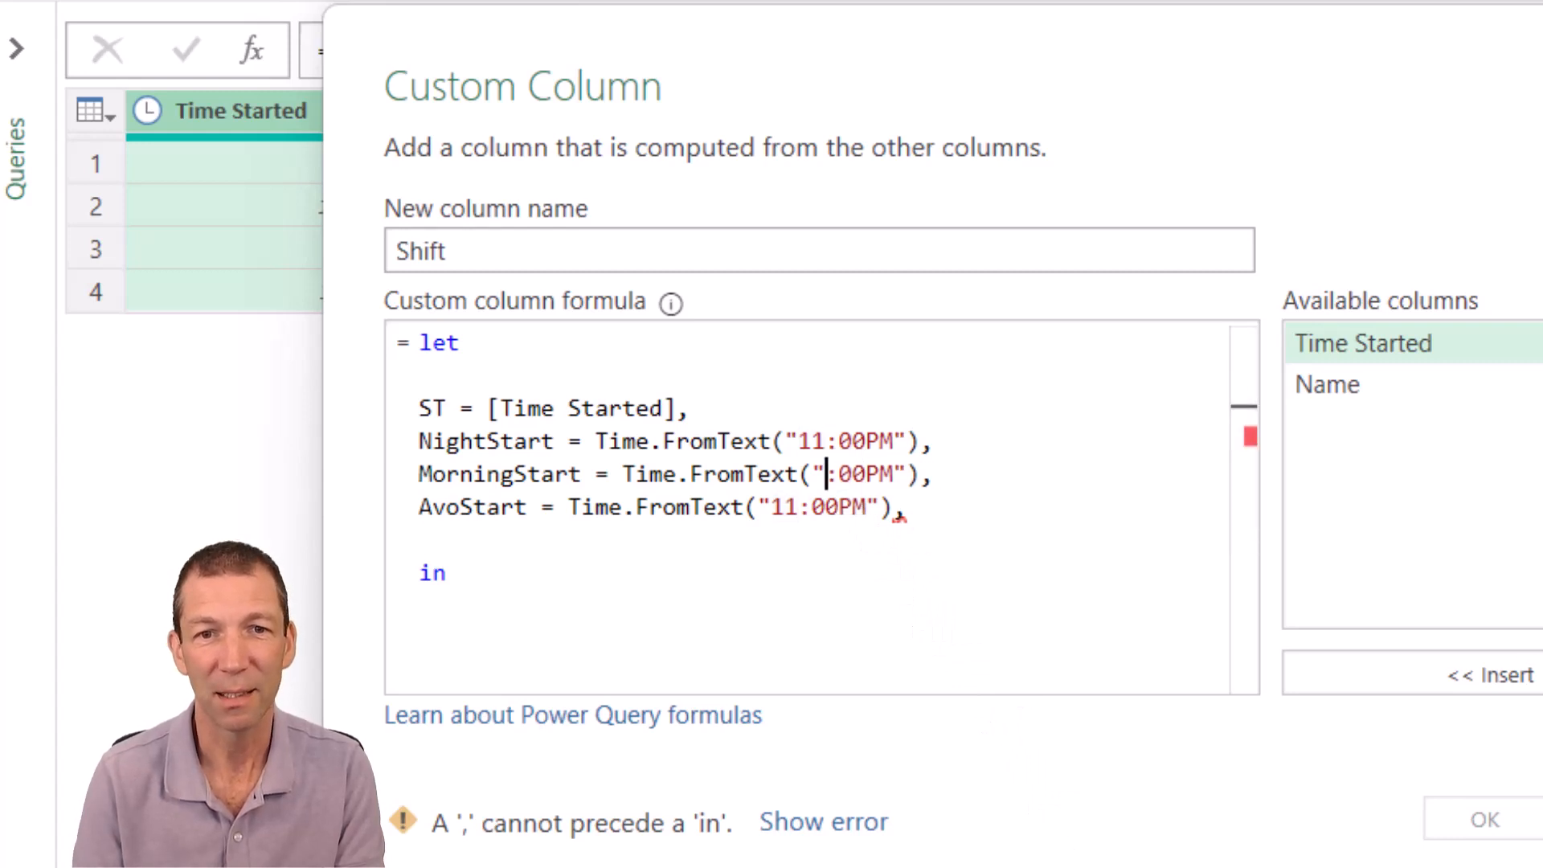
{"action": "type", "text": "6"}
{"action": "key", "text": "Right"}
{"action": "key", "text": "Right"}
{"action": "key", "text": "Right"}
{"action": "key", "text": "Right"}
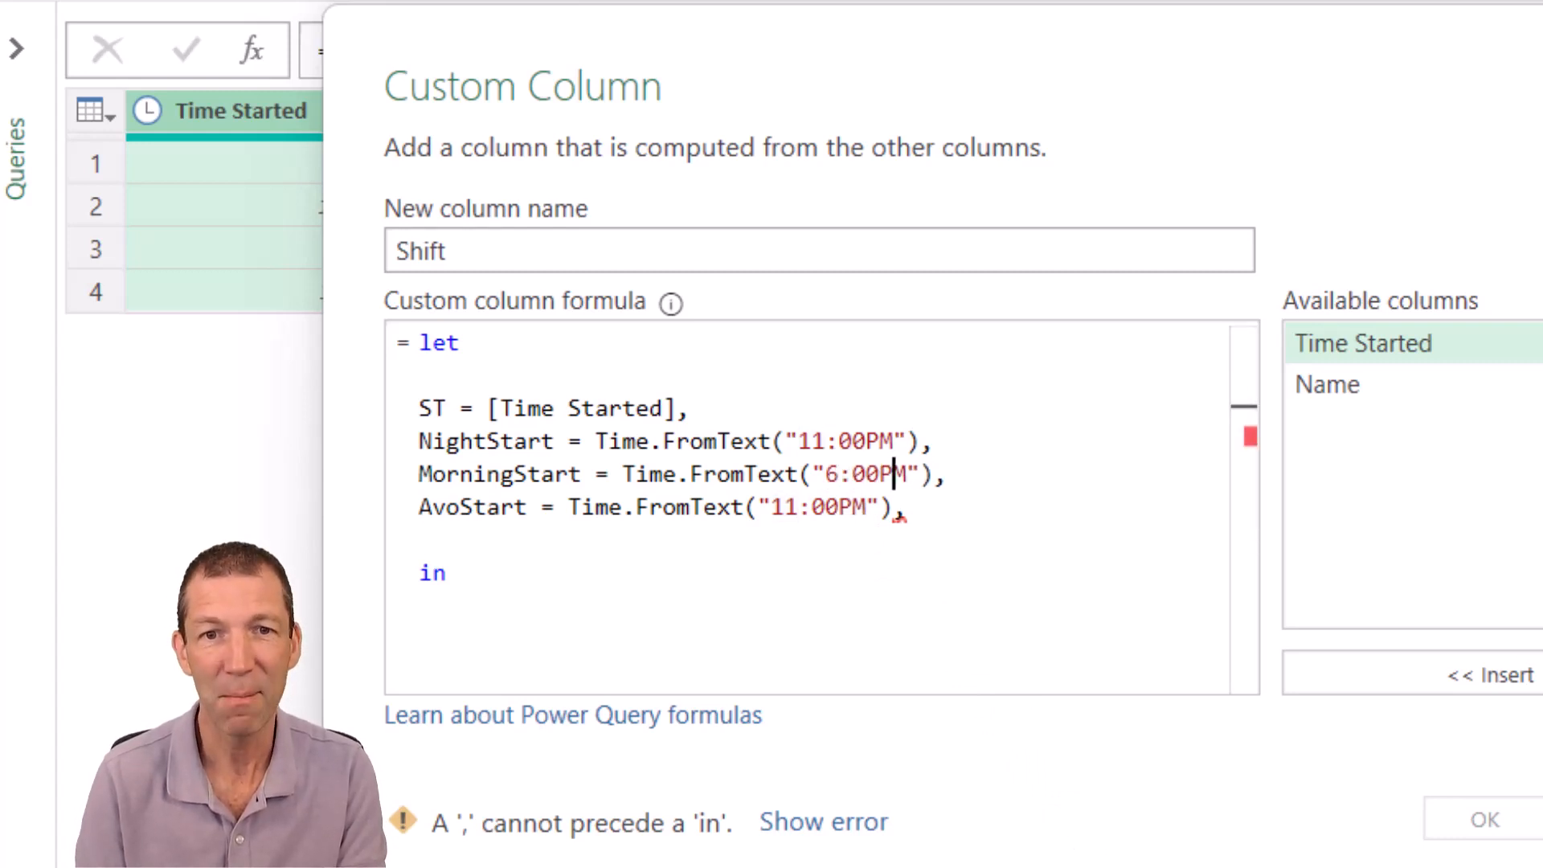
{"action": "key", "text": "BackSpace"}
{"action": "type", "text": "A"}
- Change the time text in the AvoStart line to 3:00PM
{"action": "key", "text": "Down"}
{"action": "key", "text": "Left"}
{"action": "key", "text": "Left"}
{"action": "key", "text": "Left"}
{"action": "key", "text": "Left"}
{"action": "key", "text": "Left"}
{"action": "key", "text": "Left"}
{"action": "key", "text": "Left"}
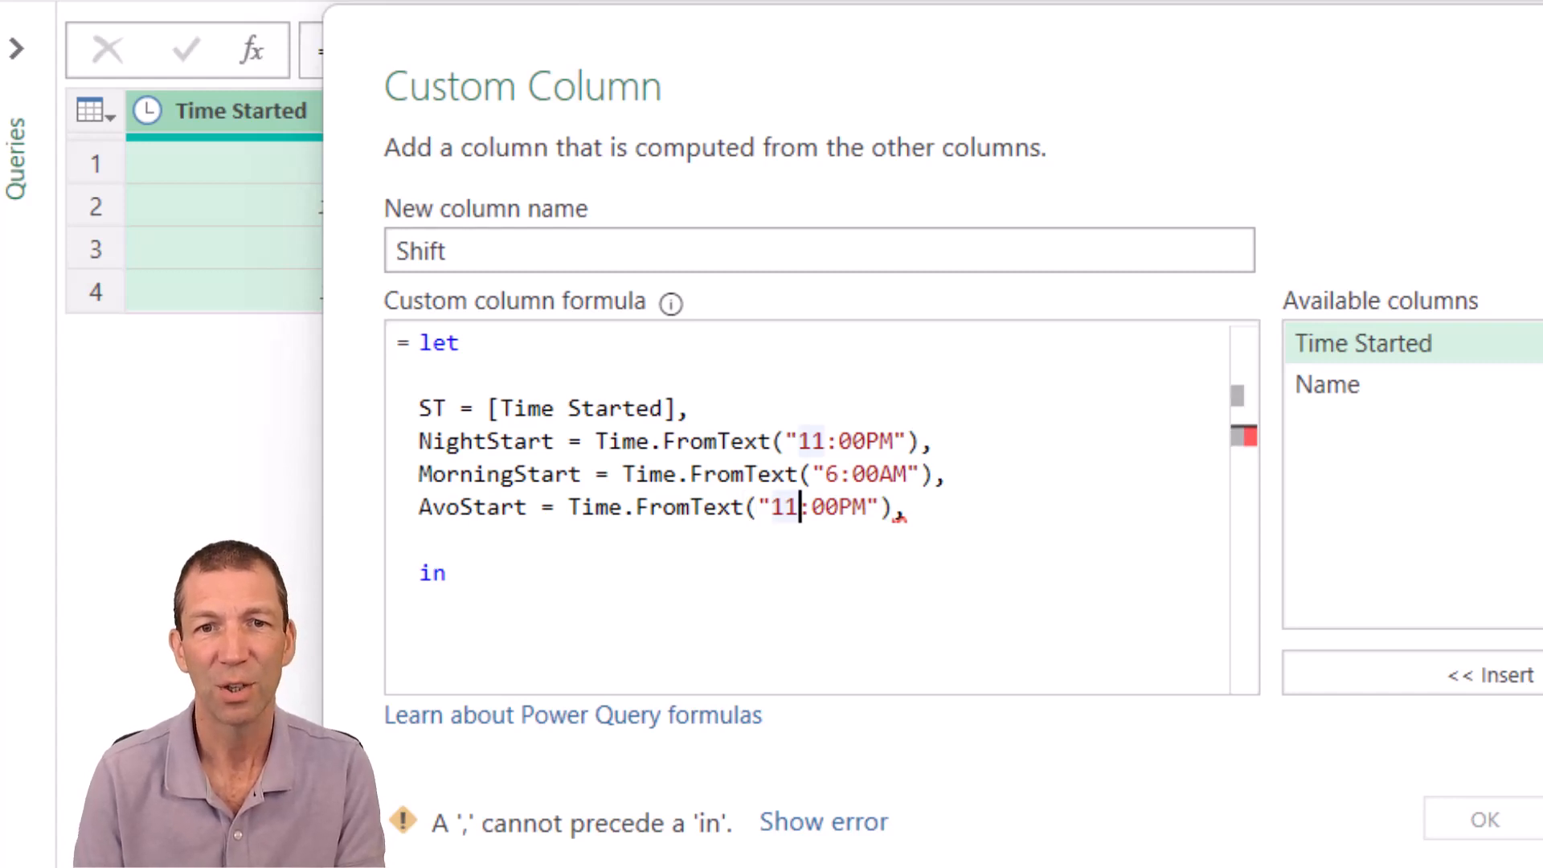
{"action": "key", "text": "BackSpace"}
{"action": "key", "text": "BackSpace"}
{"action": "type", "text": "3"}
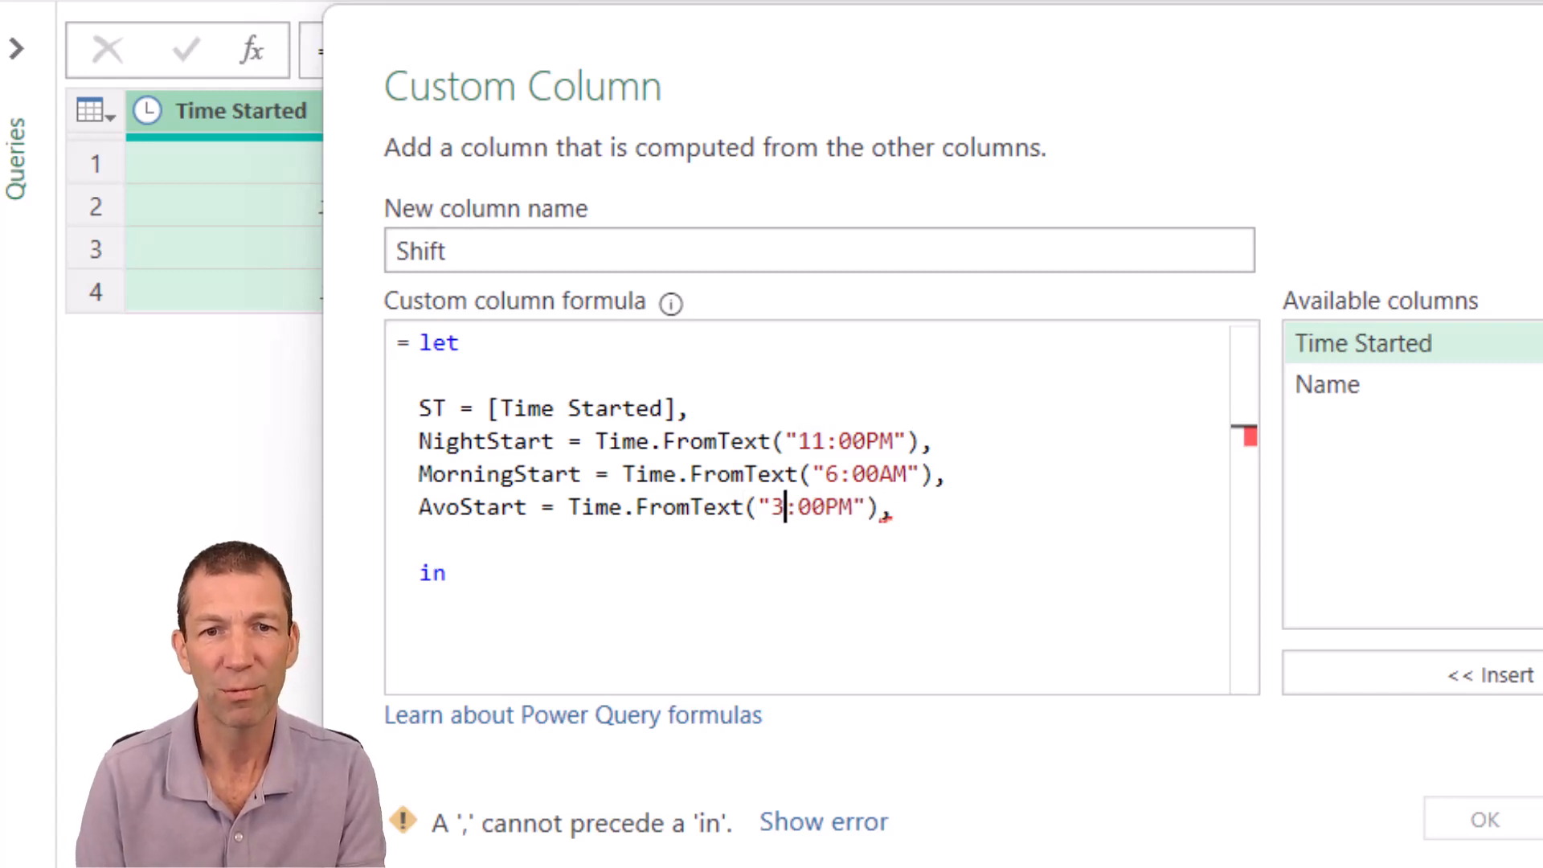
- Begin a Result = variable after a blank line below AvoStart, leaving extra blank lines under it
{"action": "key", "text": "Down"}
{"action": "key", "text": "Up"}
{"action": "key", "text": "End"}
{"action": "key", "text": "Return"}
{"action": "key", "text": "Return"}
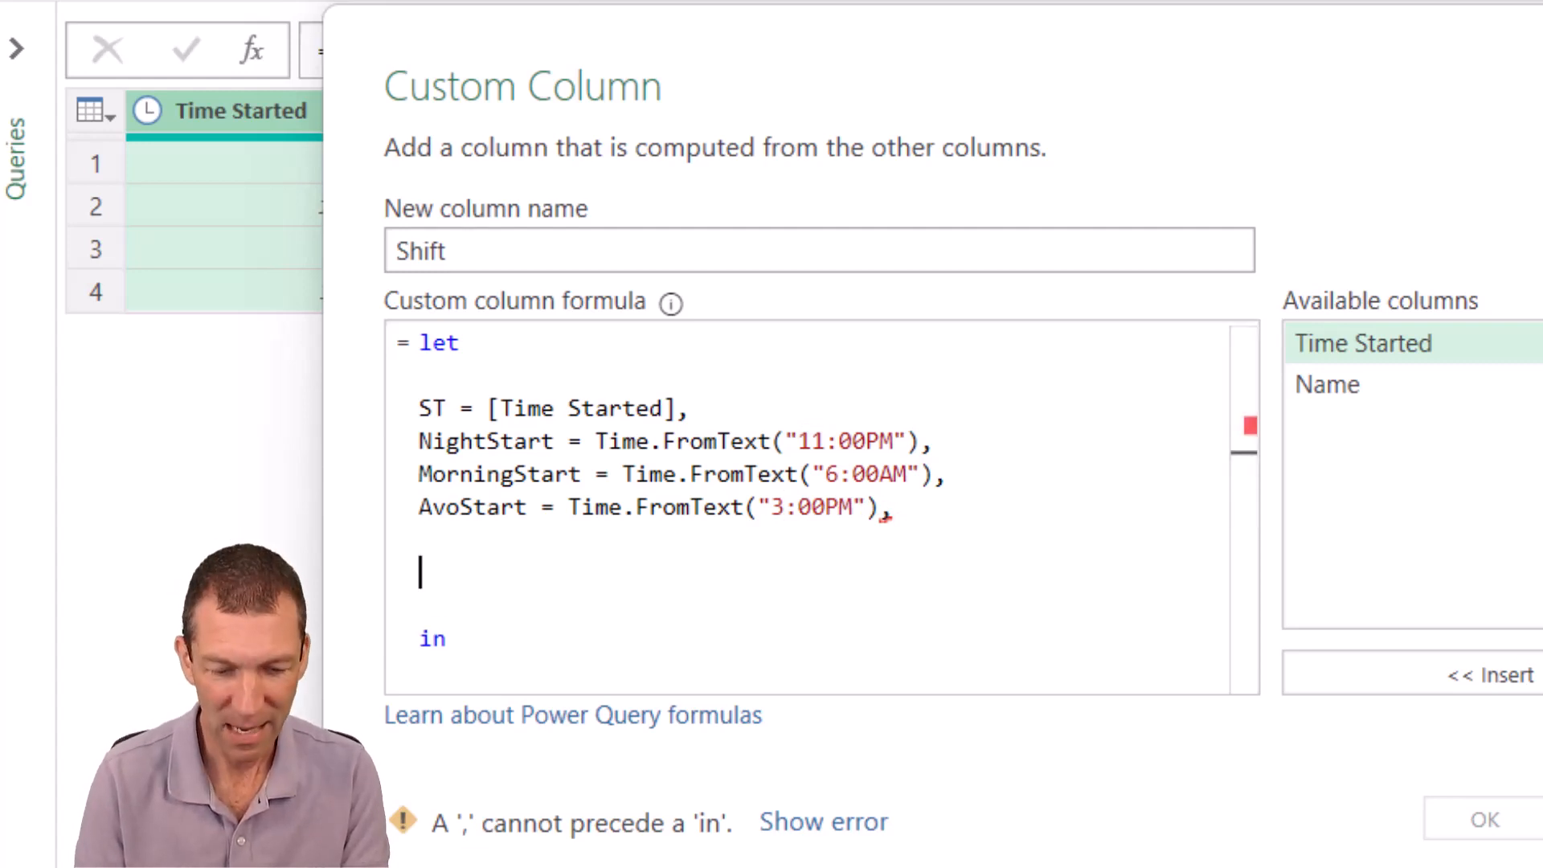
{"action": "type", "text": "Result"}
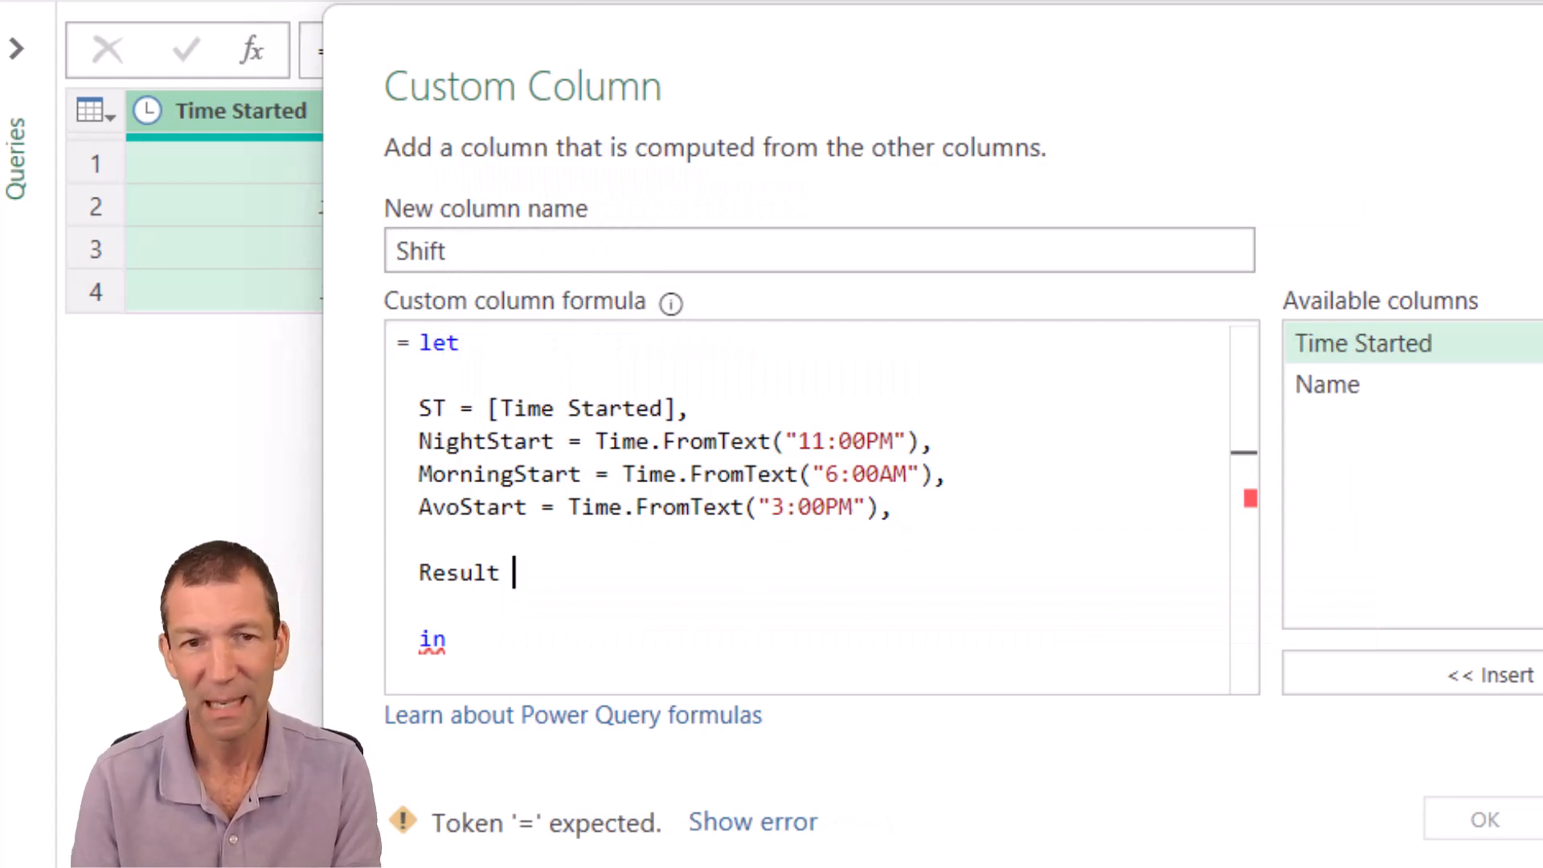
{"action": "type", "text": " ="}
{"action": "key", "text": "Return"}
{"action": "key", "text": "Return"}
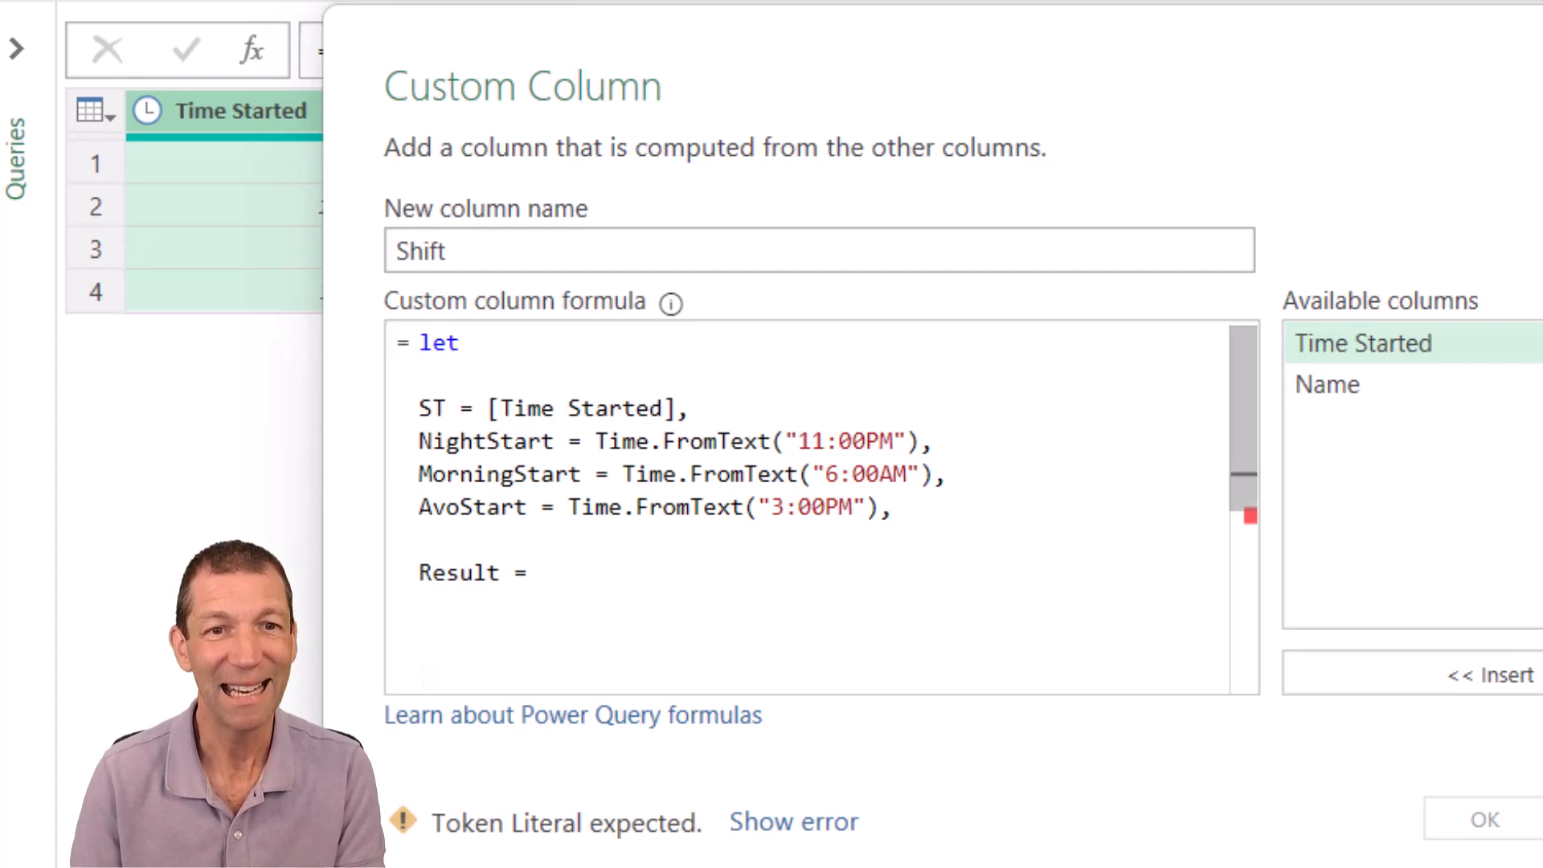
- Return Result by entering it on a new line below the in keyword
{"action": "scroll", "coordinate": [803, 506], "scroll_direction": "down", "scroll_amount": 2}
{"action": "left_click", "coordinate": [515, 504]}
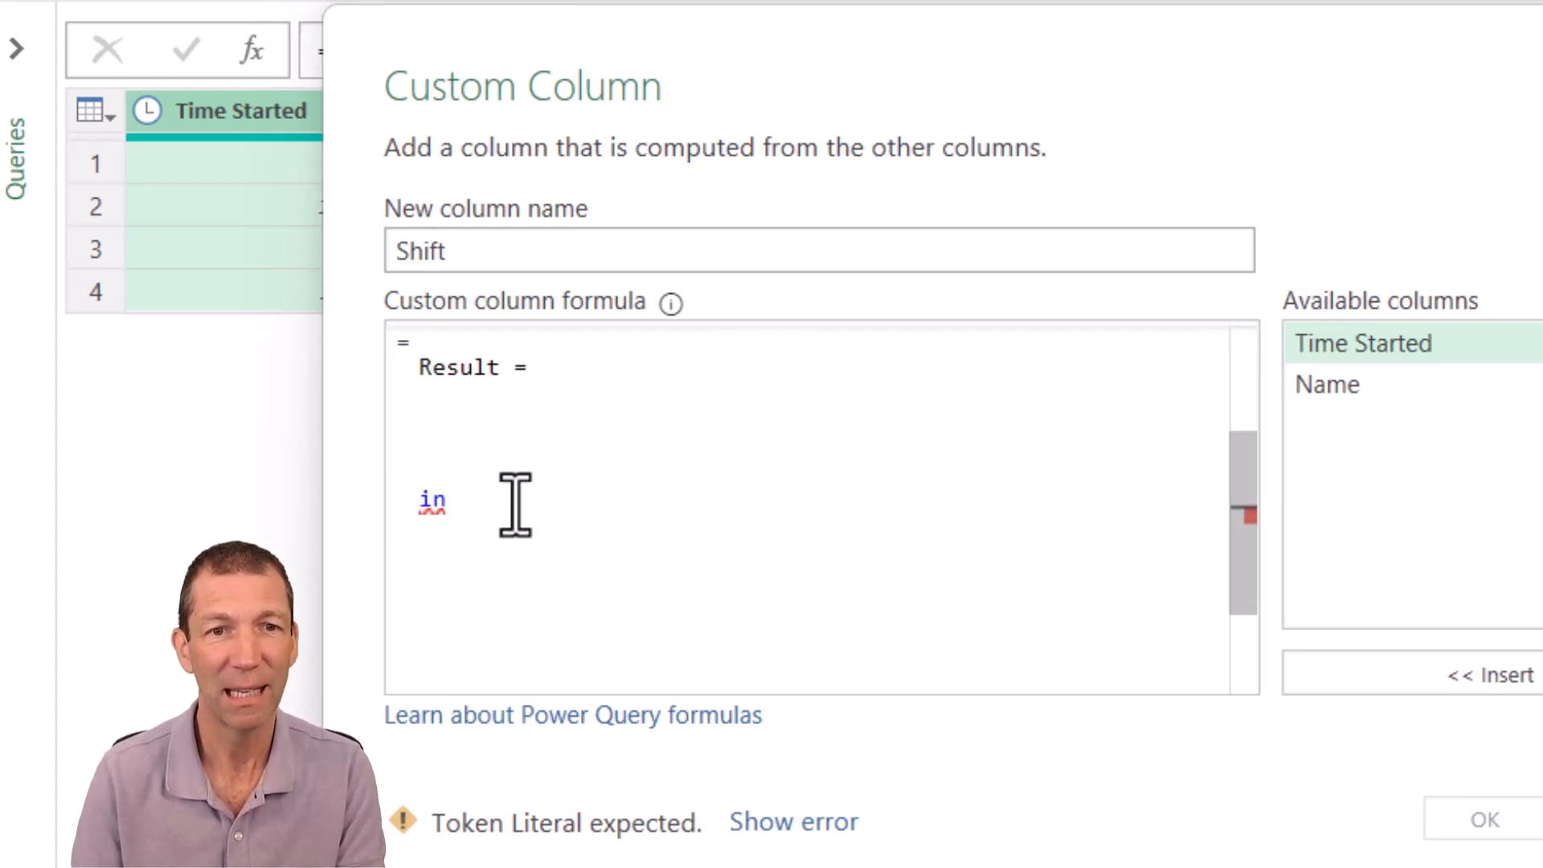
{"action": "key", "text": "Return"}
{"action": "type", "text": "Result"}
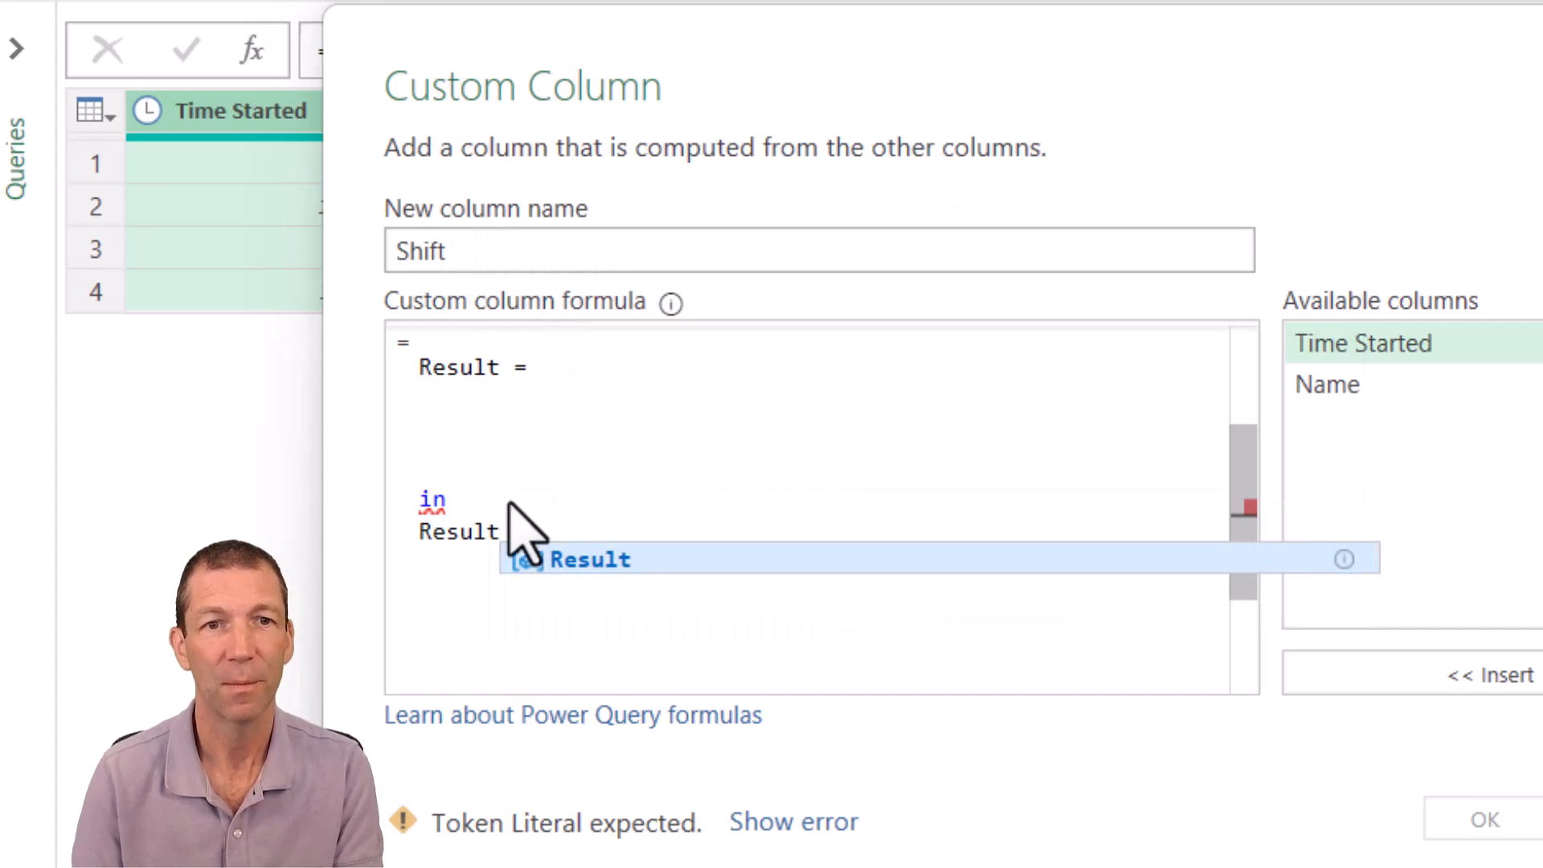
- Give the Result variable the placeholder value 1 and confirm the Shift custom column
{"action": "left_click", "coordinate": [626, 366]}
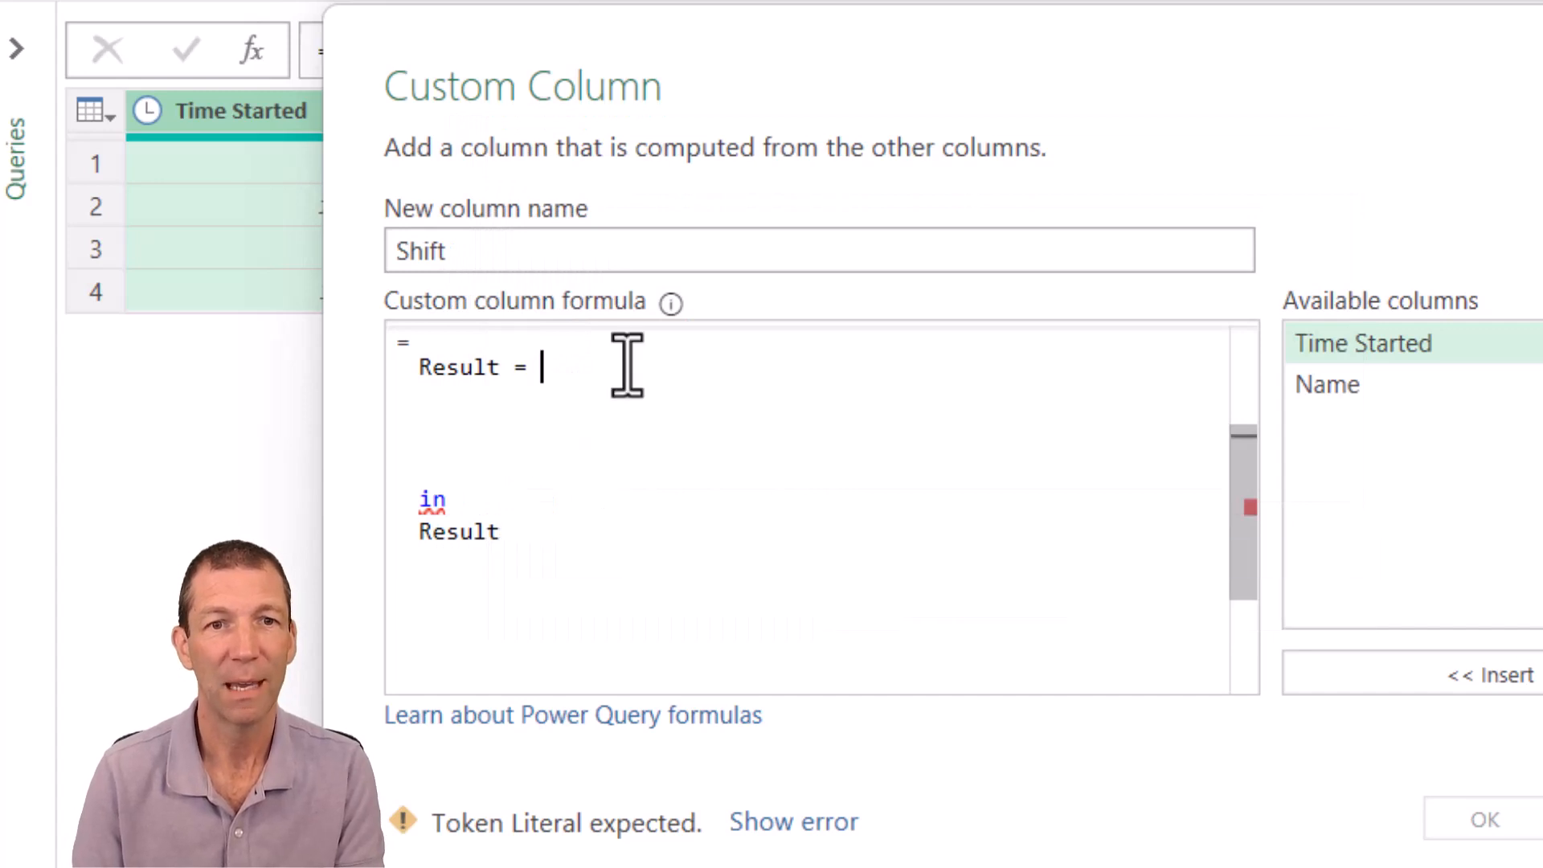
{"action": "type", "text": "1"}
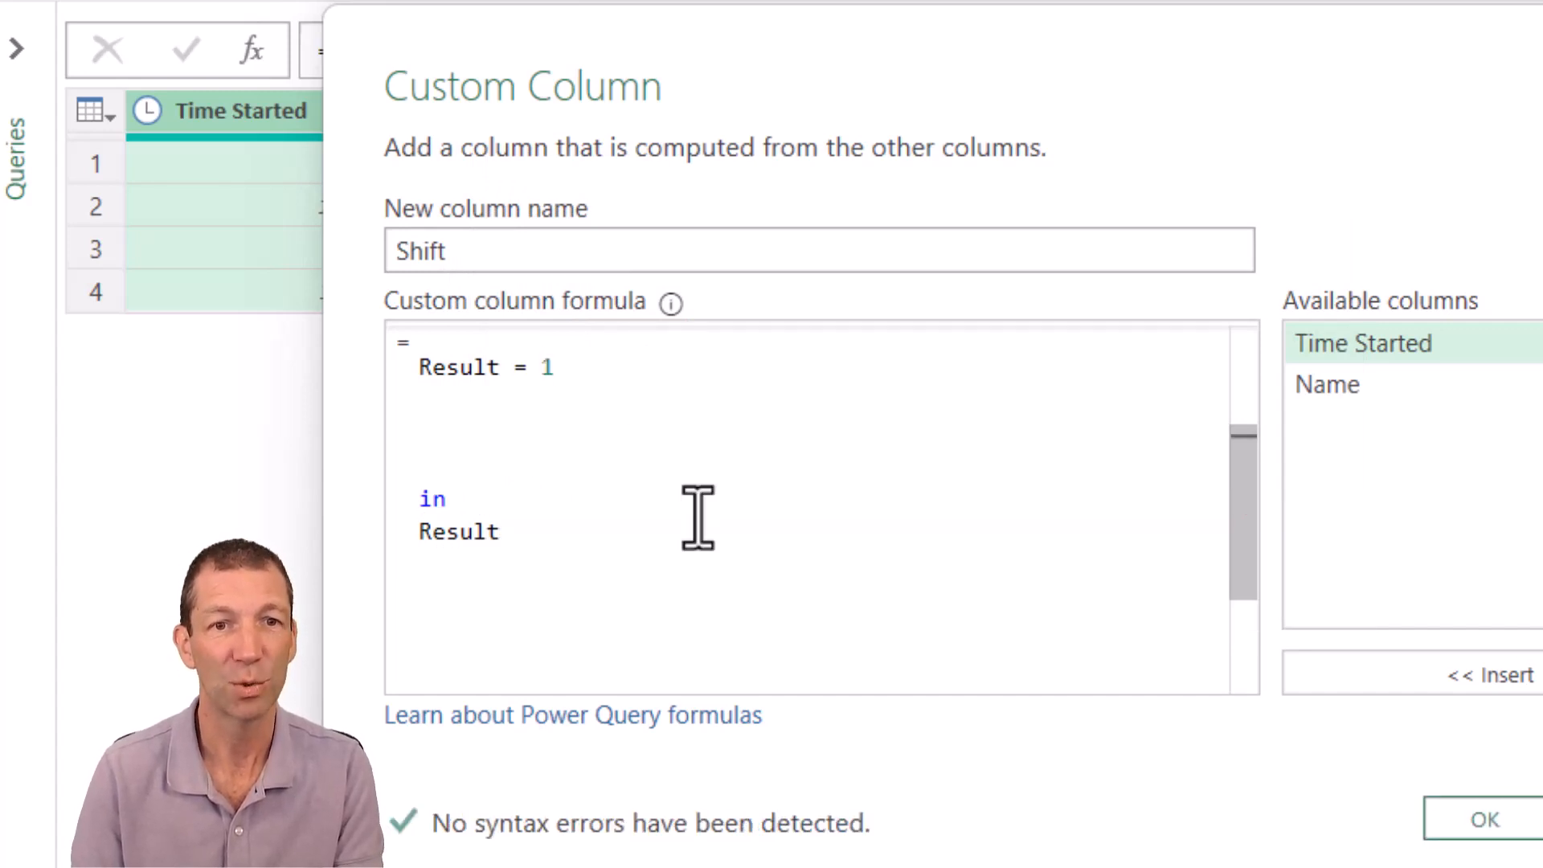
{"action": "scroll", "coordinate": [712, 548], "scroll_direction": "up", "scroll_amount": 2}
{"action": "scroll", "coordinate": [712, 548], "scroll_direction": "up", "scroll_amount": 1}
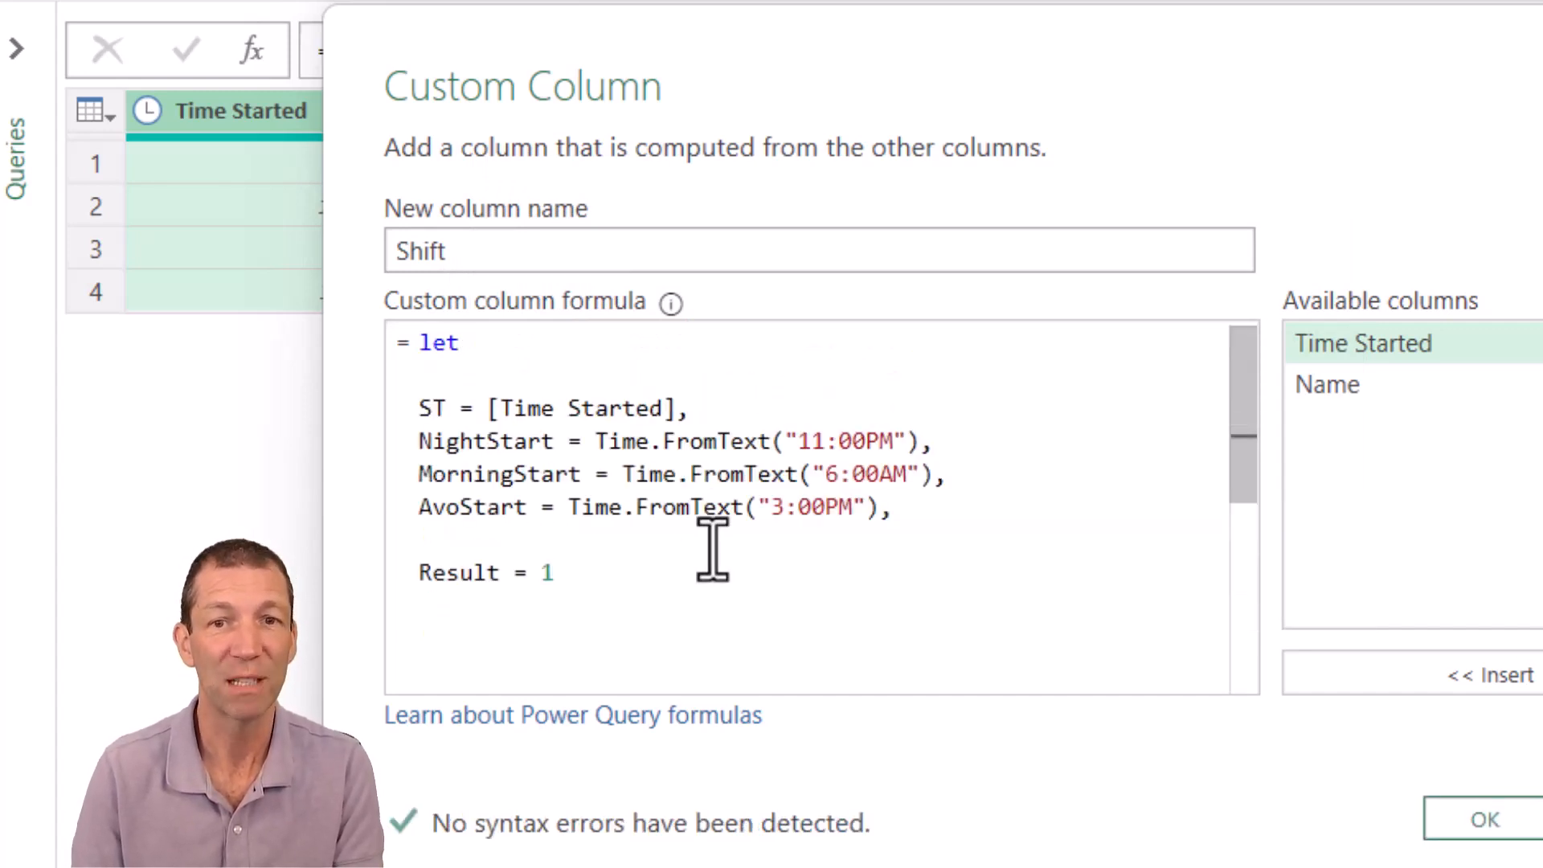
{"action": "left_click", "coordinate": [1485, 819]}
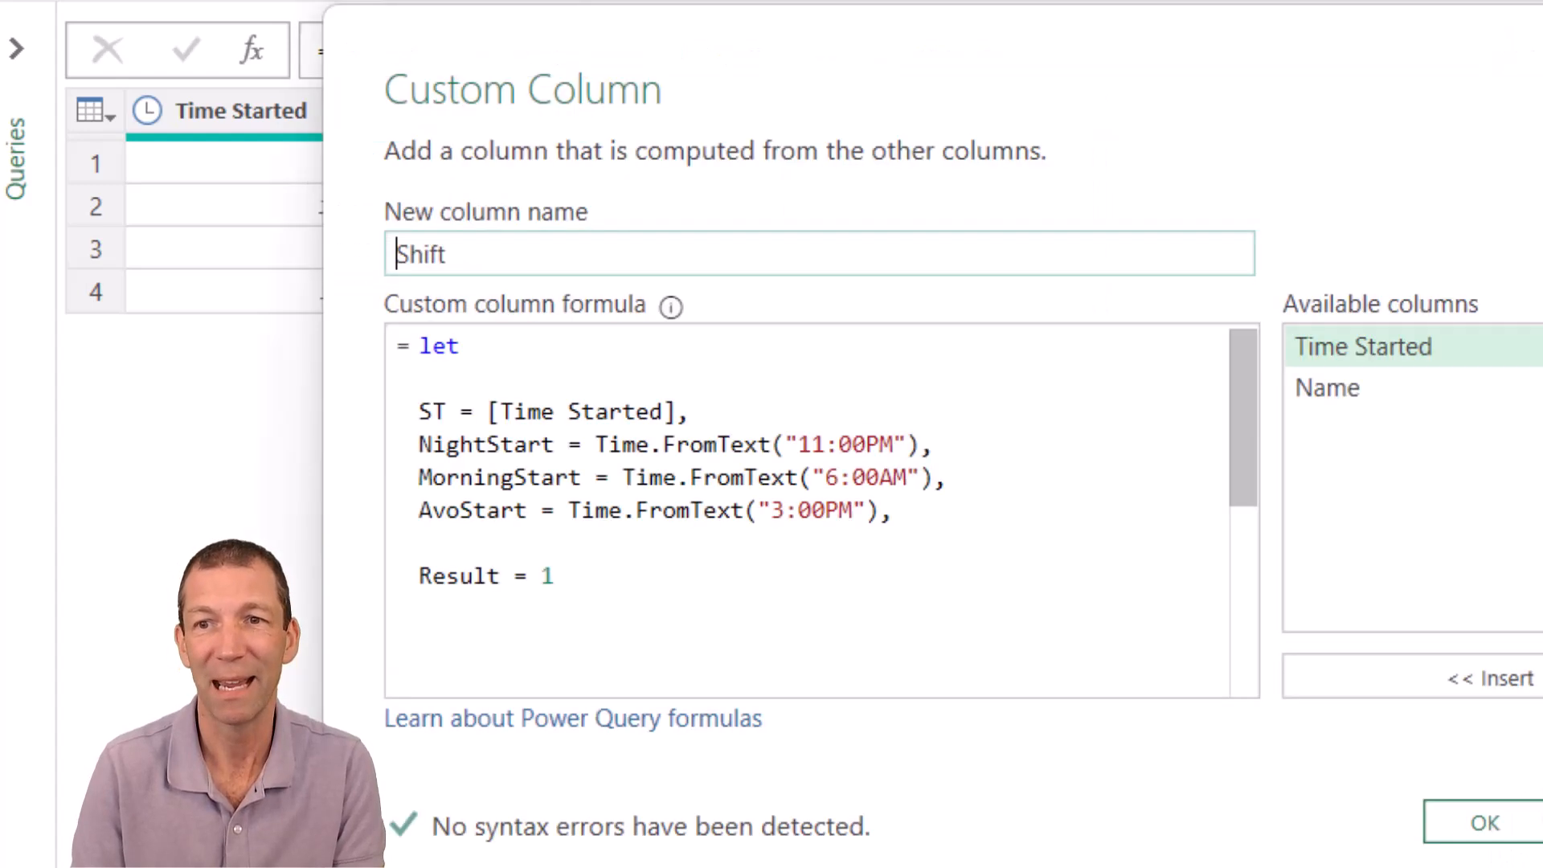
- Begin an if condition testing ST >= NightStart on a new line below the Result variable
{"action": "left_click", "coordinate": [475, 633]}
{"action": "scroll", "coordinate": [476, 633], "scroll_direction": "down", "scroll_amount": 1}
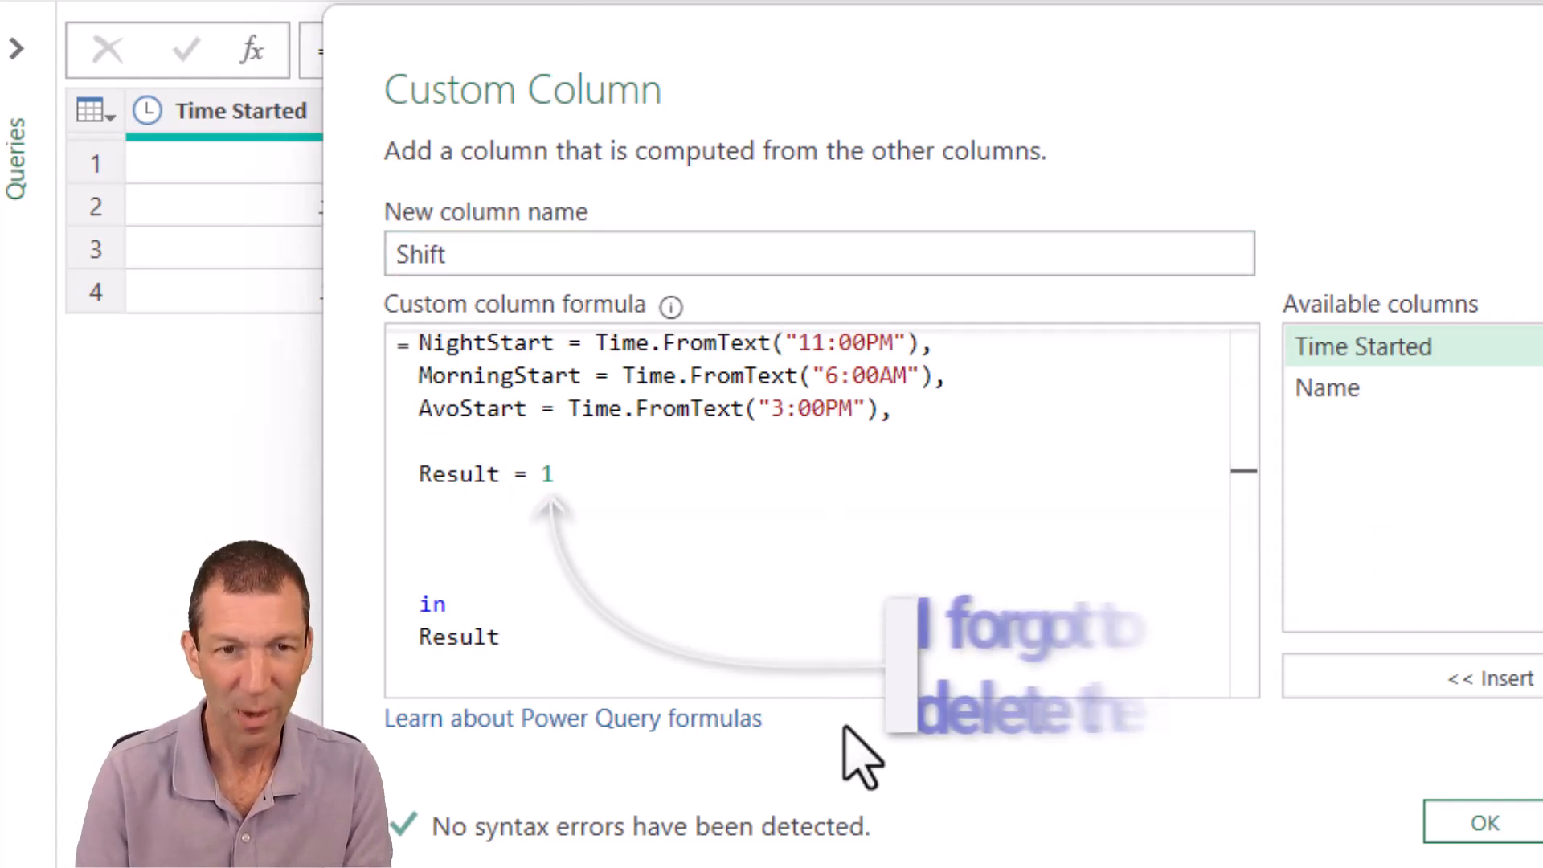
{"action": "type", "text": "if "}
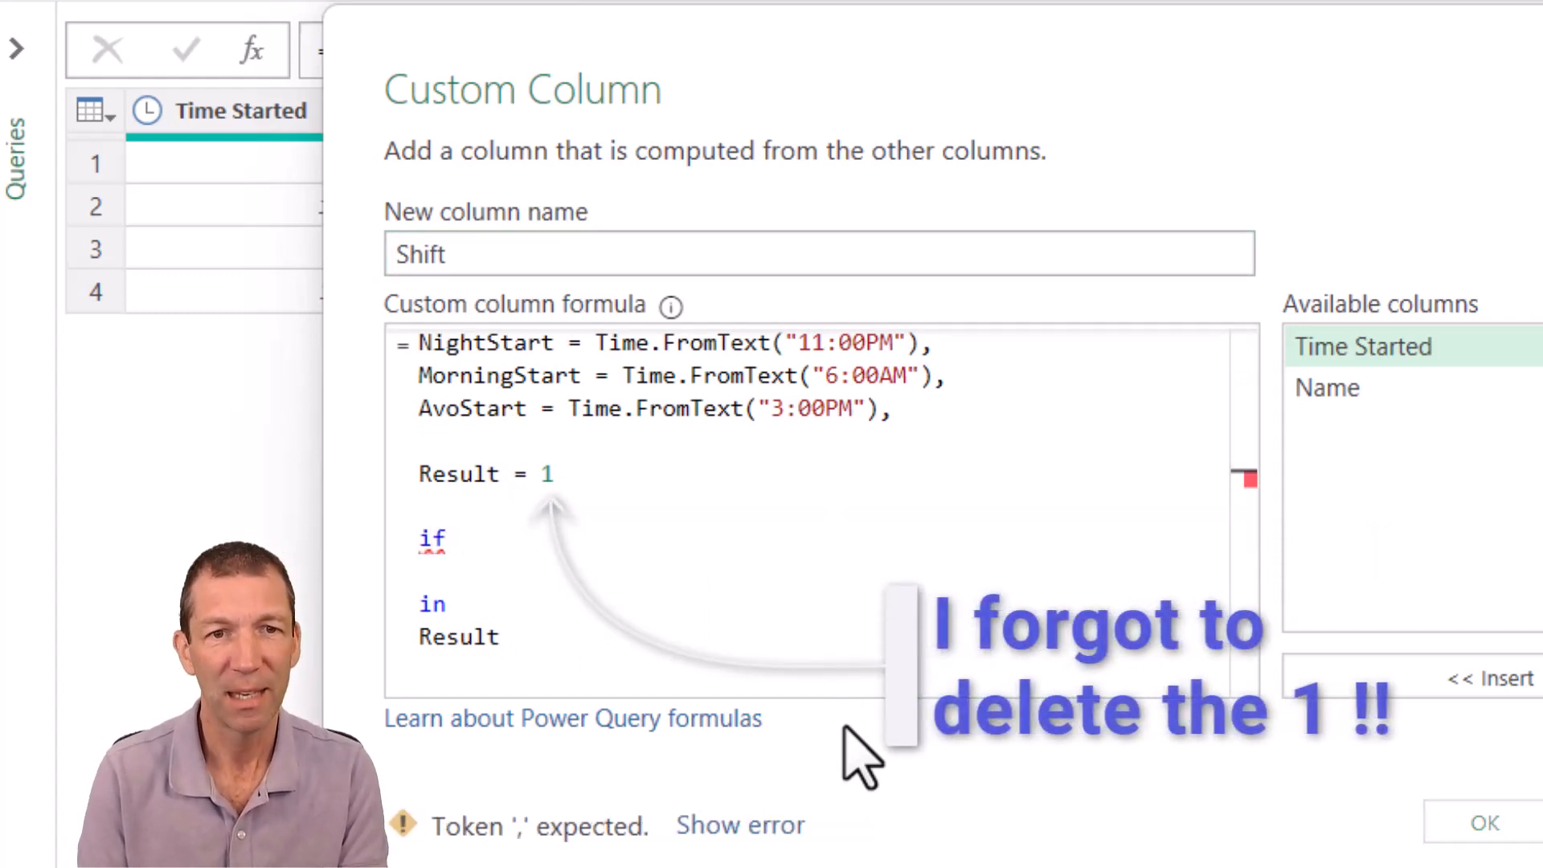
{"action": "type", "text": "ST"}
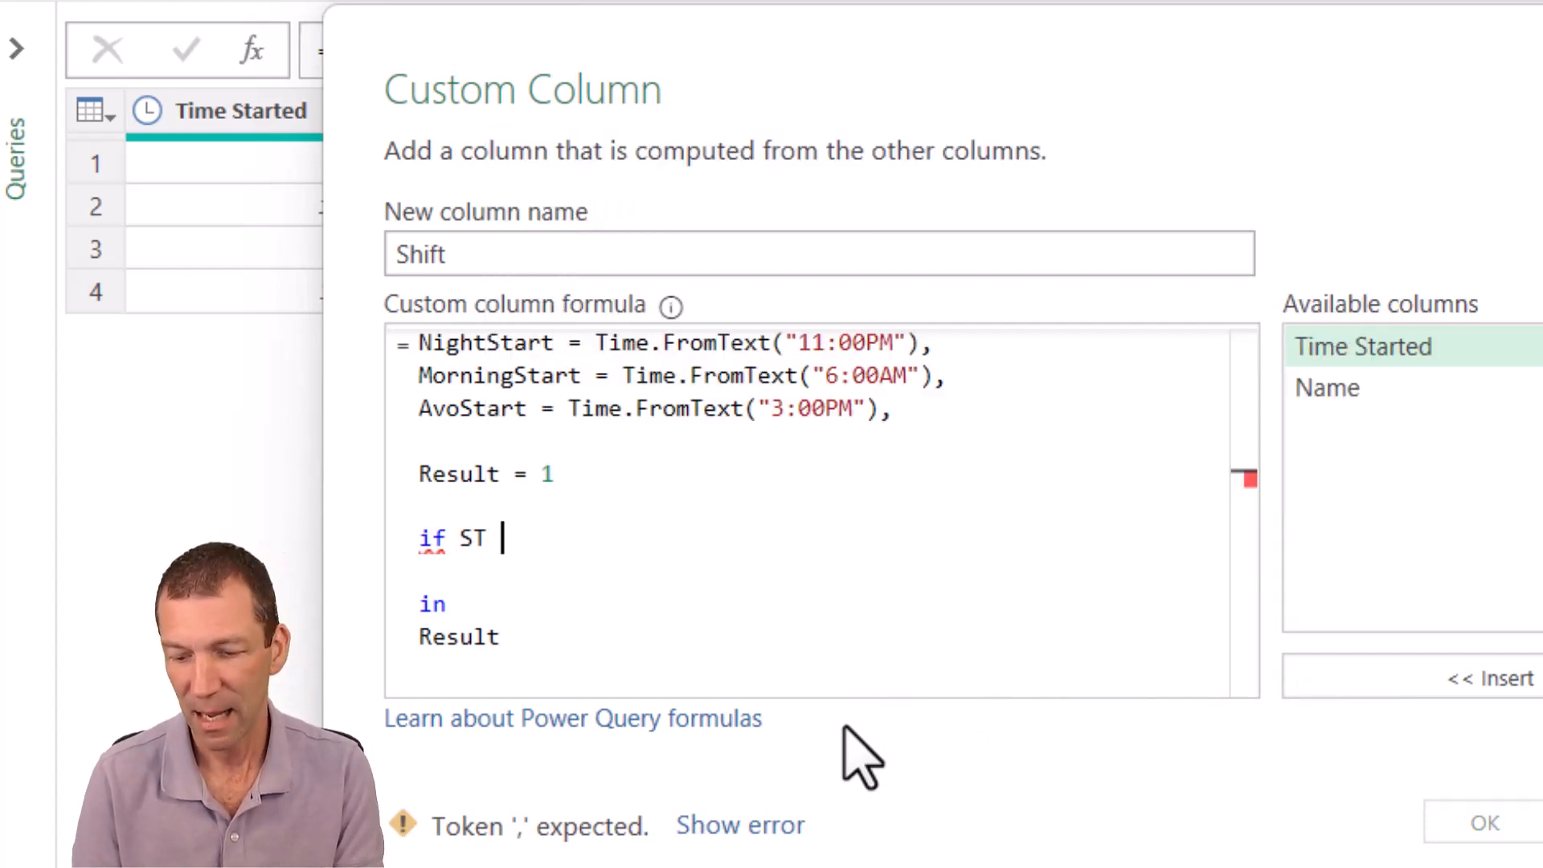
{"action": "type", "text": " >"}
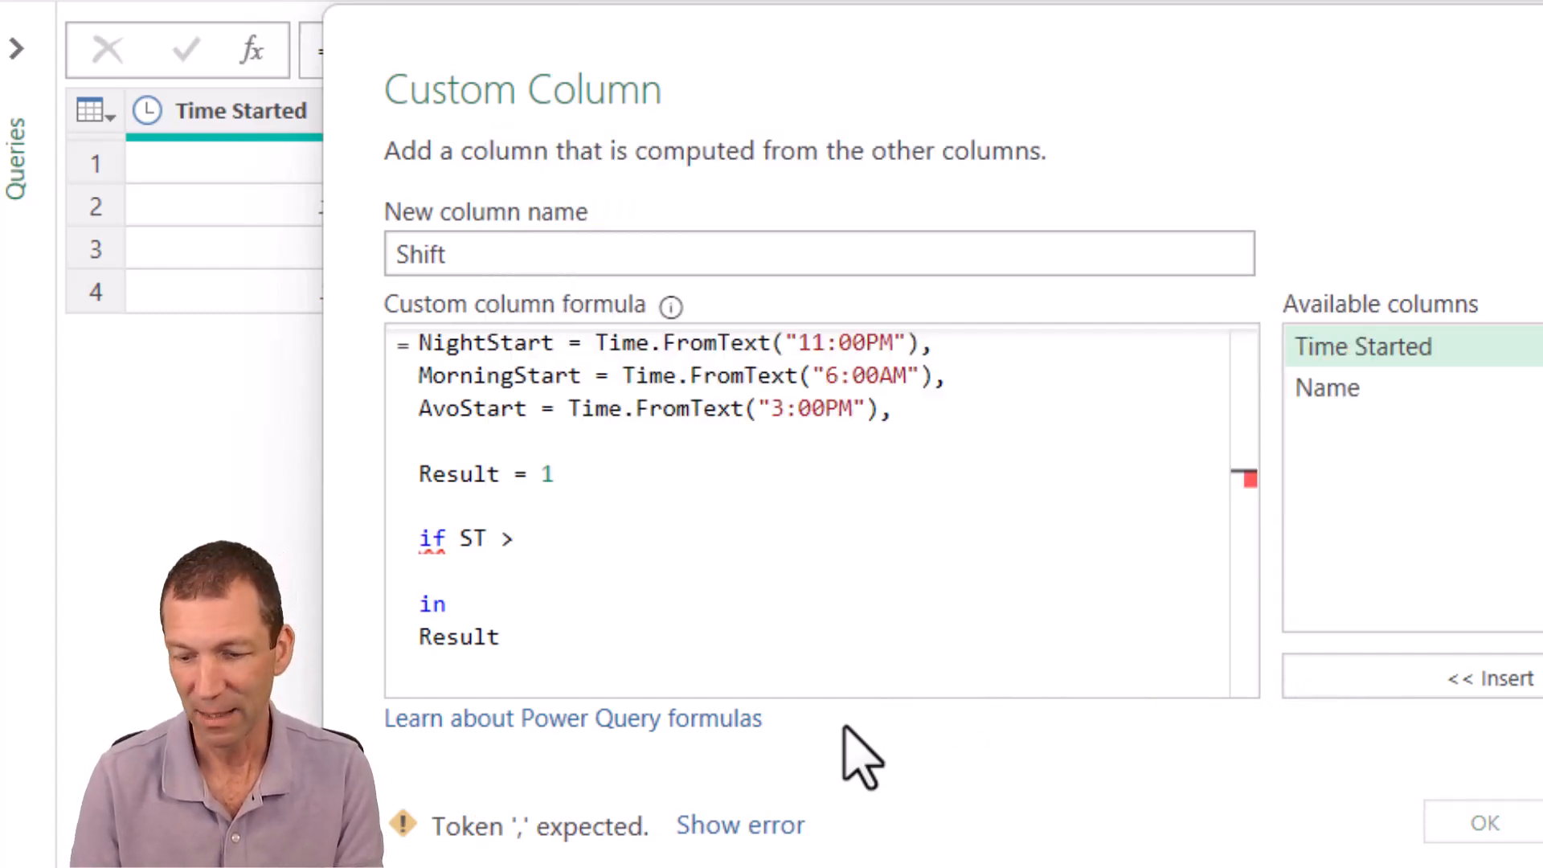
{"action": "type", "text": "= "}
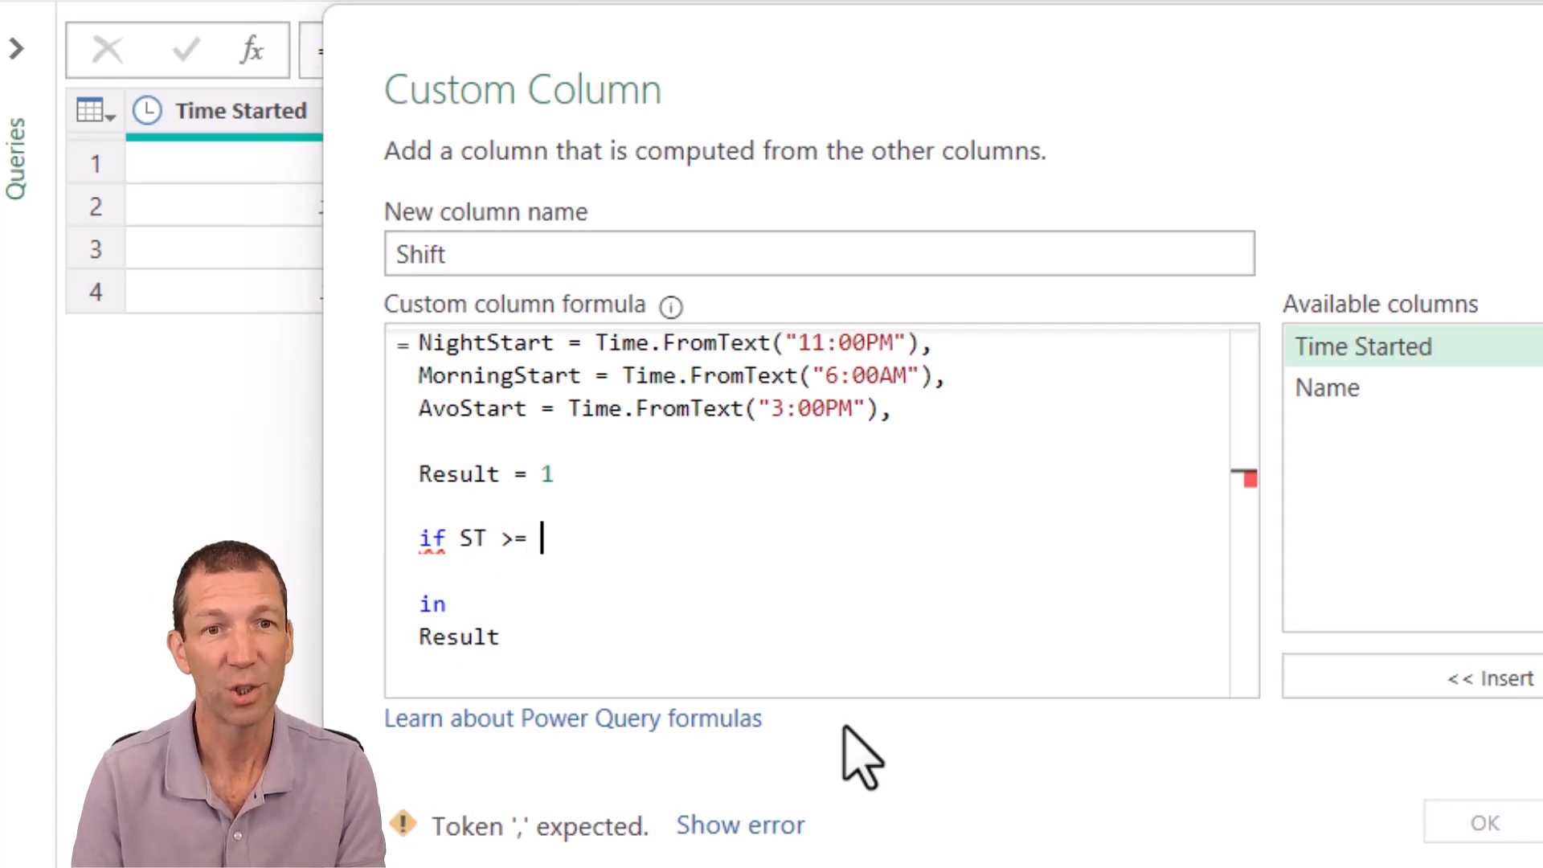
{"action": "type", "text": "Nig"}
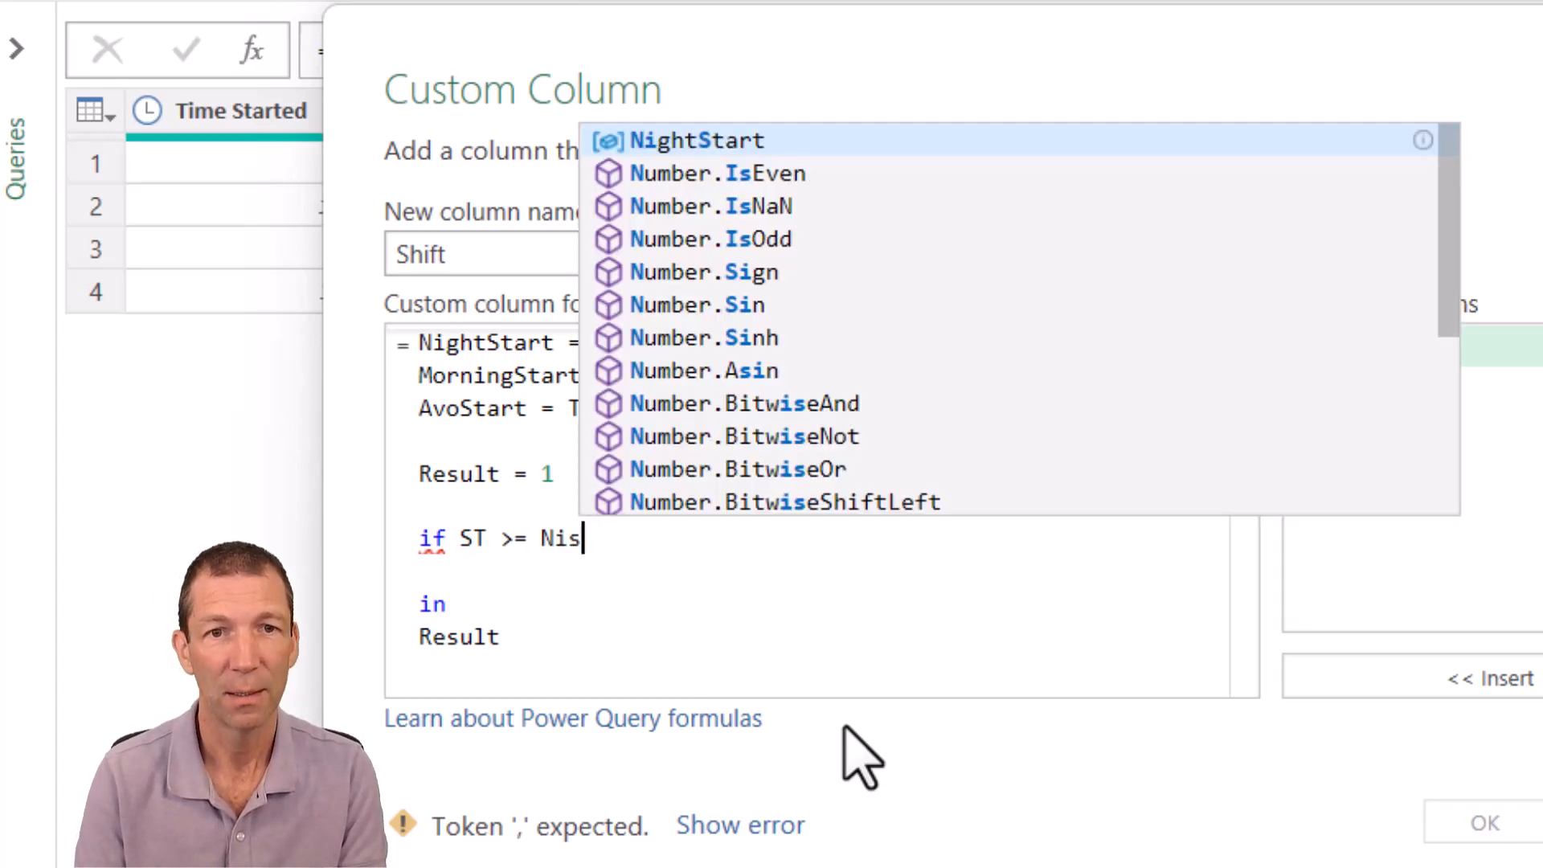
{"action": "key", "text": "Tab"}
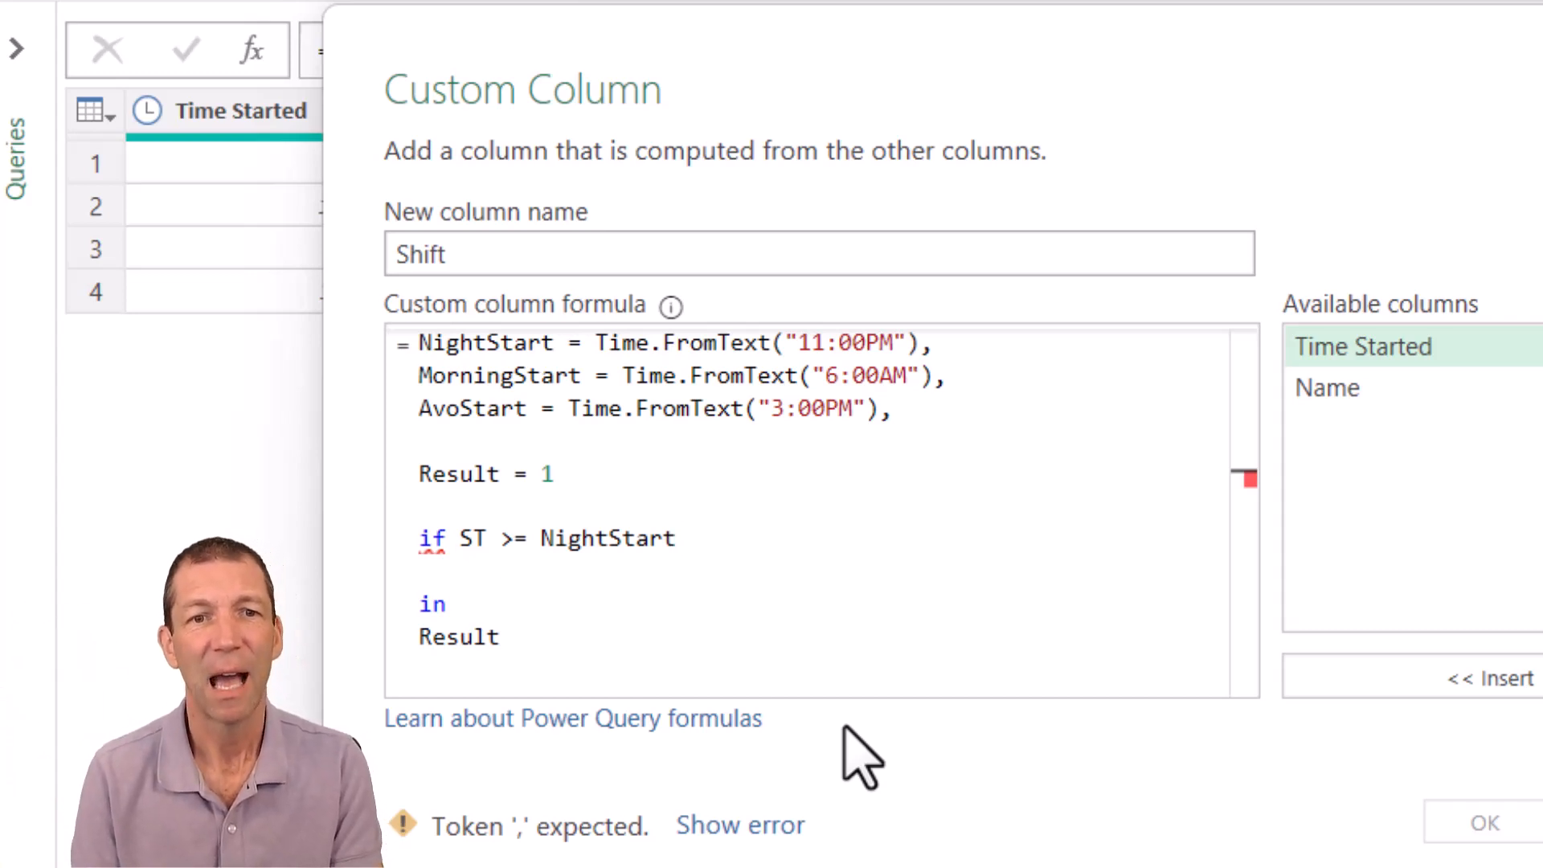
- Extend the if condition with or ST < MorningStart and make it return "Night"
{"action": "type", "text": "or "}
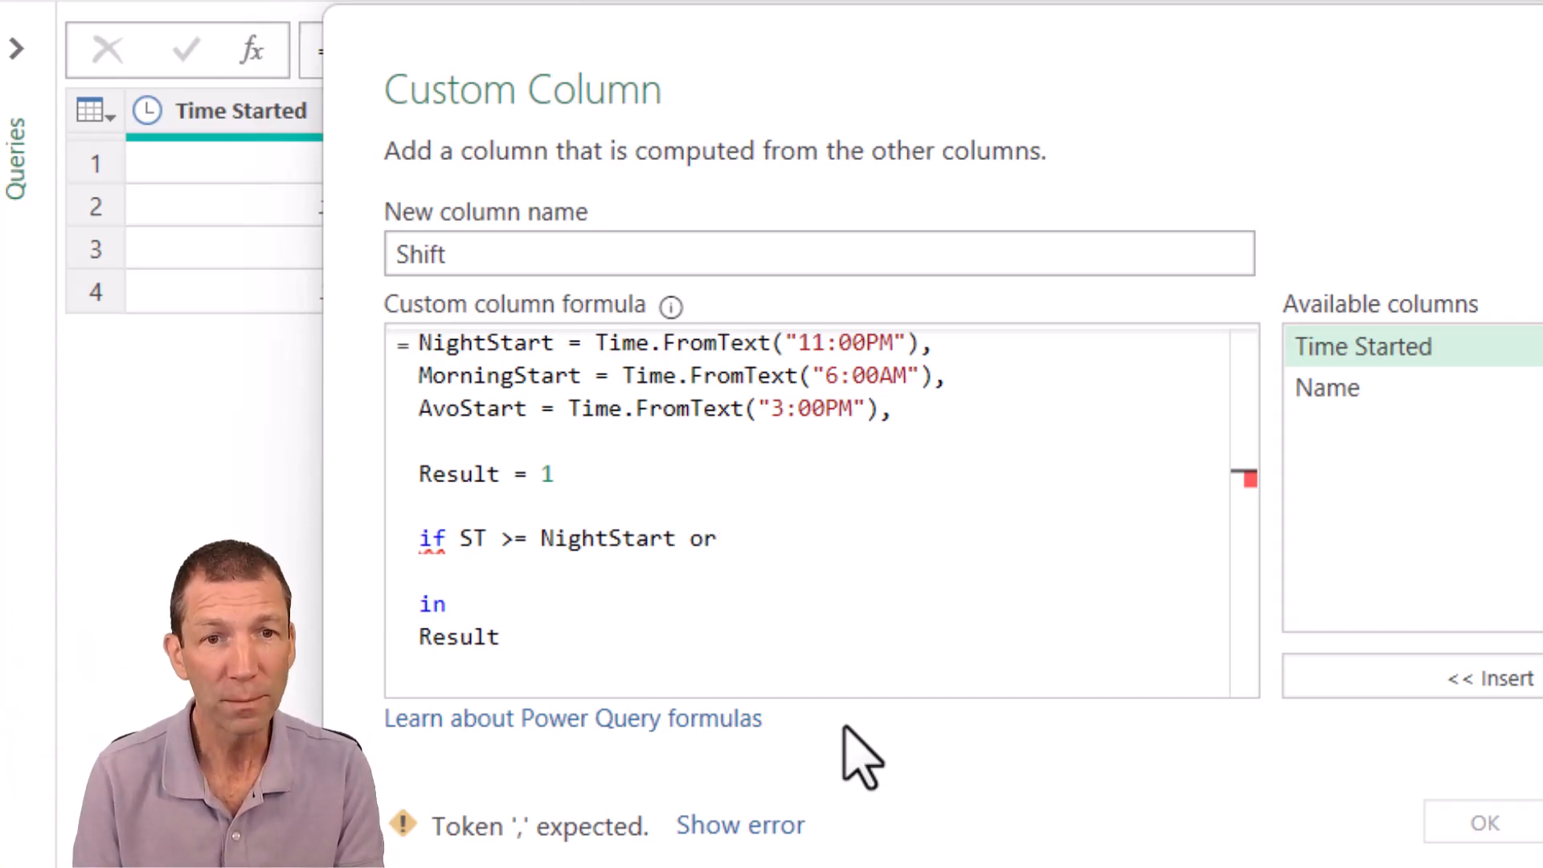
{"action": "type", "text": "ST <"}
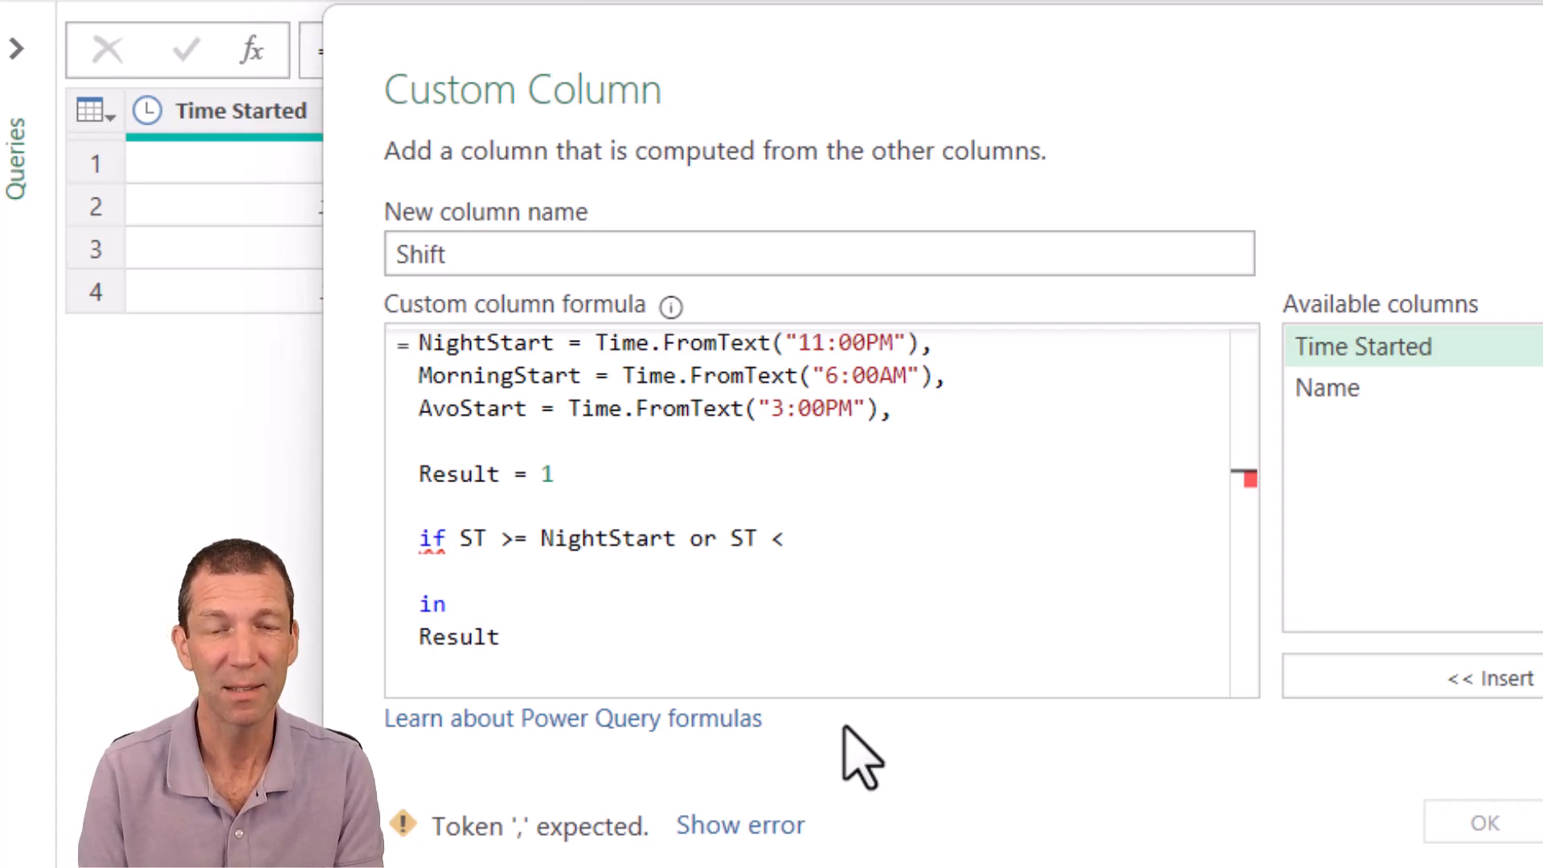
{"action": "type", "text": " mor"}
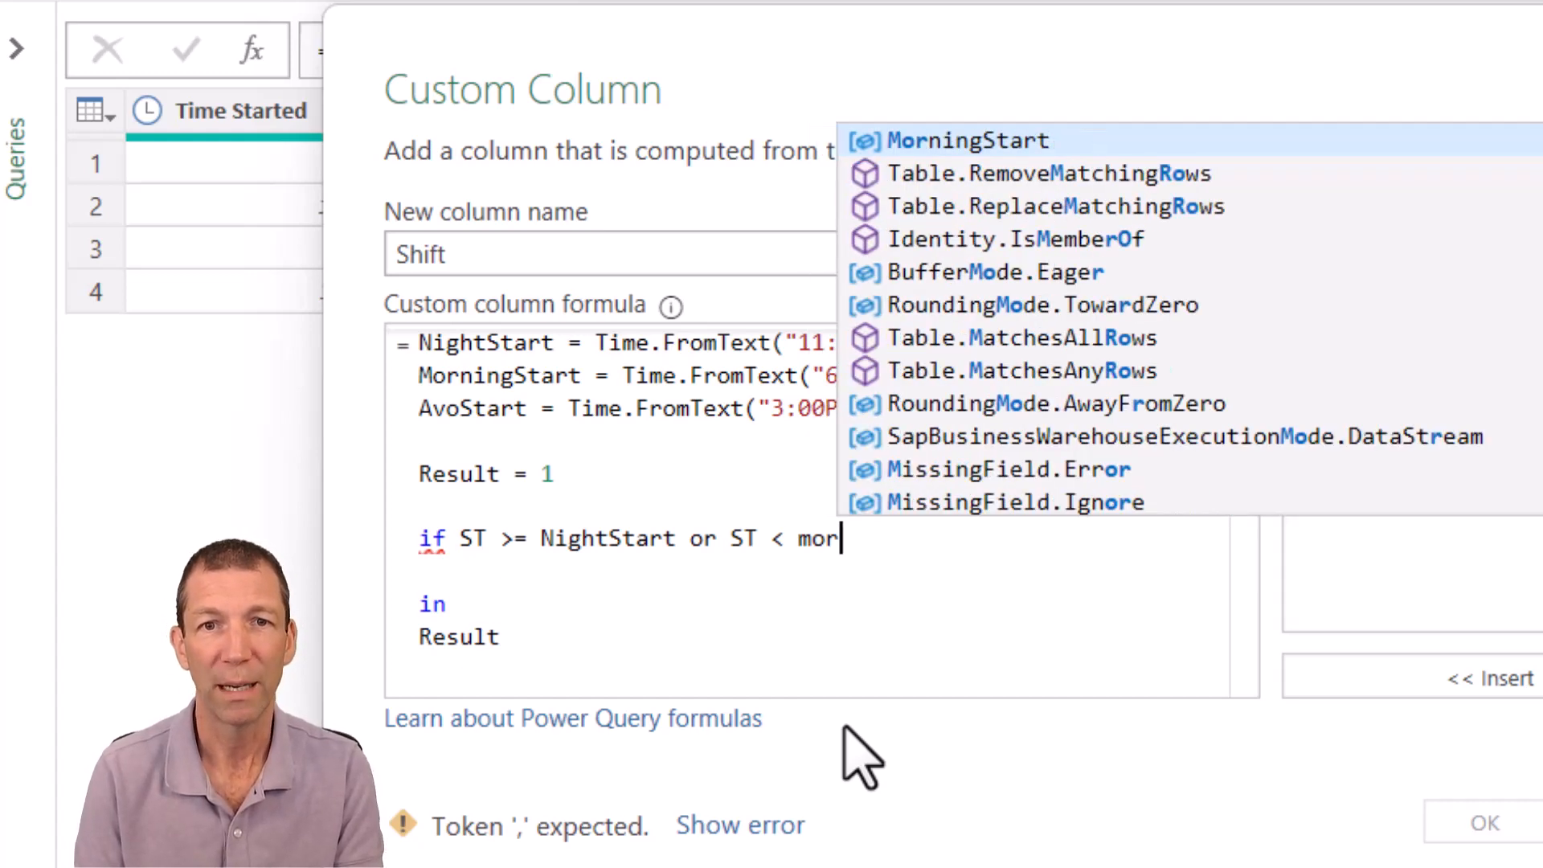
{"action": "key", "text": "Tab"}
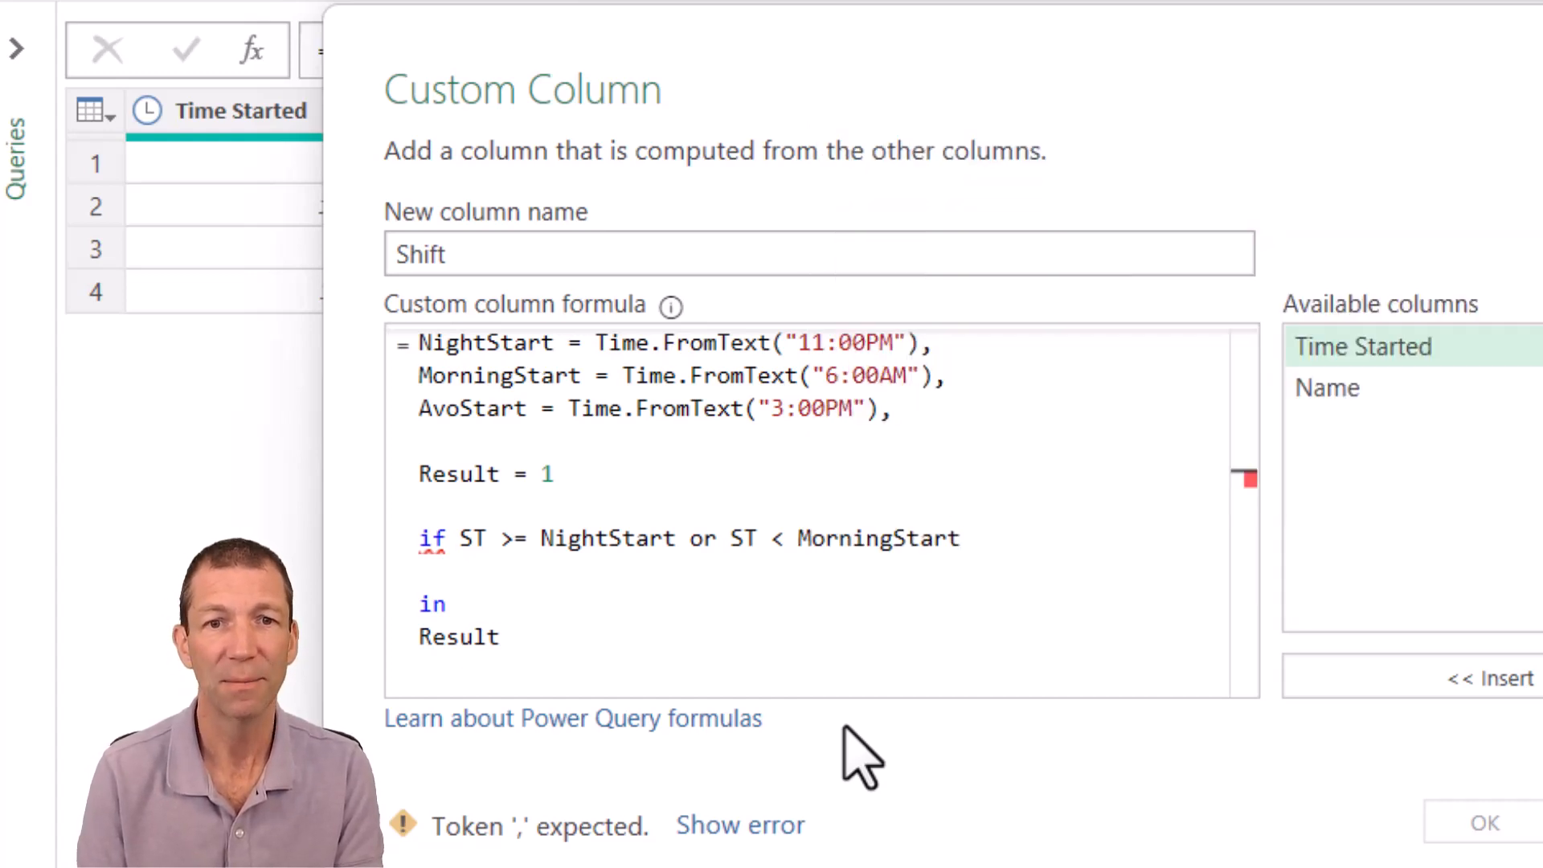
{"action": "type", "text": "then "}
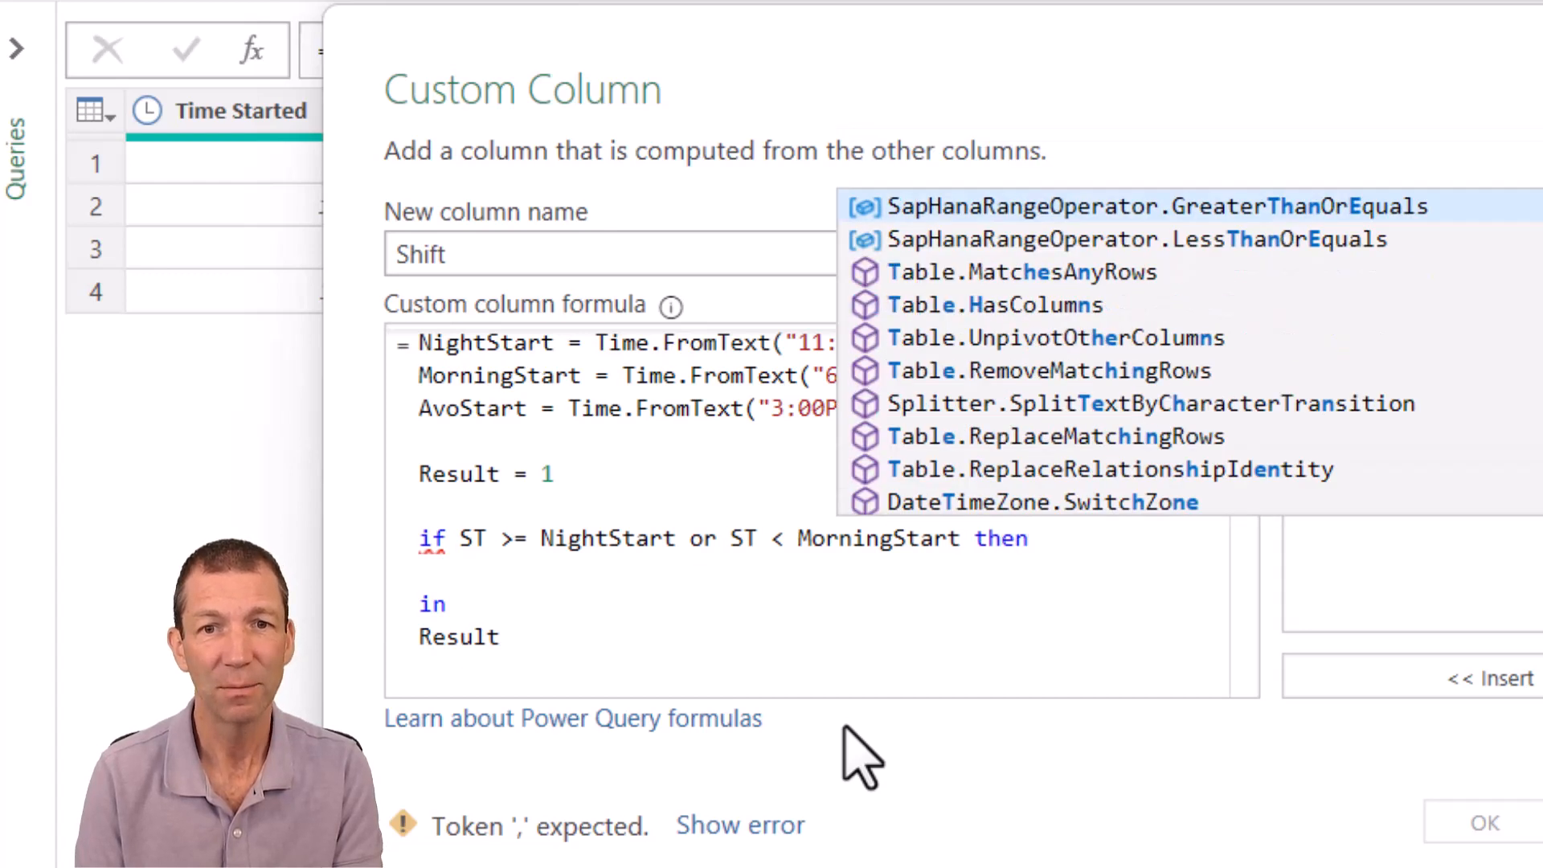
{"action": "type", "text": "\"Nig"}
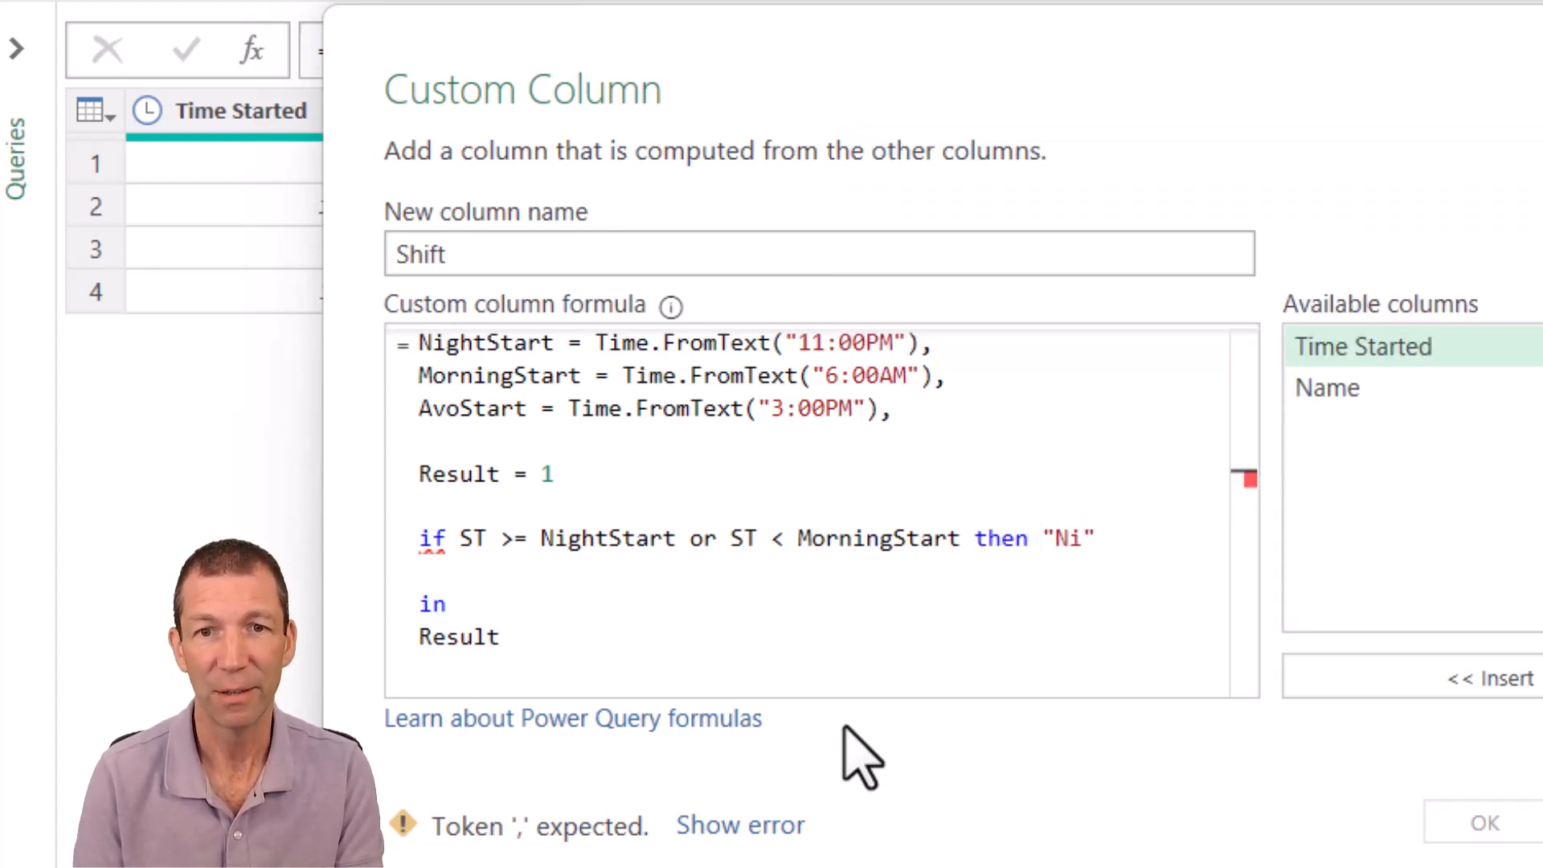
{"action": "type", "text": "ht\""}
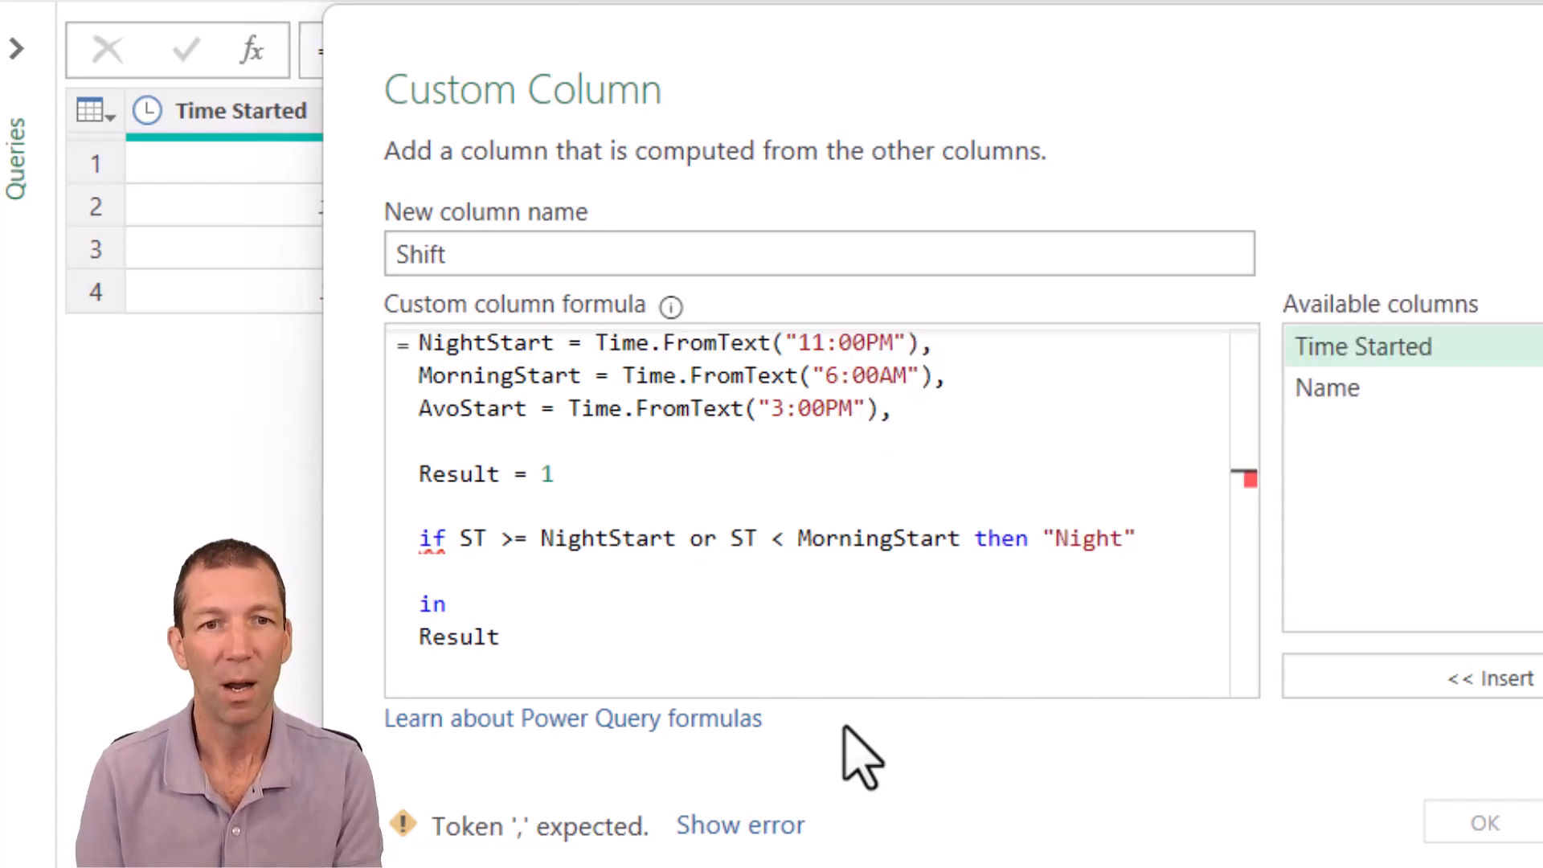
- Add an else line below the Night condition, followed by a nested if testing ST < AvoStart
{"action": "key", "text": "Return"}
{"action": "type", "text": "else"}
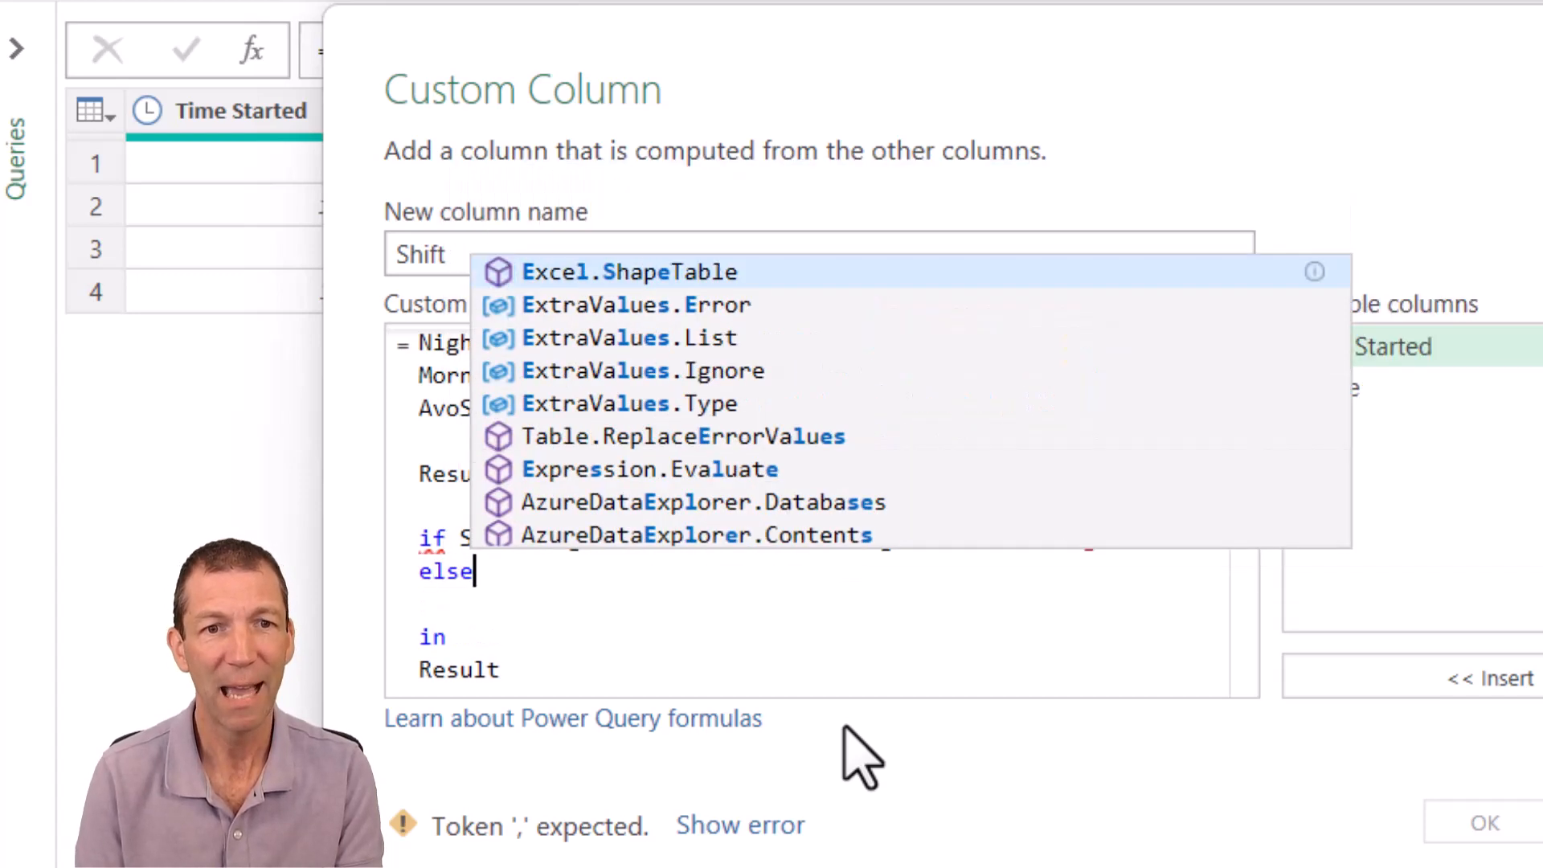
{"action": "key", "text": "Return"}
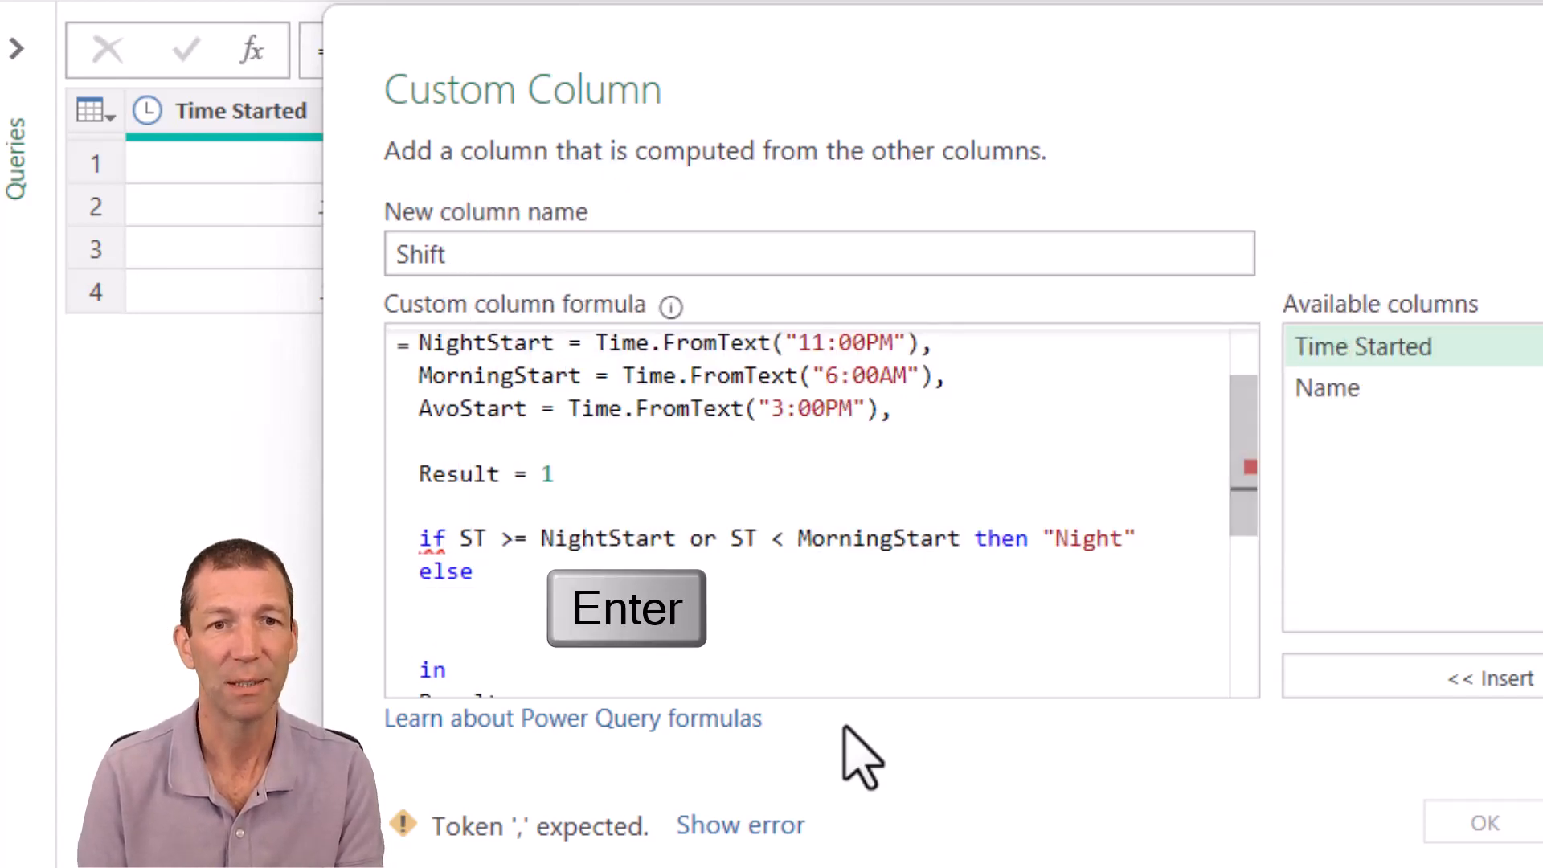
{"action": "type", "text": "if ST"}
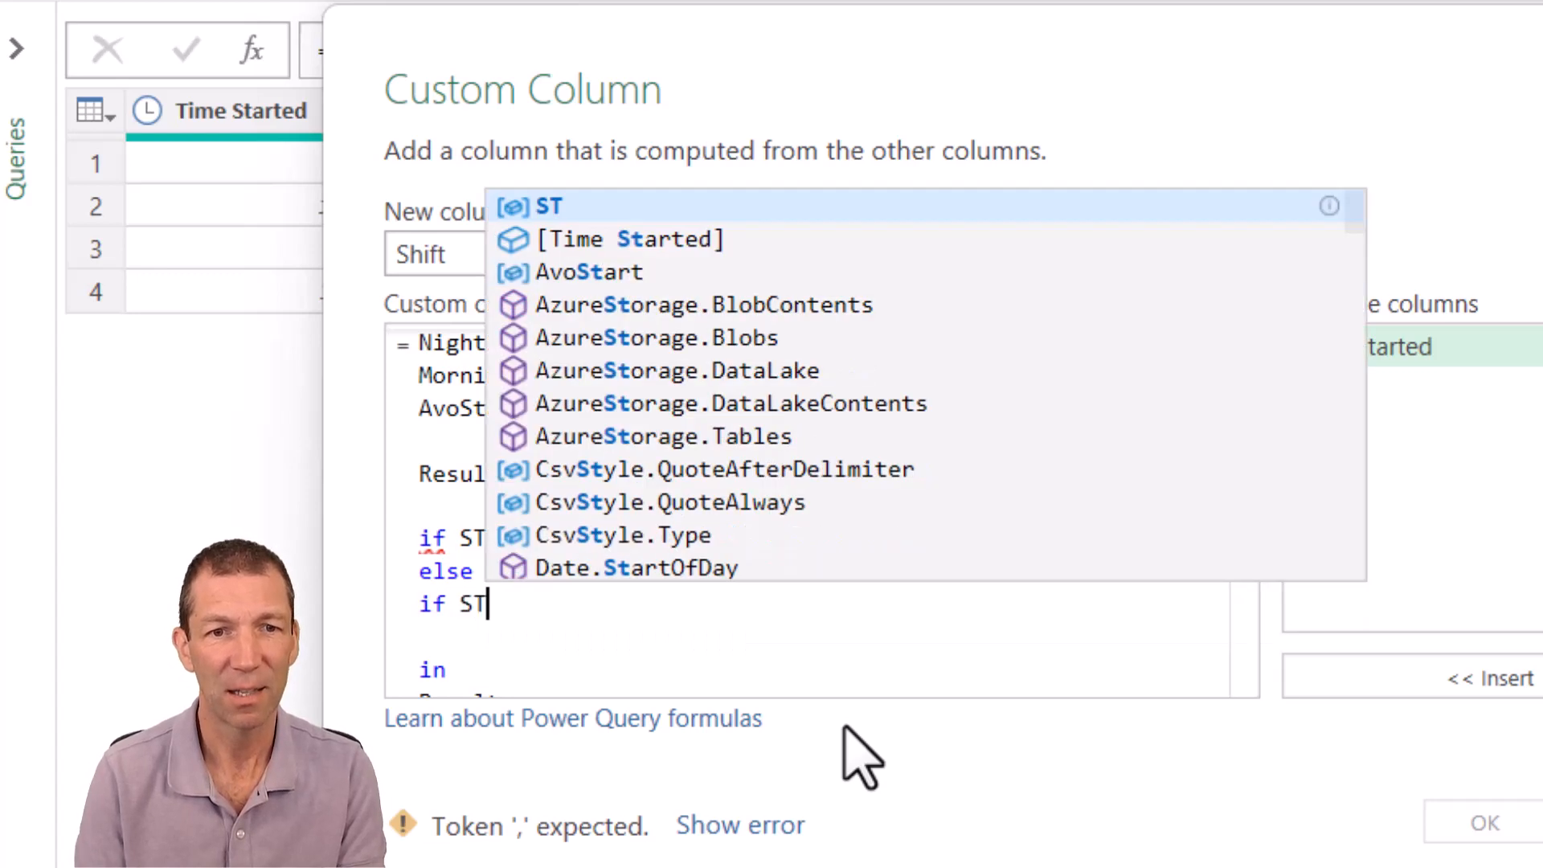
{"action": "type", "text": " < "}
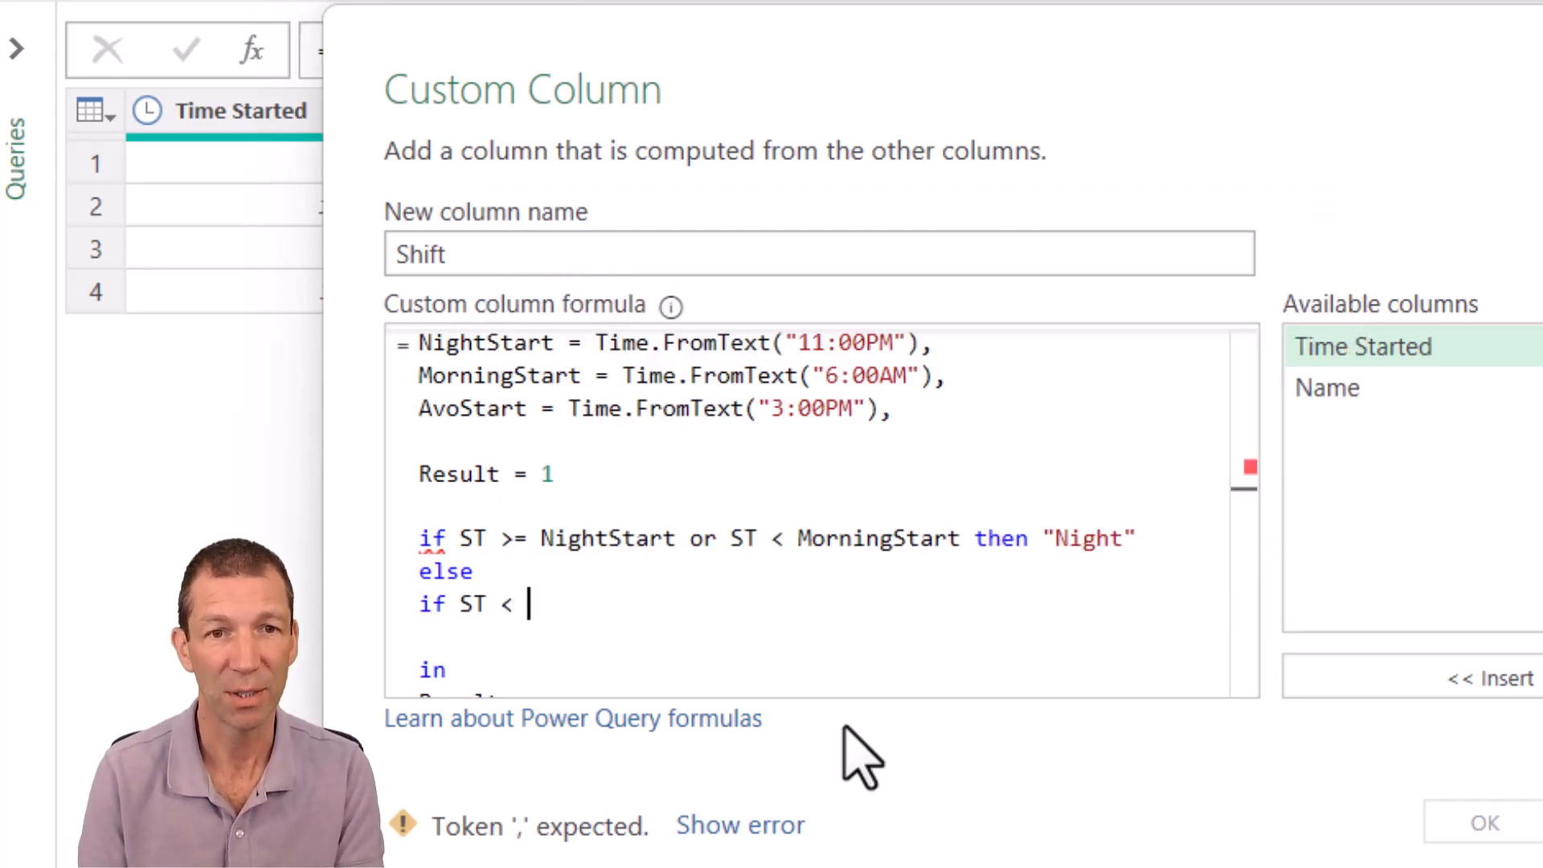
{"action": "type", "text": "avo"}
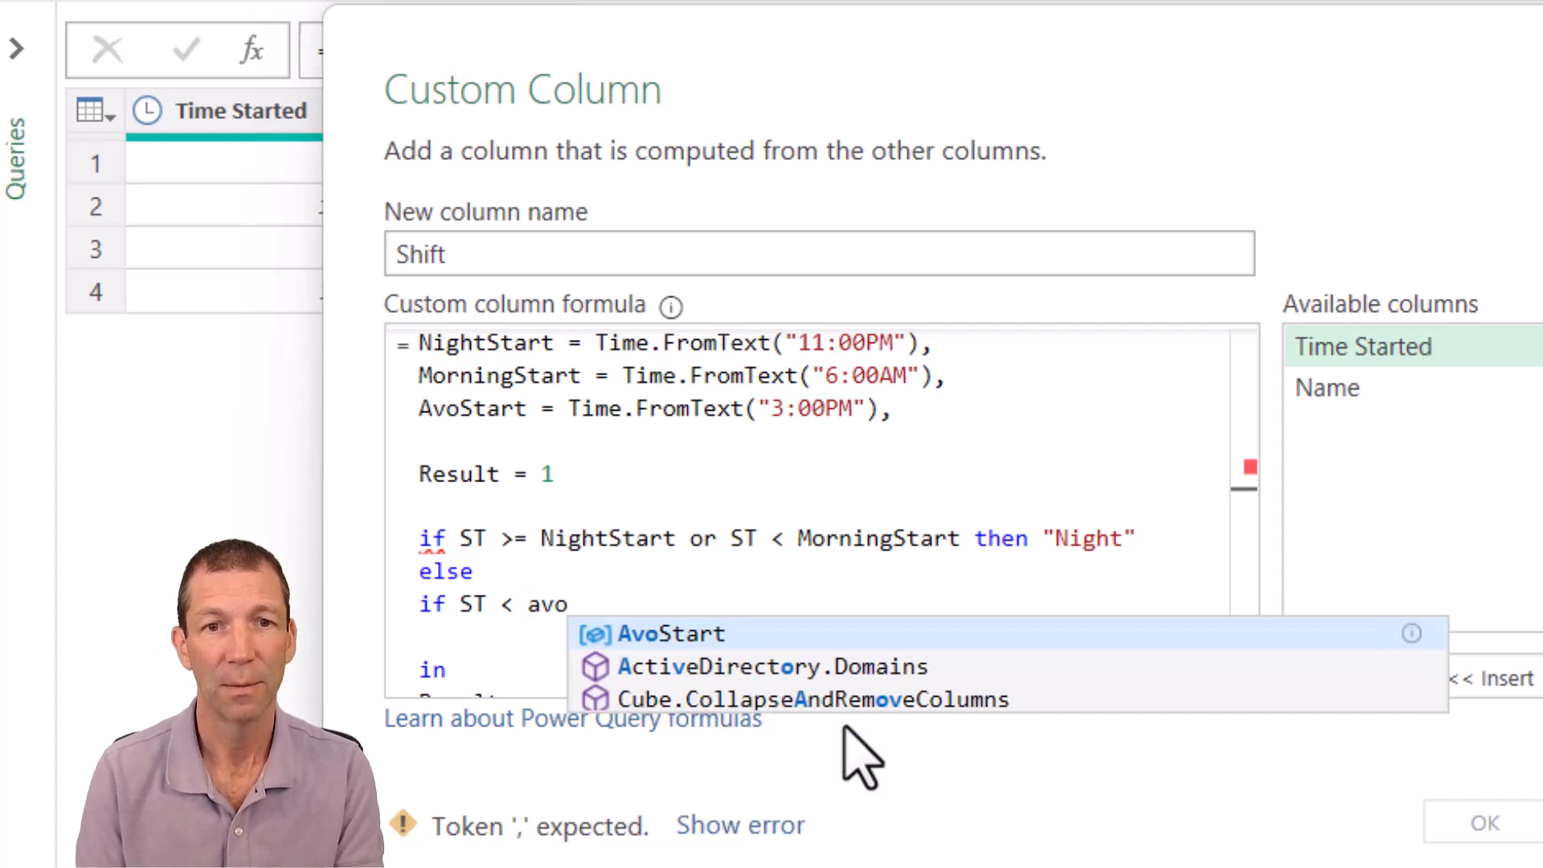
{"action": "key", "text": "Tab"}
{"action": "key", "text": "BackSpace"}
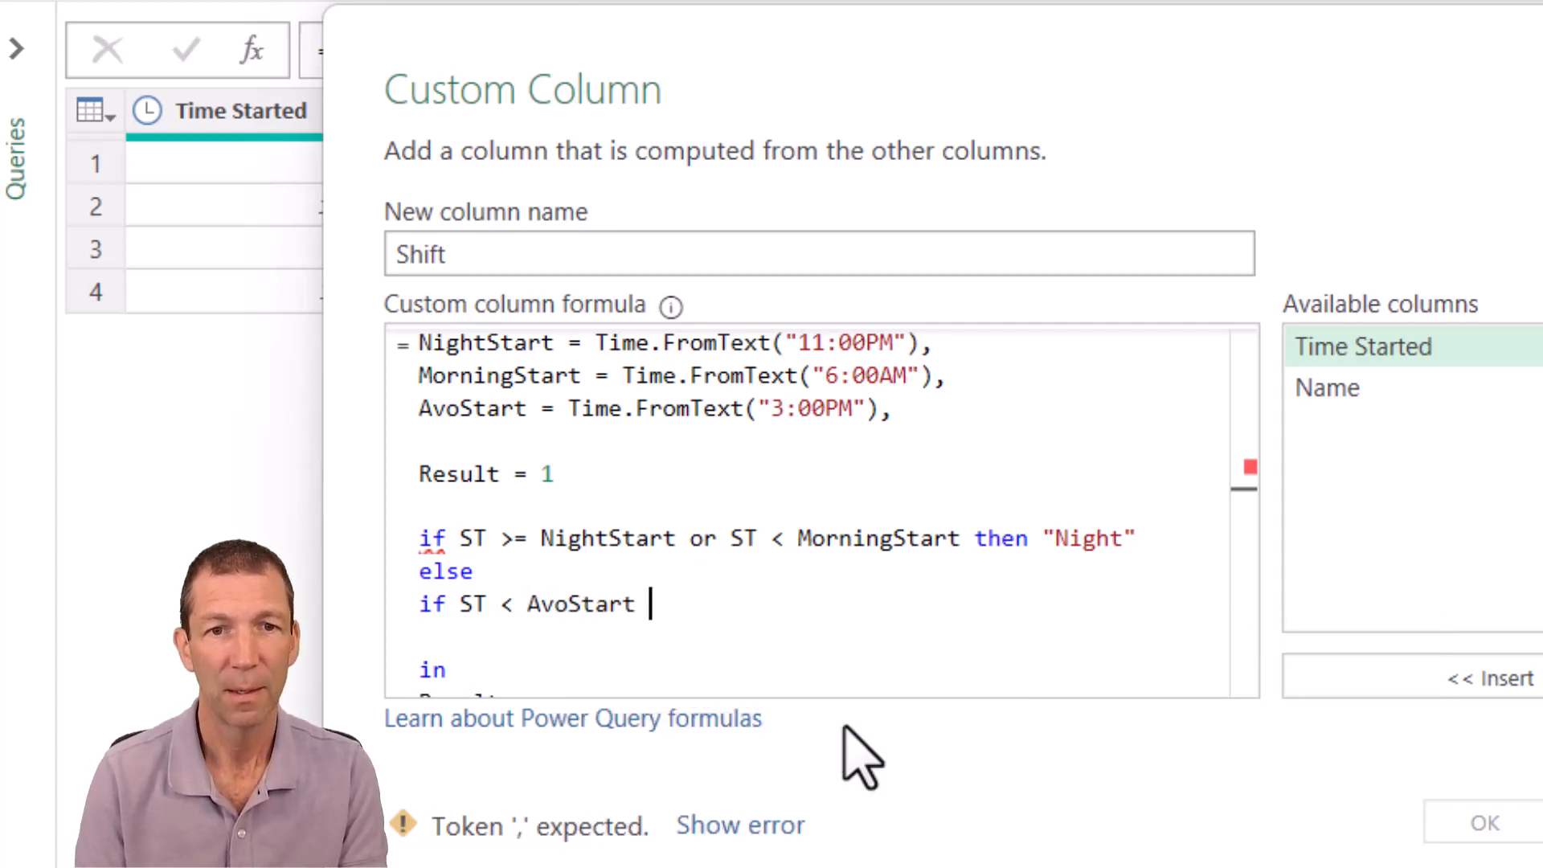
- Make the AvoStart condition return "Morning" with a then clause
{"action": "type", "text": "then \"M"}
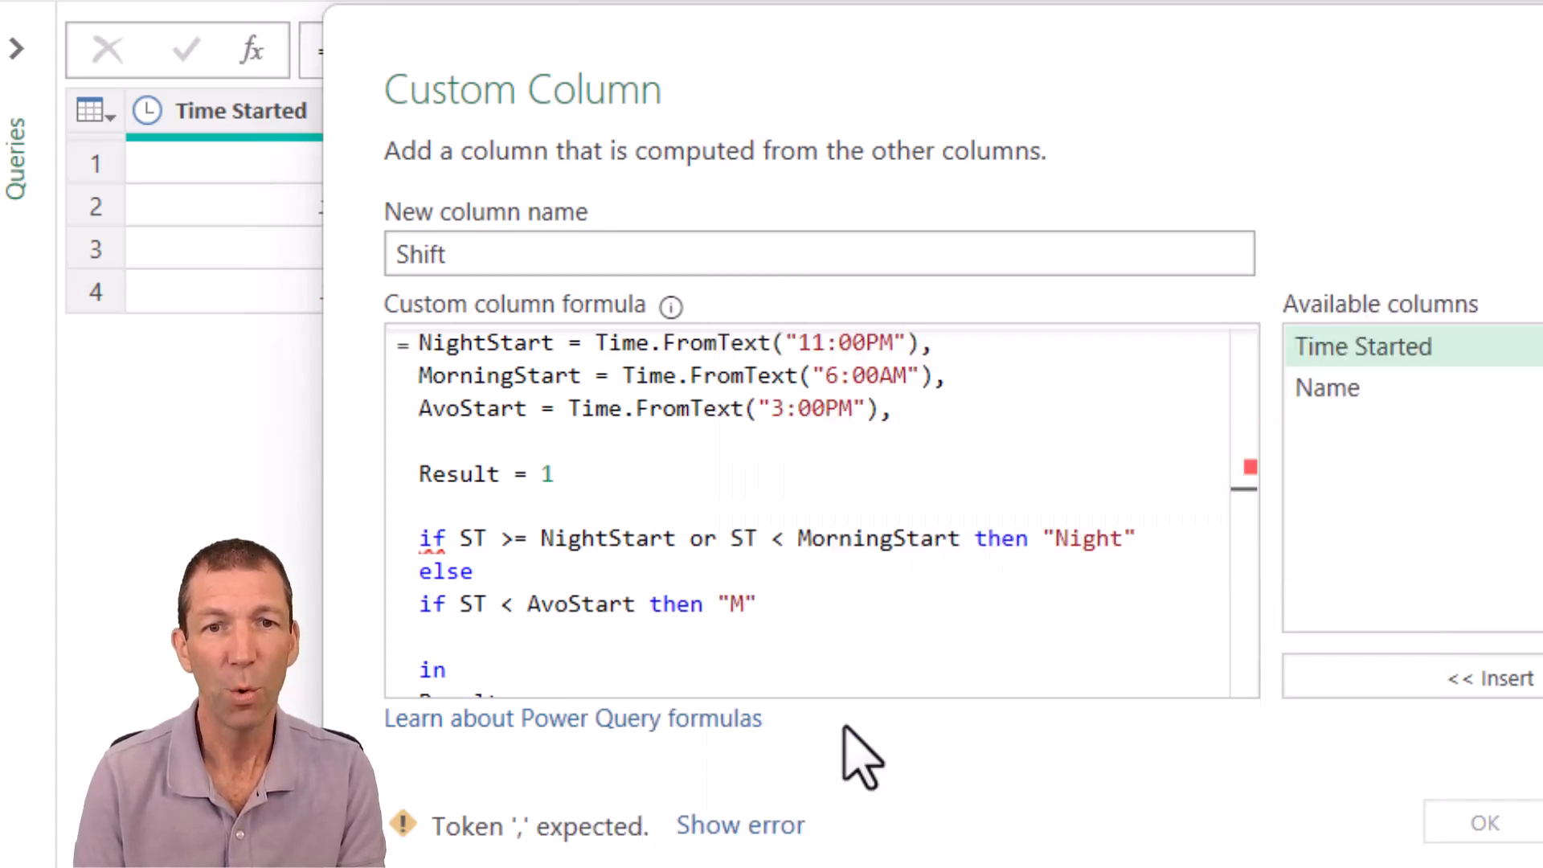
{"action": "type", "text": "ir"}
{"action": "key", "text": "BackSpace"}
{"action": "key", "text": "BackSpace"}
{"action": "type", "text": "orning"}
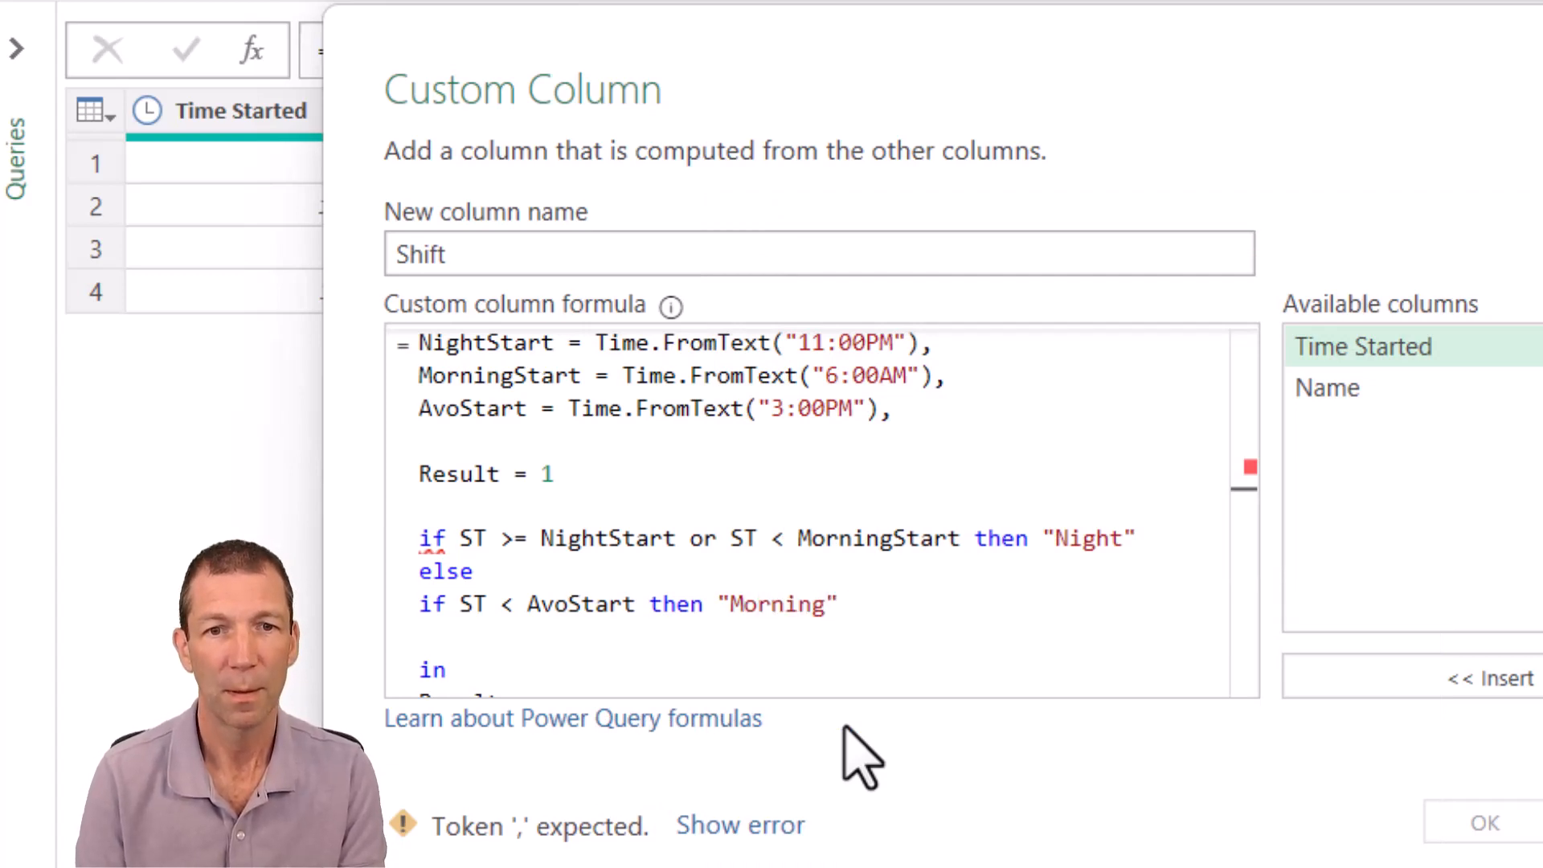
- Add a final else that returns "Afternoon" on its own line, leaving a blank line before in
{"action": "key", "text": "Return"}
{"action": "type", "text": "else"}
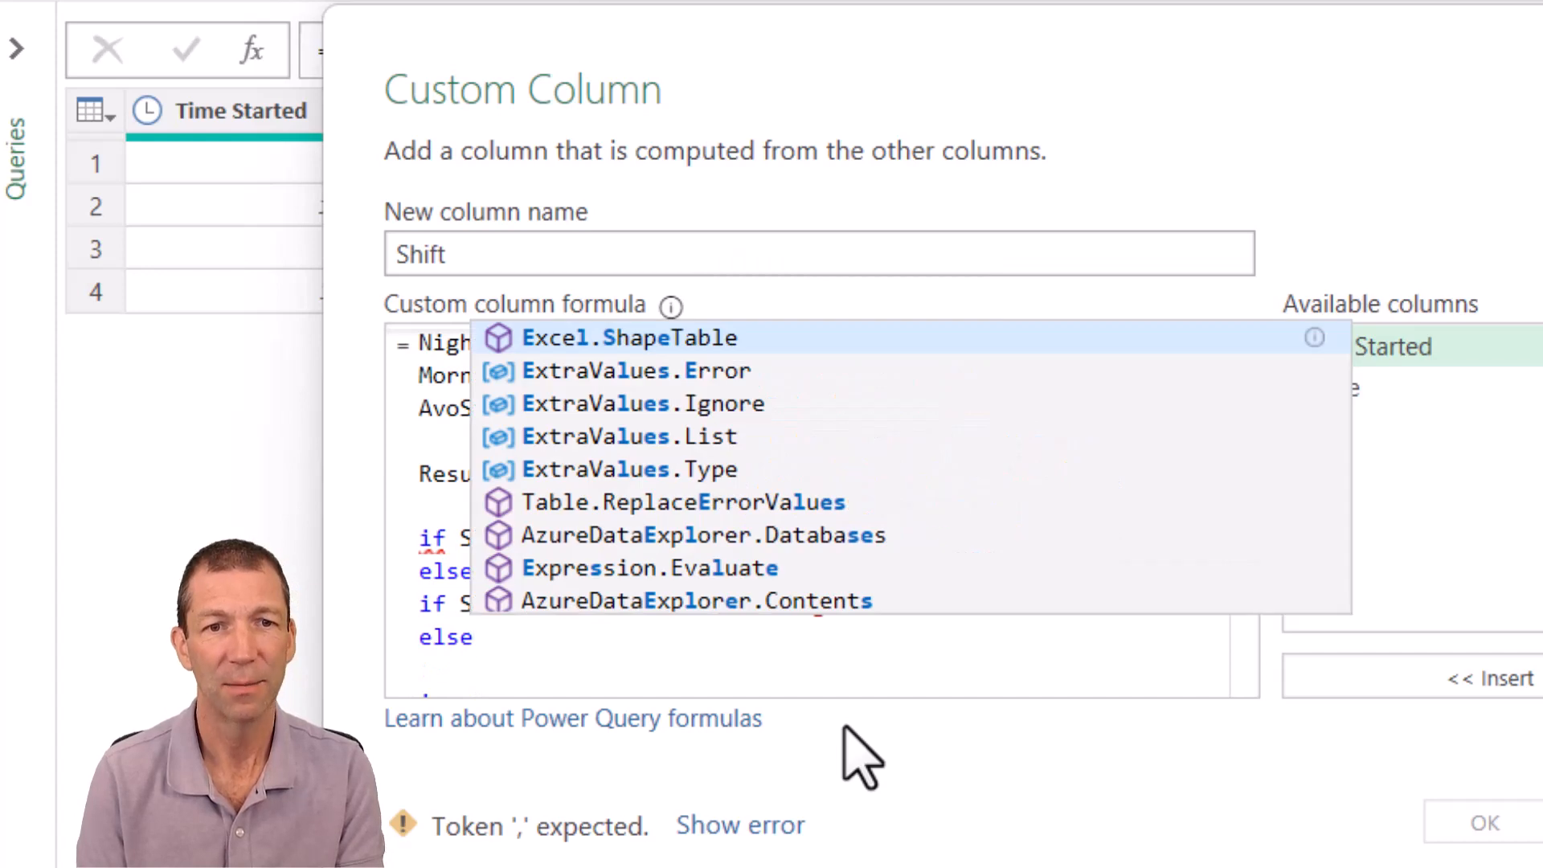
{"action": "key", "text": "Return"}
{"action": "type", "text": "\""}
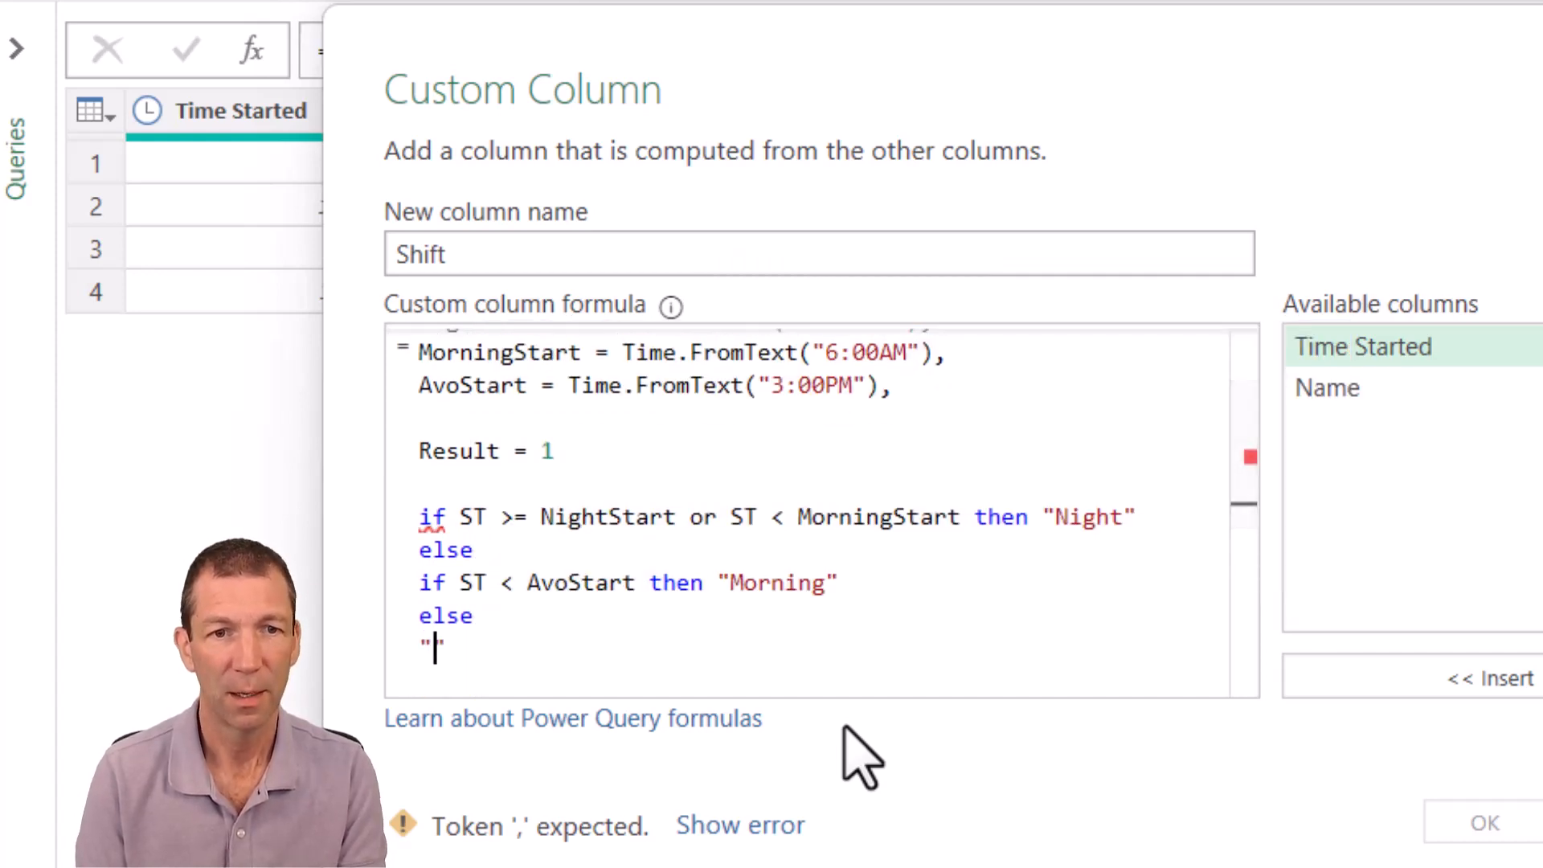
{"action": "type", "text": "Afternoon\""}
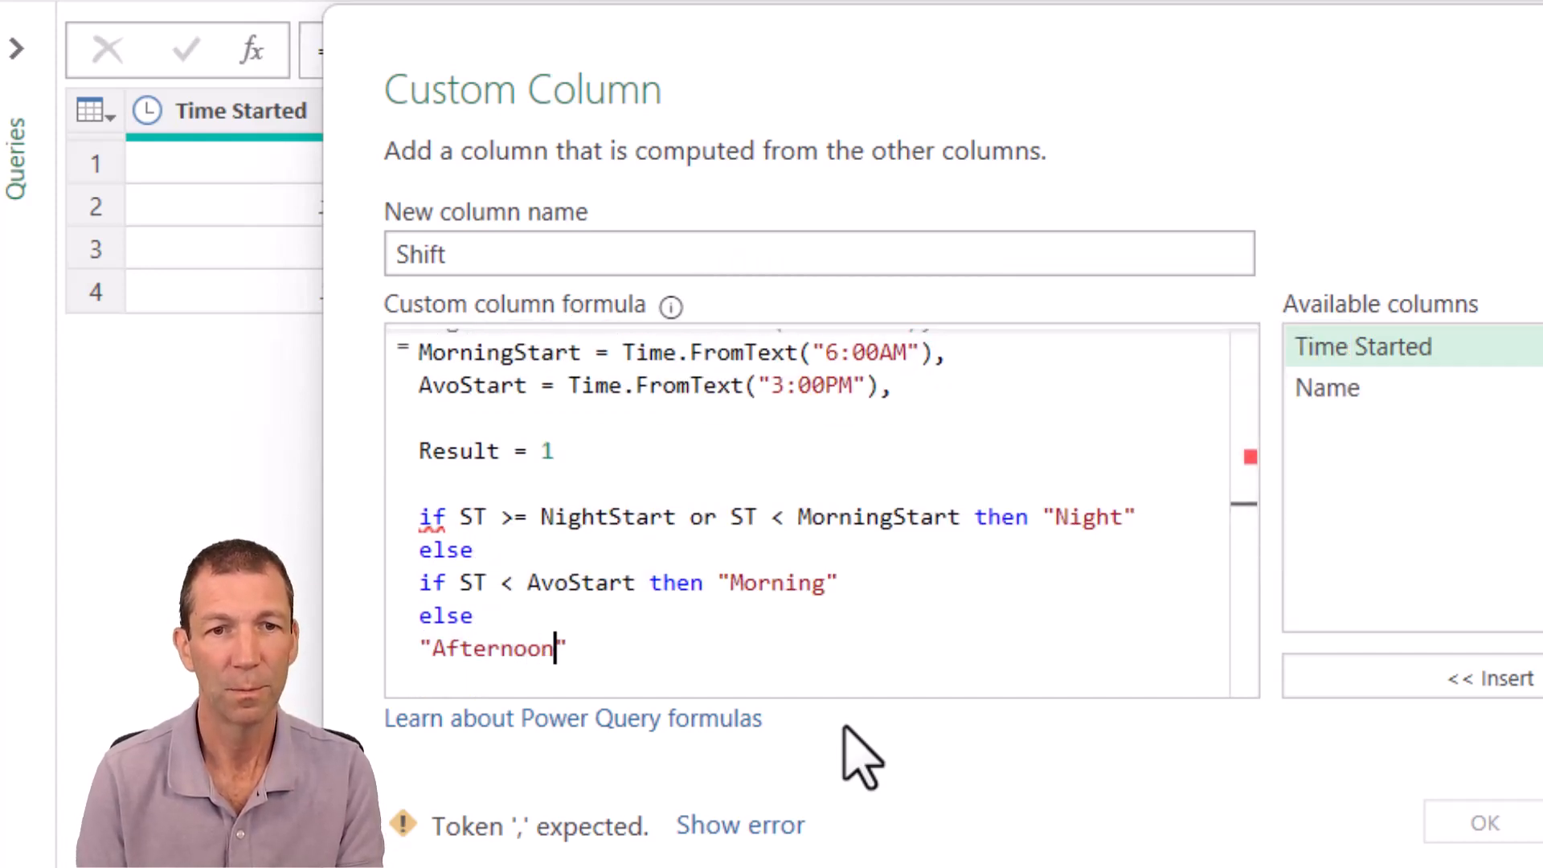
{"action": "key", "text": "Return"}
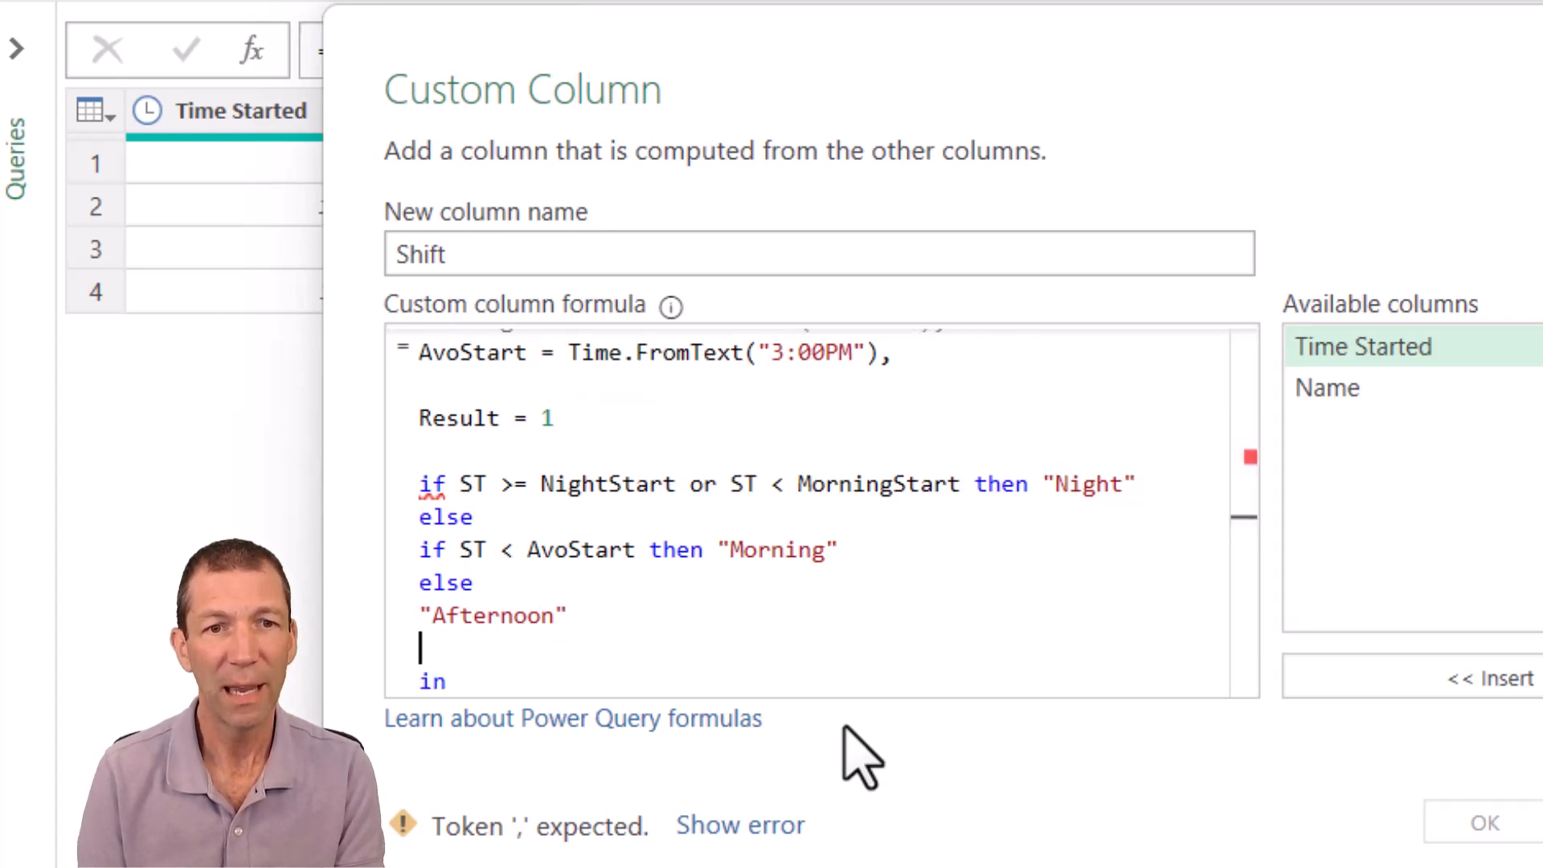
- Delete the placeholder 1 after Result = so the if expression supplies its value, and confirm the custom column
{"action": "key", "text": "ctrl+End"}
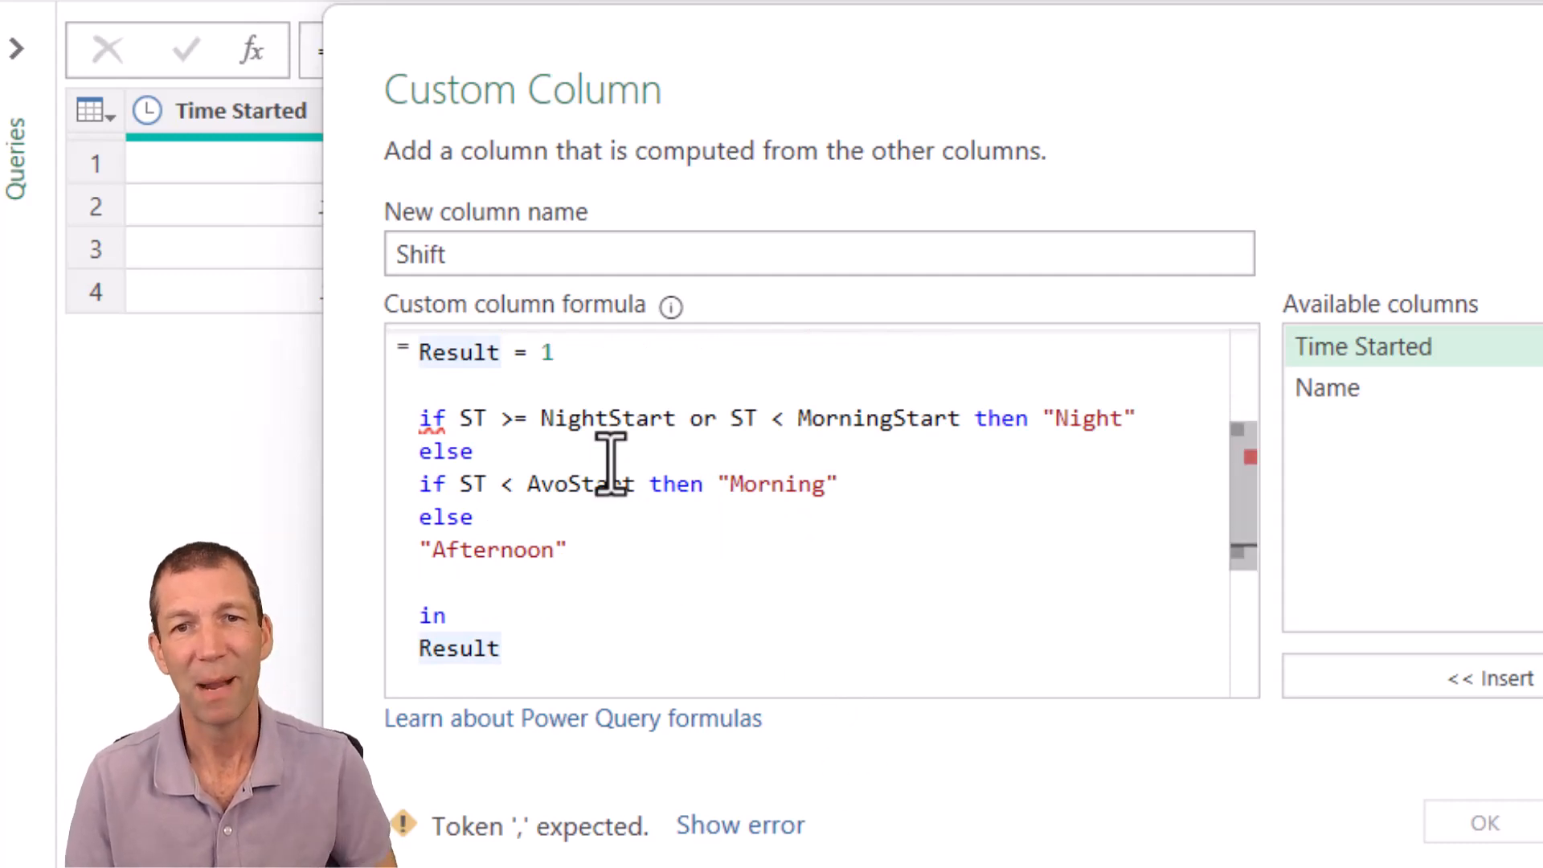
{"action": "scroll", "coordinate": [611, 463], "scroll_direction": "up", "scroll_amount": 1}
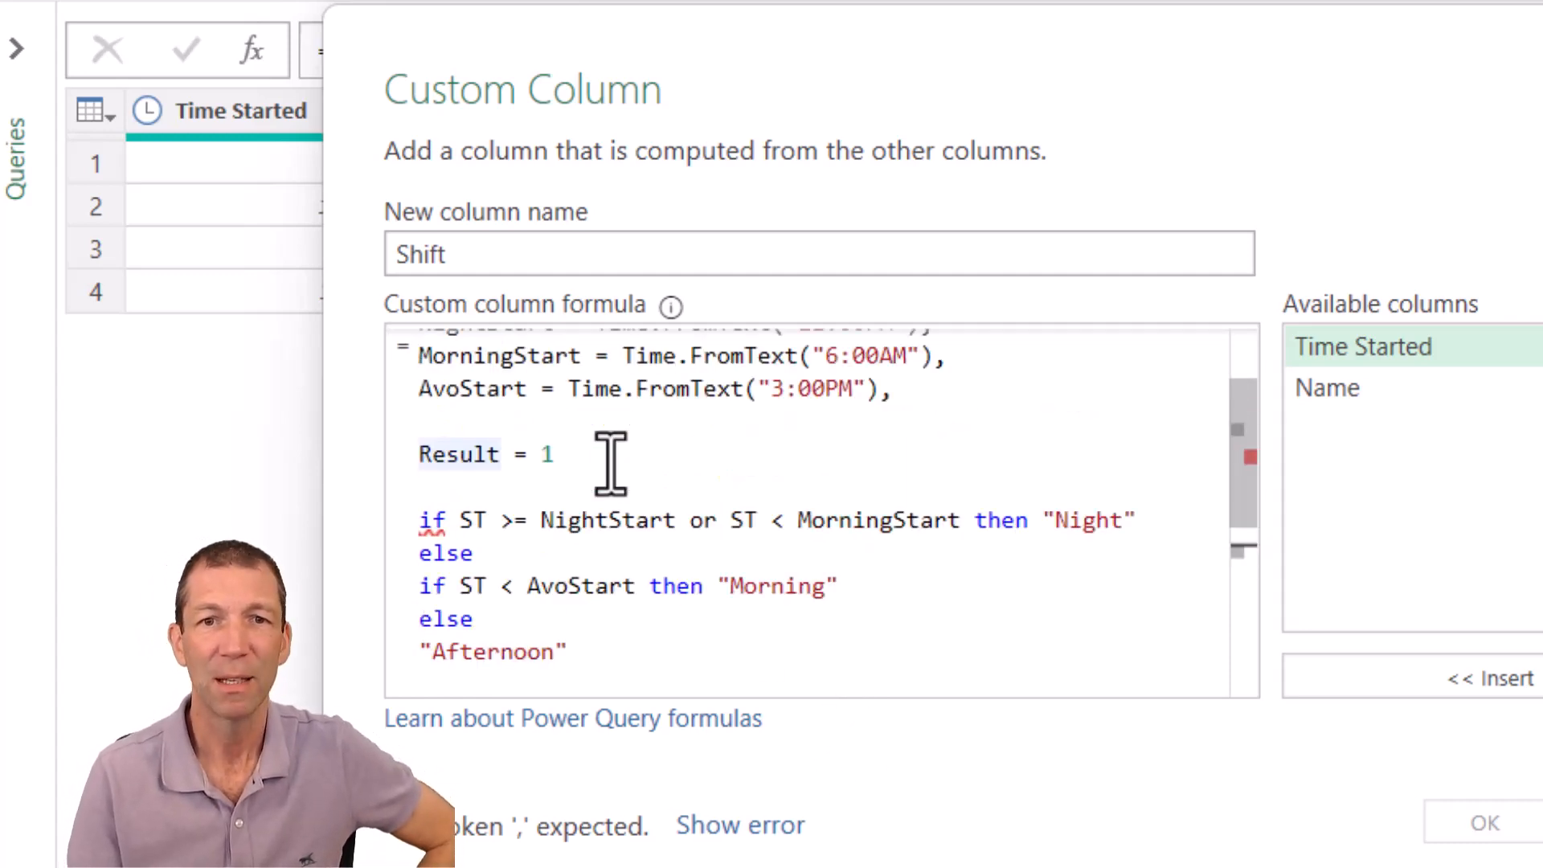
{"action": "left_click", "coordinate": [964, 395]}
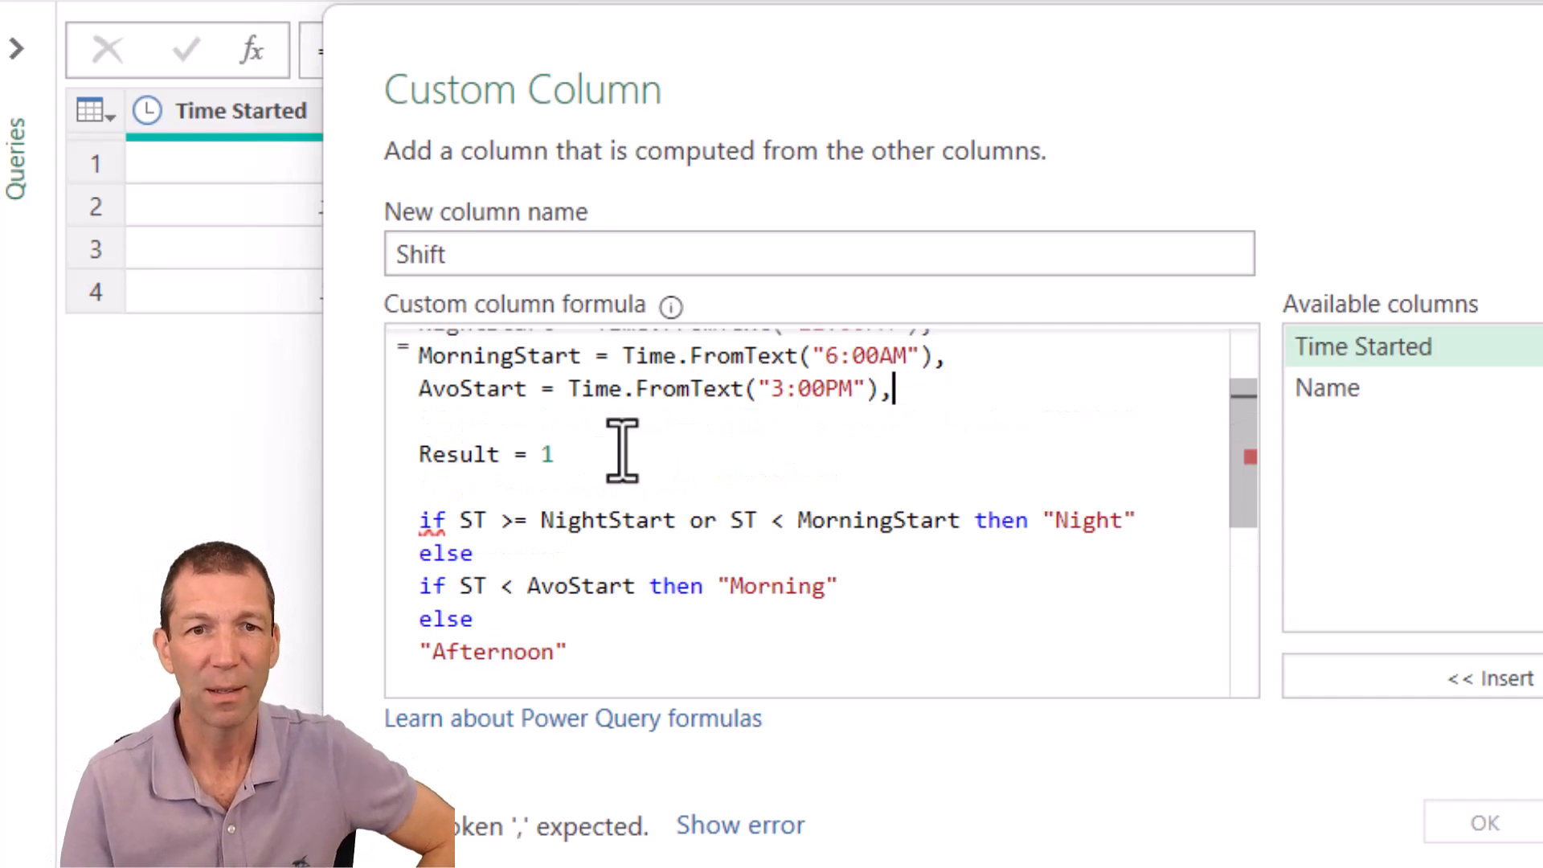
{"action": "key", "text": "Down"}
{"action": "key", "text": "Down"}
{"action": "key", "text": "BackSpace"}
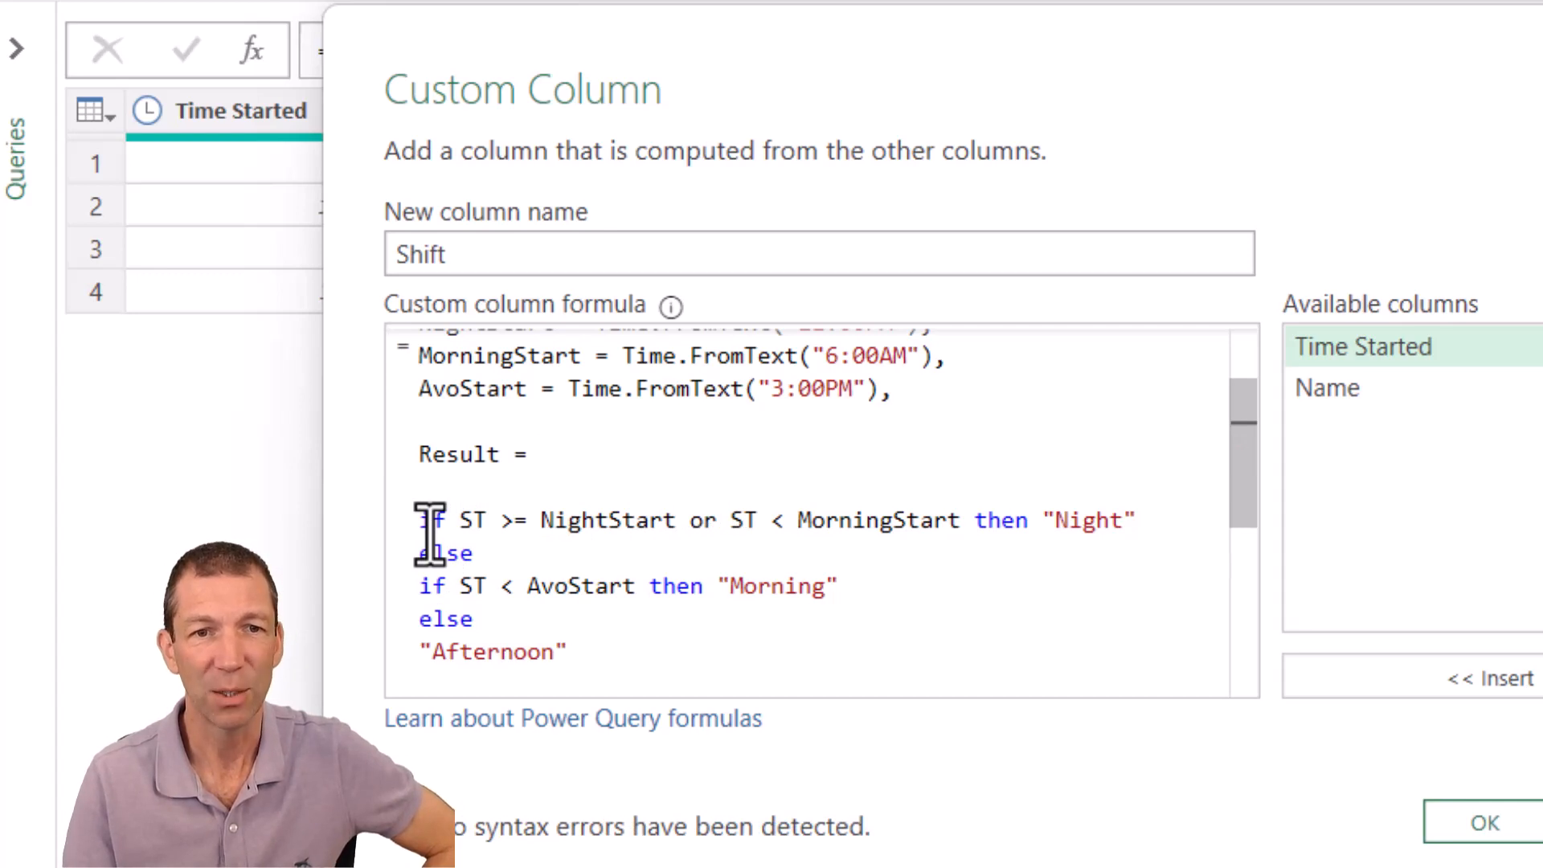
{"action": "scroll", "coordinate": [429, 535], "scroll_direction": "down", "scroll_amount": 1}
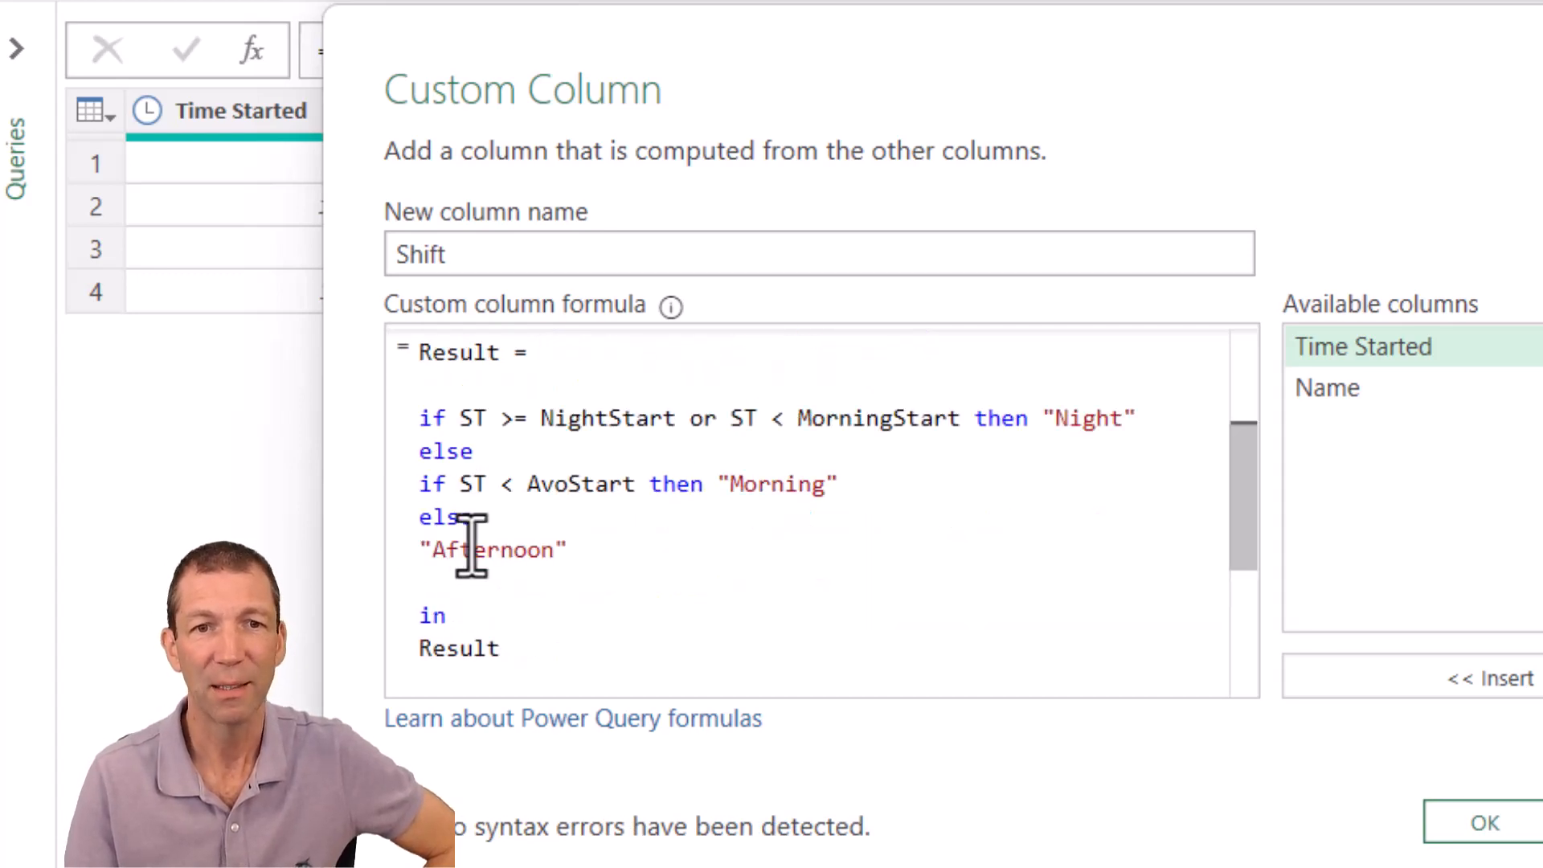
{"action": "left_click", "coordinate": [1494, 832]}
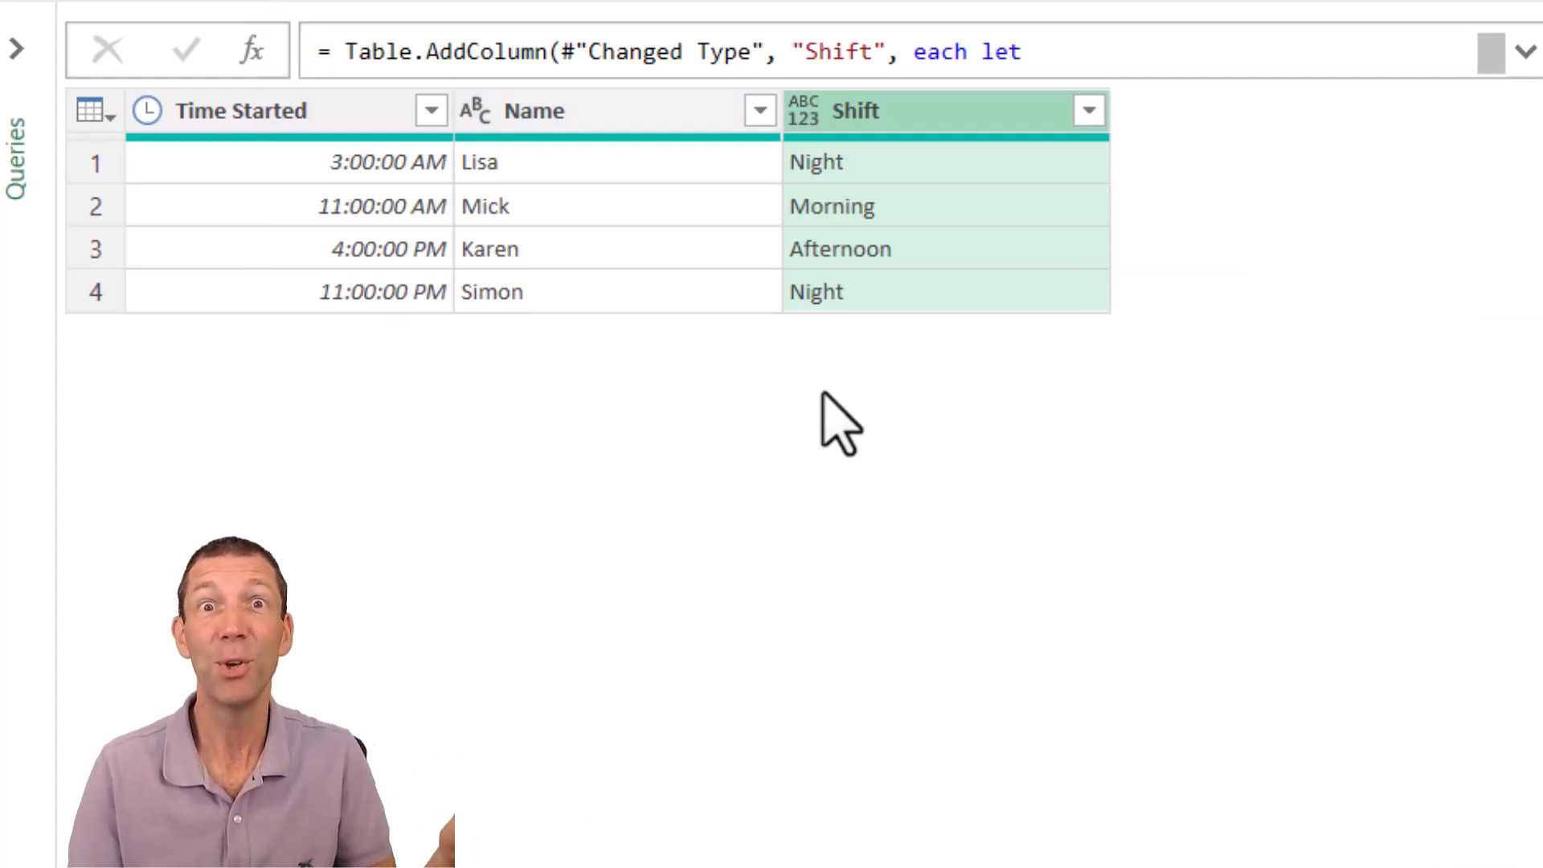
- Set the Shift column's data type to Text and expand the list of queries
{"action": "left_click", "coordinate": [803, 111]}
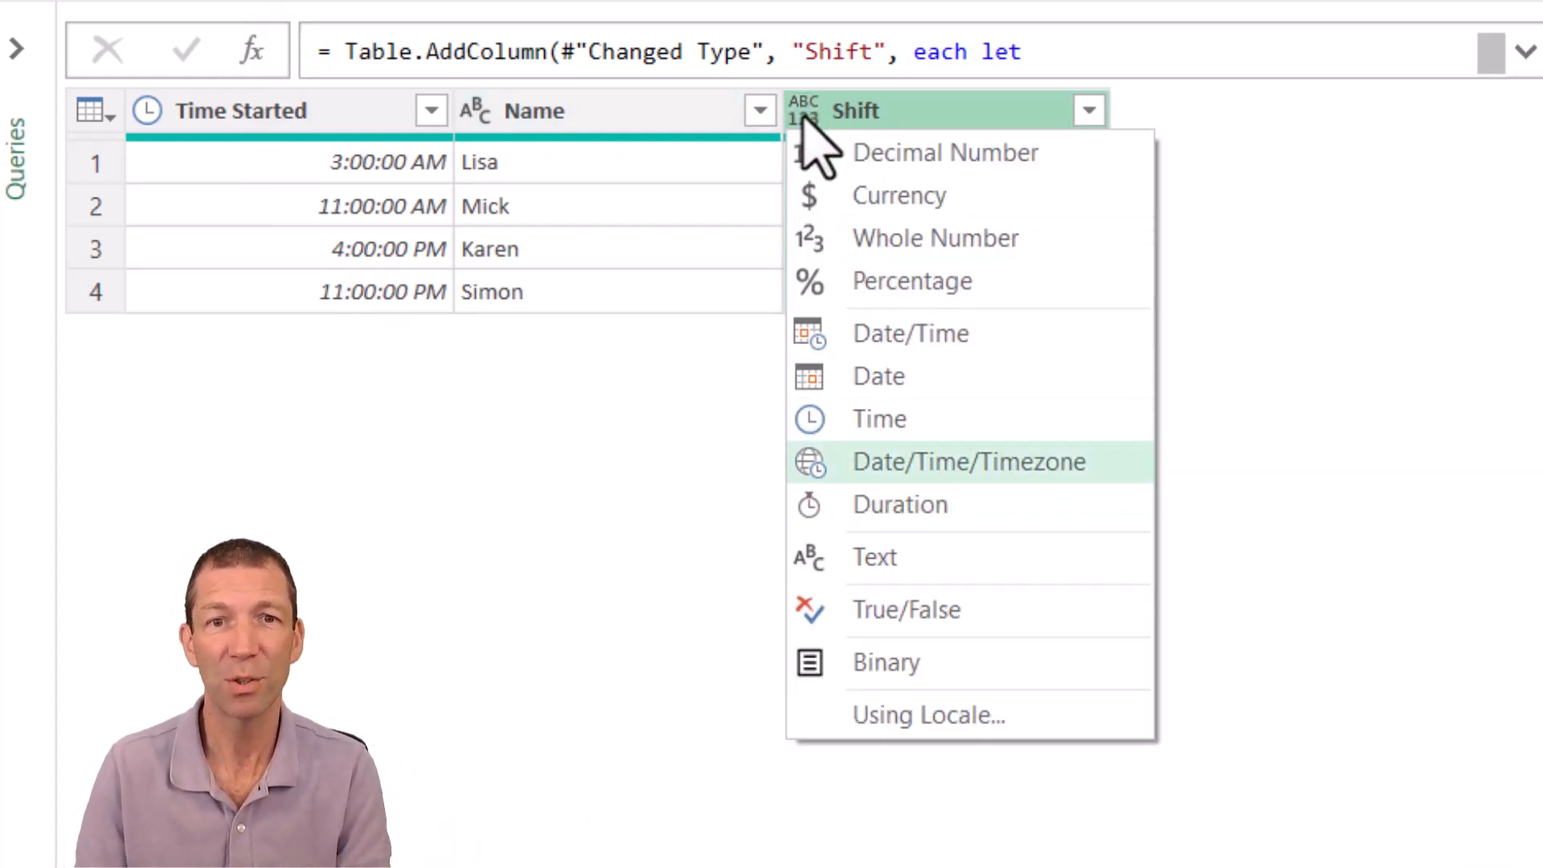
{"action": "left_click", "coordinate": [866, 561]}
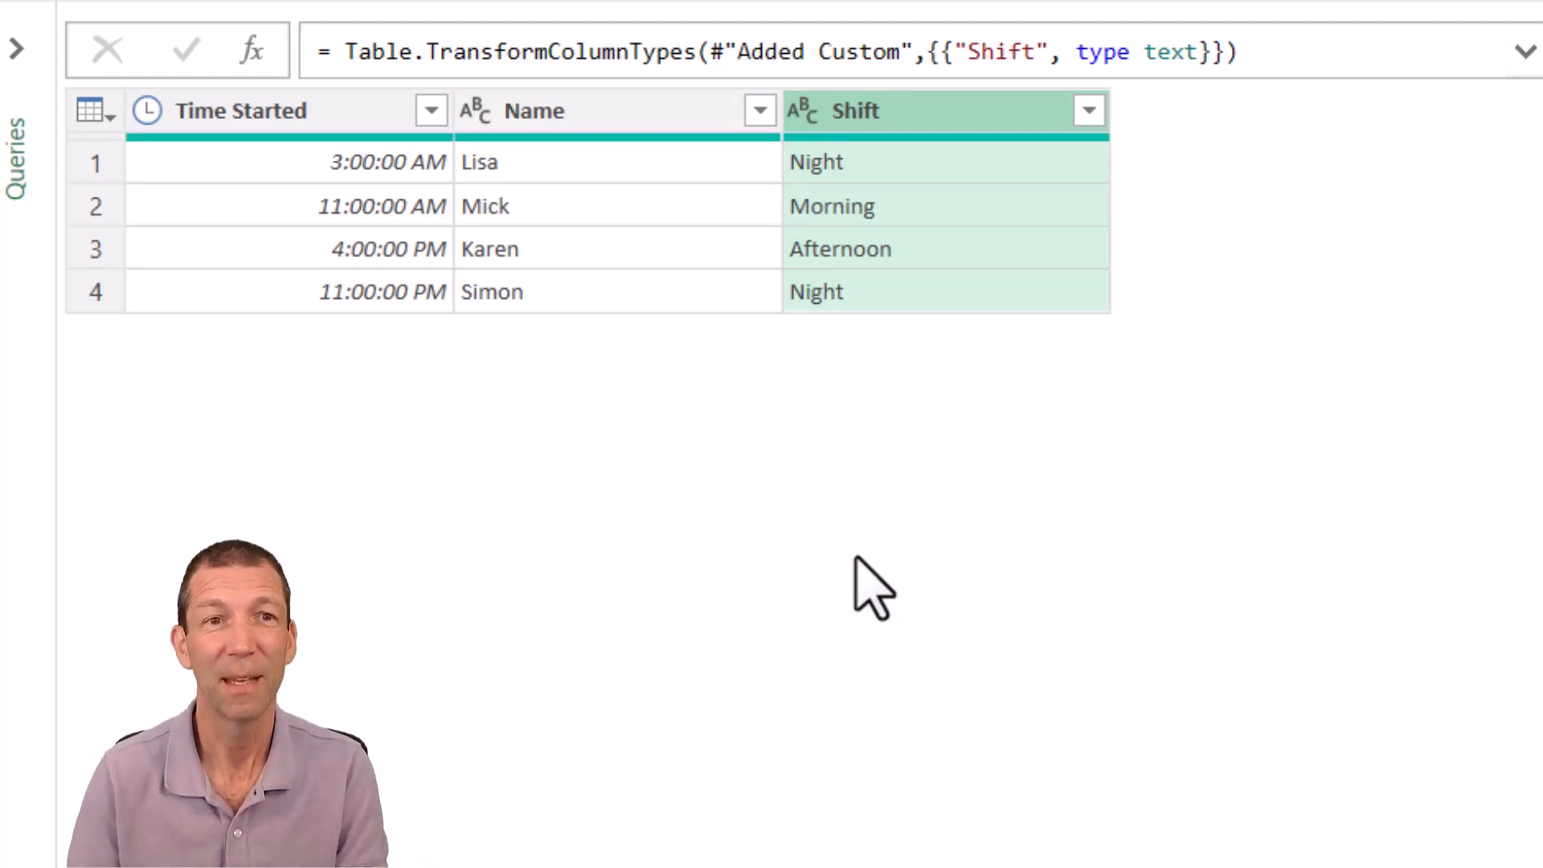
{"action": "left_click", "coordinate": [18, 48]}
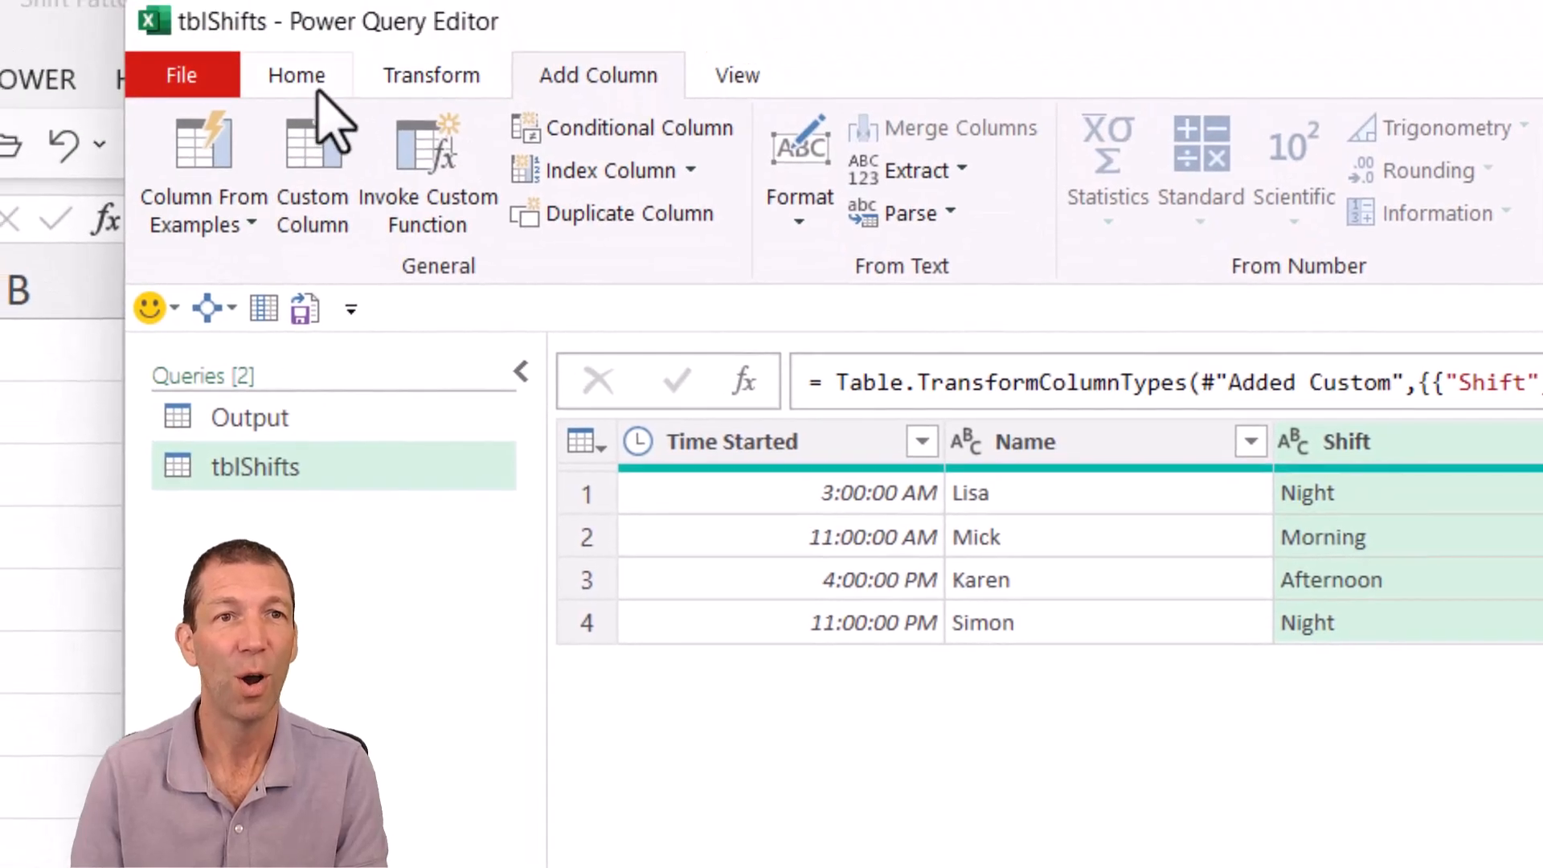
- Close the query editor and load the query results to the worksheet
{"action": "left_click", "coordinate": [305, 88]}
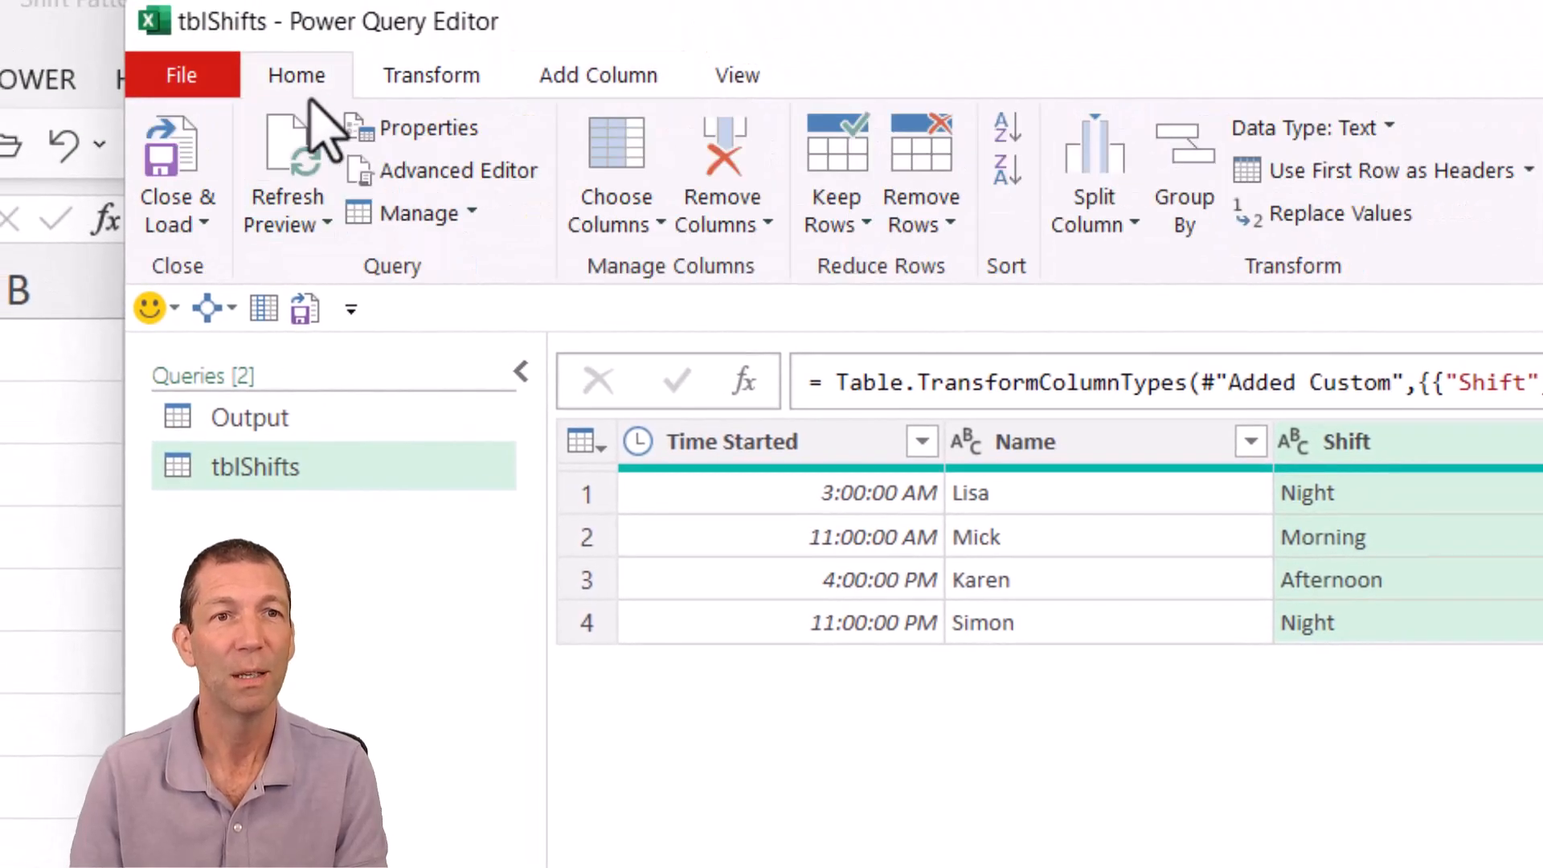
{"action": "left_click", "coordinate": [203, 218]}
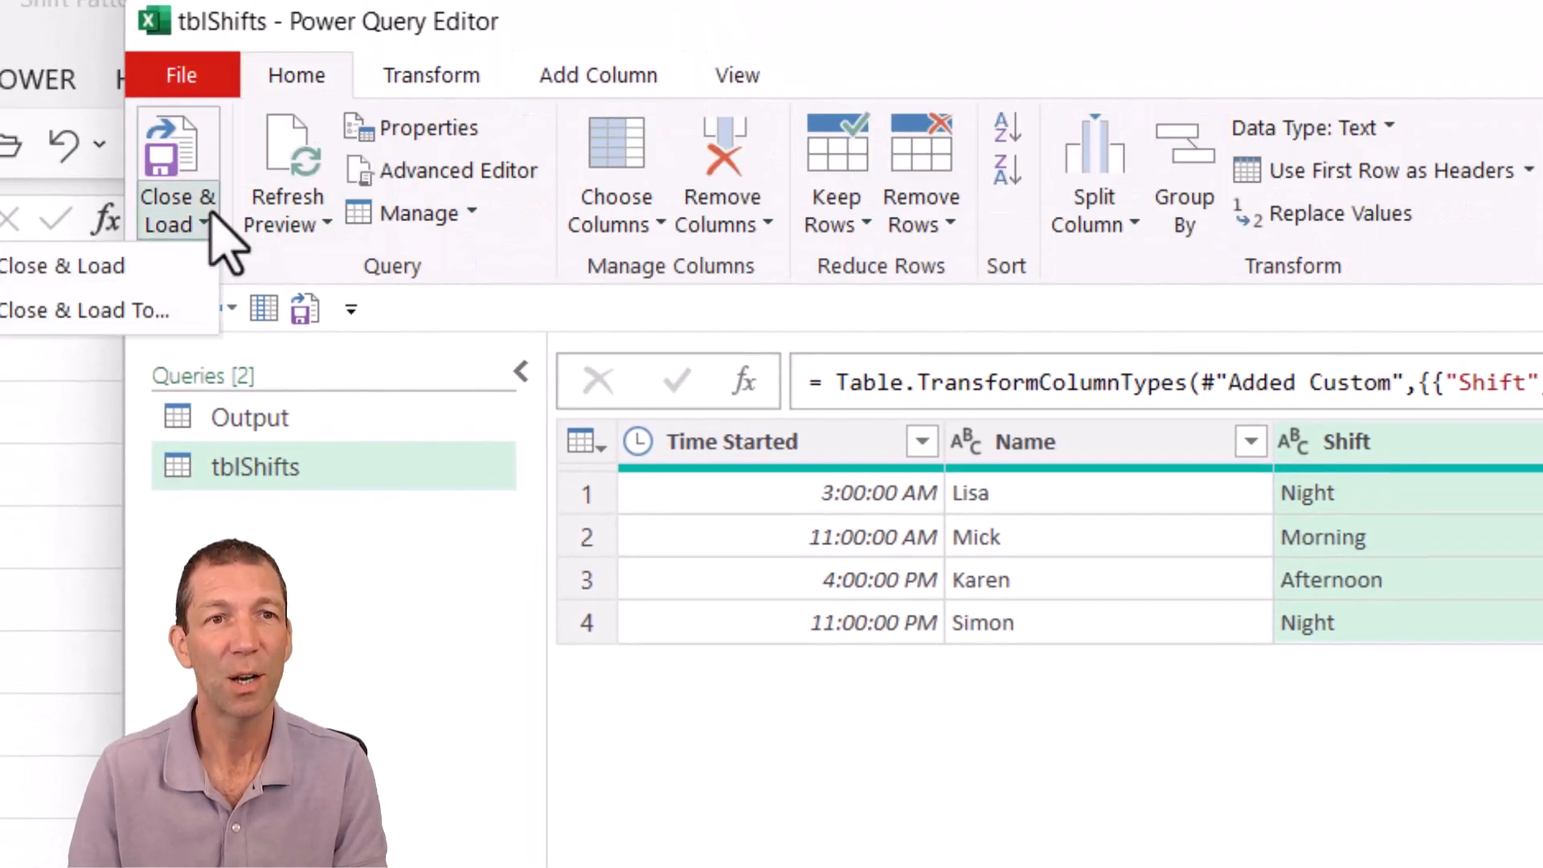
{"action": "left_click", "coordinate": [118, 277]}
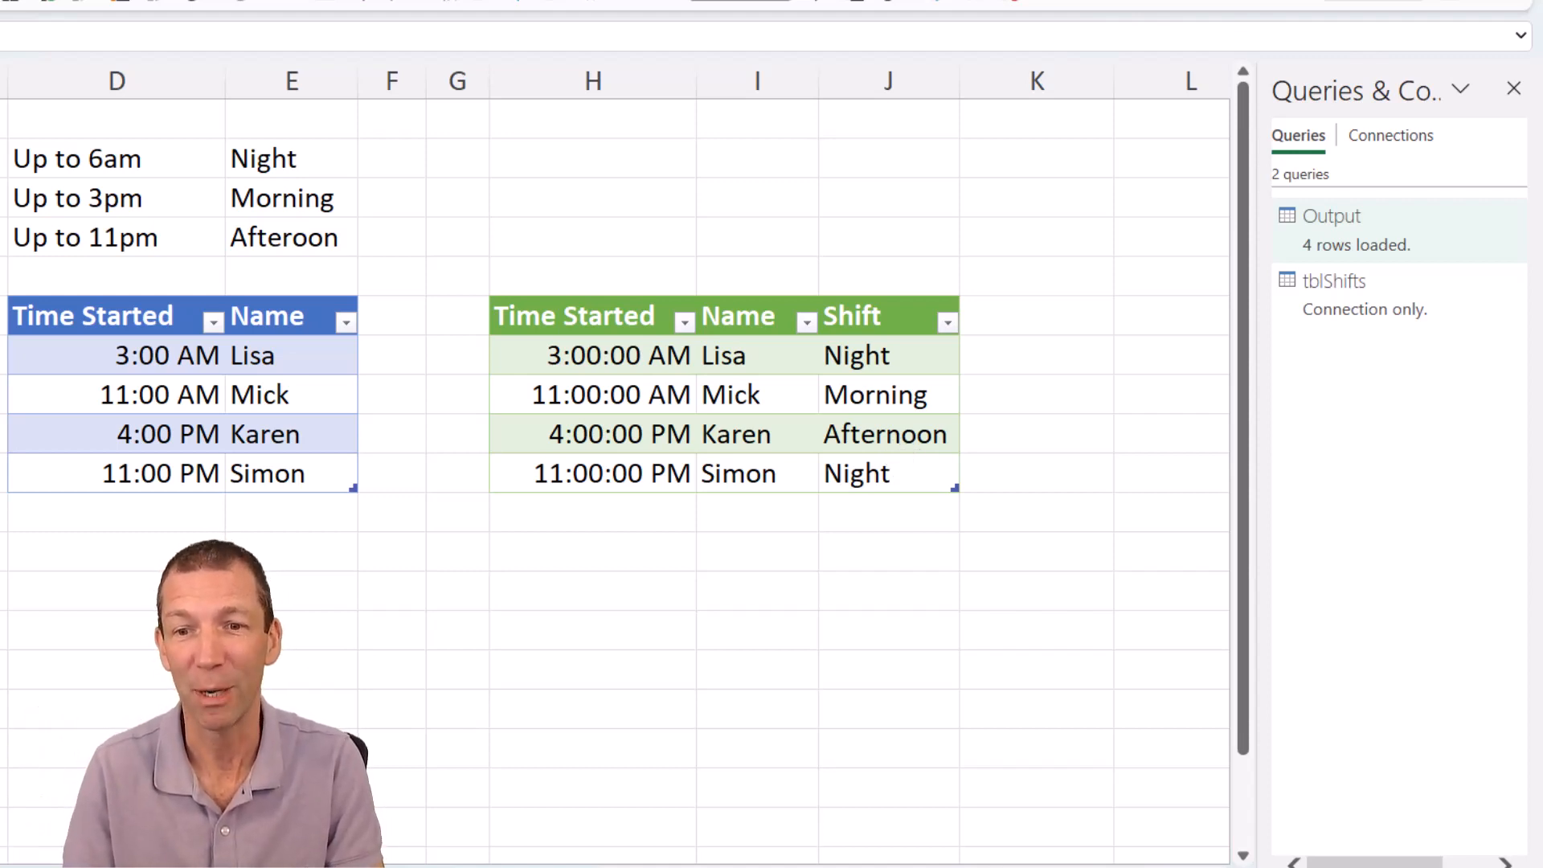
- Load the worksheet's tblShiftStartTmes table into Power Query as a new query
{"action": "scroll", "coordinate": [611, 466], "scroll_direction": "right", "scroll_amount": 6}
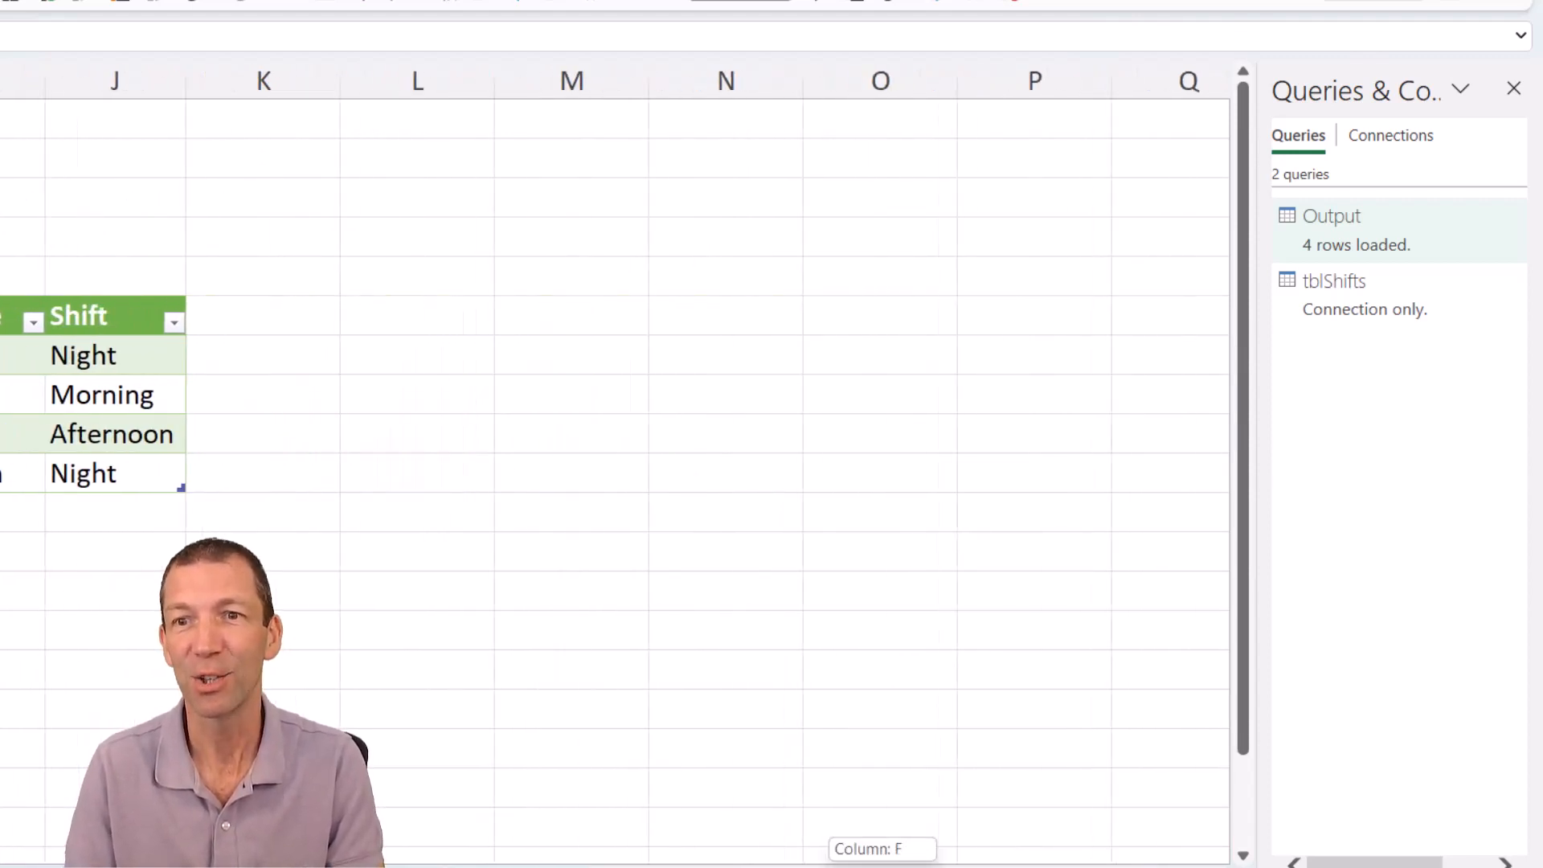
{"action": "scroll", "coordinate": [1171, 860], "scroll_direction": "right", "scroll_amount": 5}
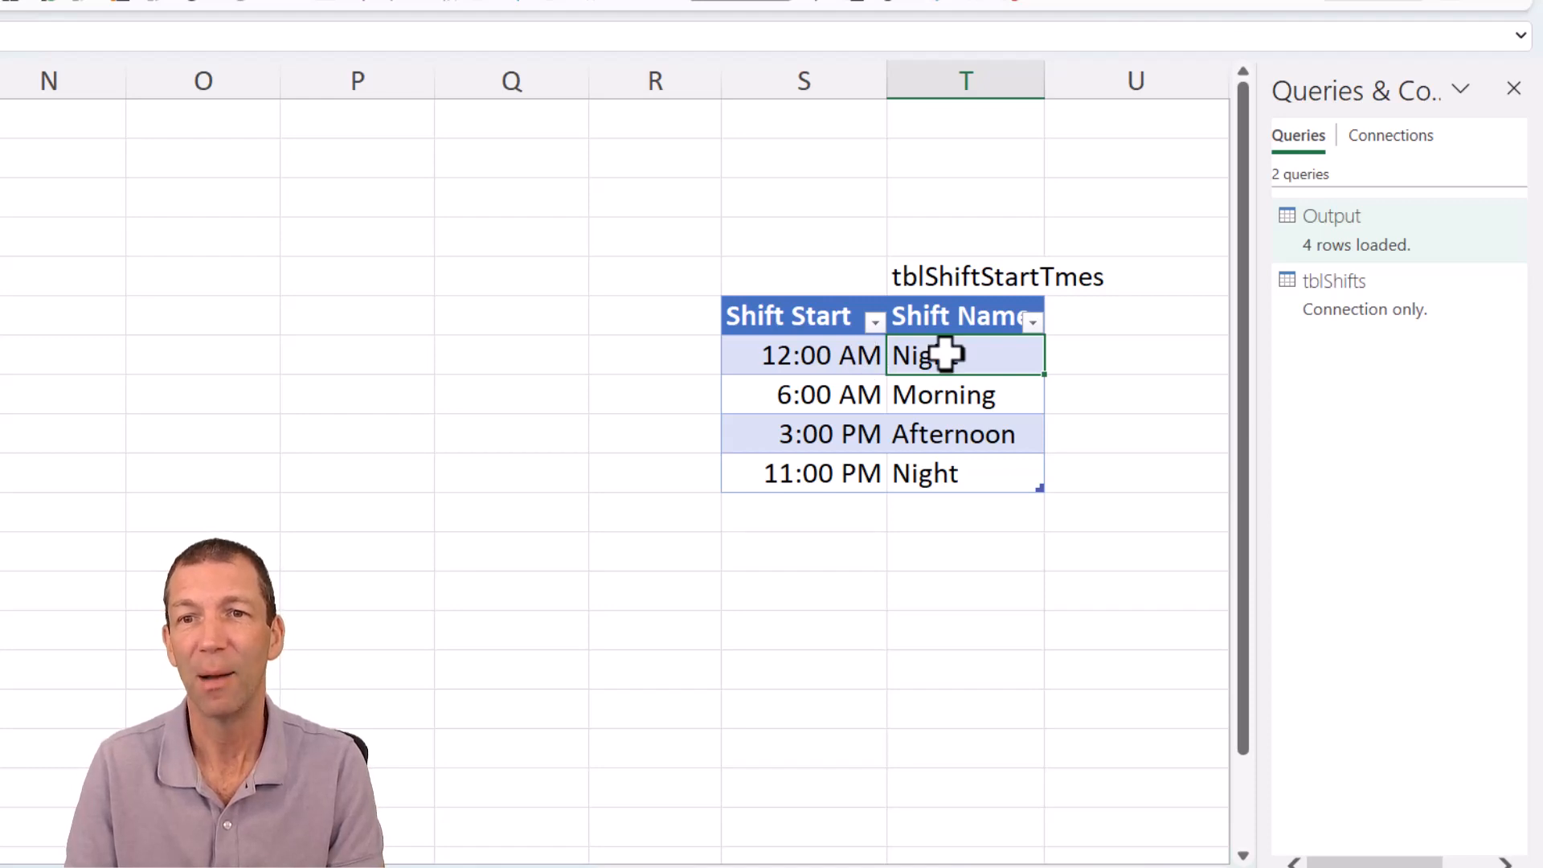
{"action": "right_click", "coordinate": [836, 396]}
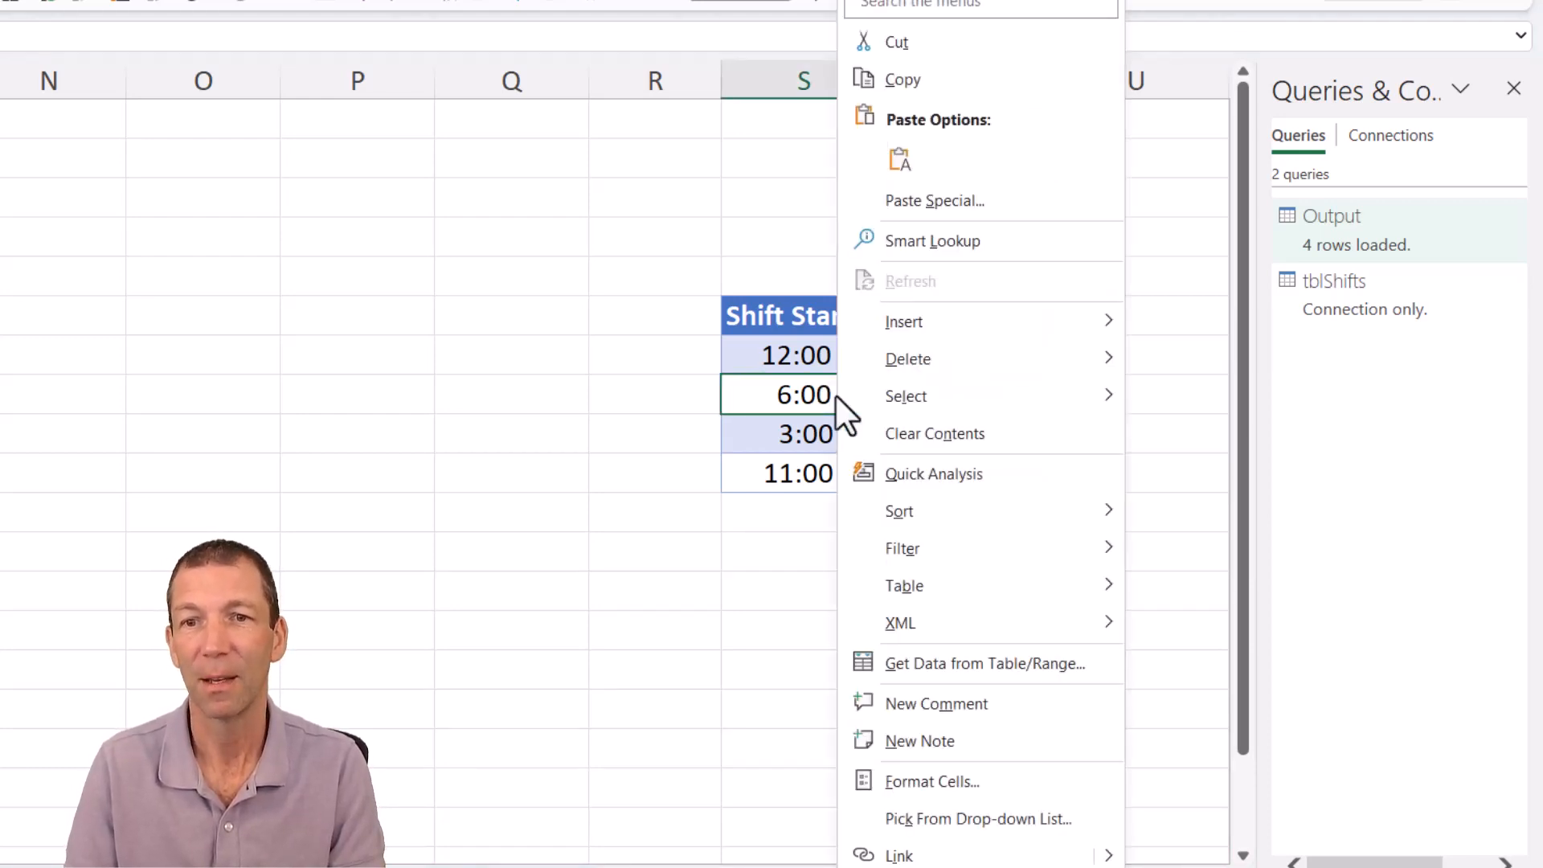
{"action": "left_click", "coordinate": [956, 671]}
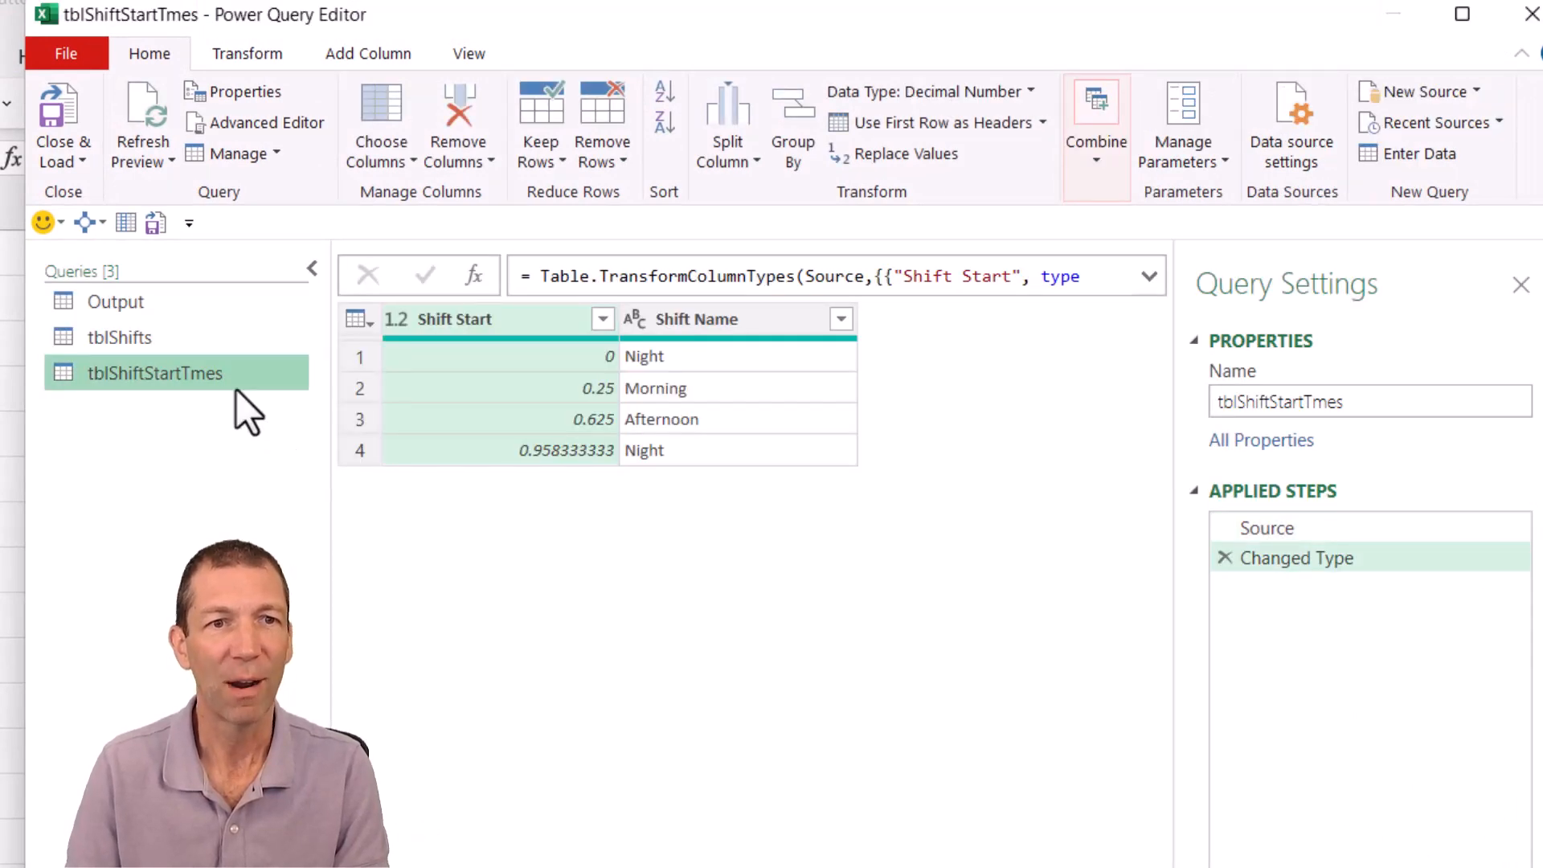
- Duplicate the tblShifts query and delete the copy's Changed Type1 and Added Custom steps
{"action": "left_click", "coordinate": [181, 336]}
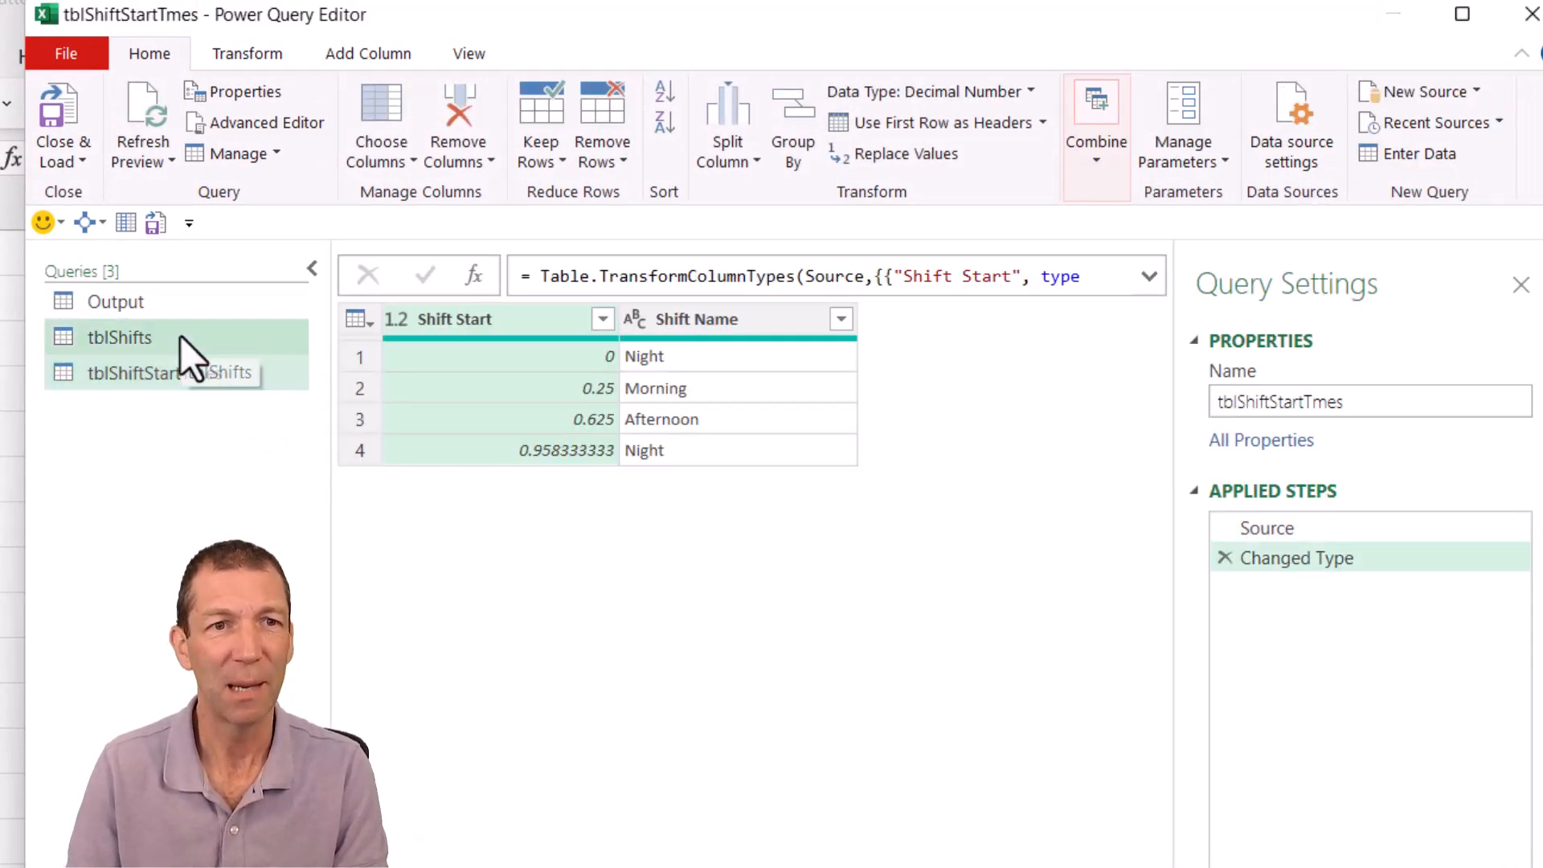
{"action": "right_click", "coordinate": [180, 336]}
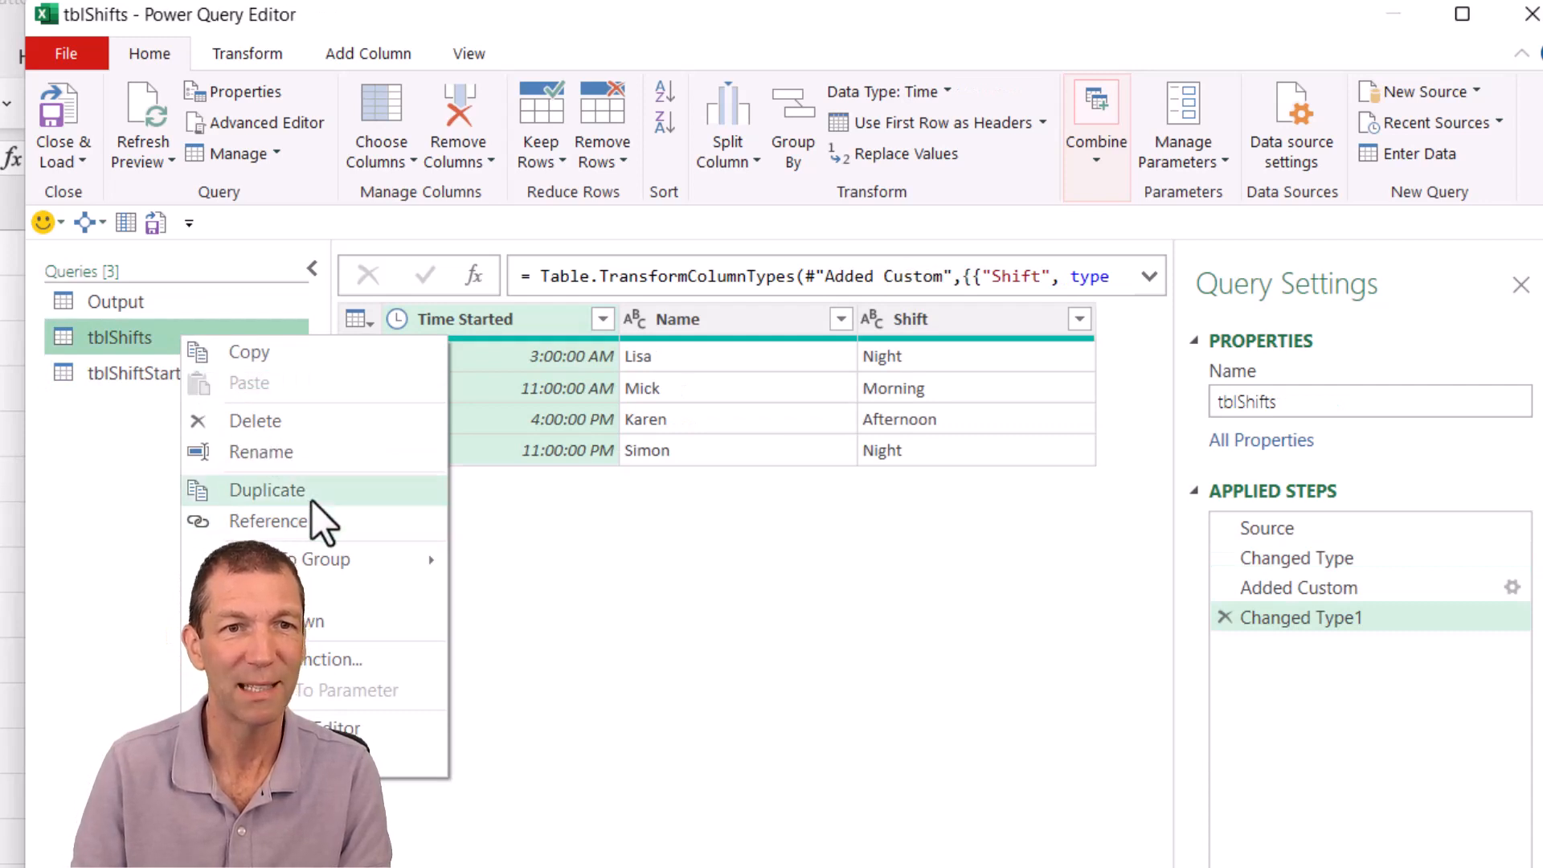
{"action": "left_click", "coordinate": [311, 498]}
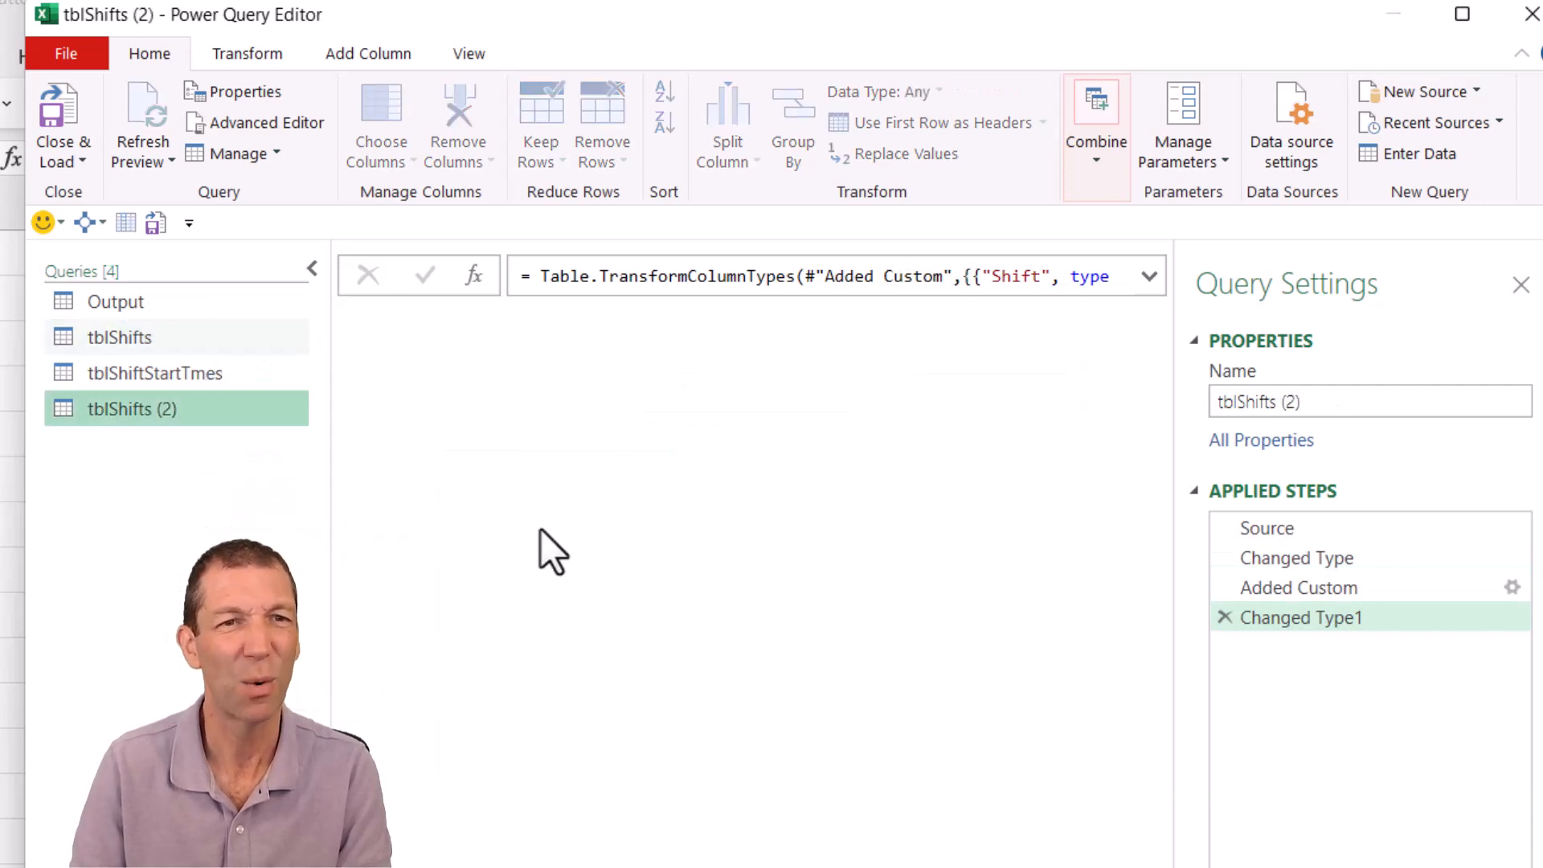
{"action": "left_click", "coordinate": [1225, 616]}
{"action": "left_click", "coordinate": [1227, 587]}
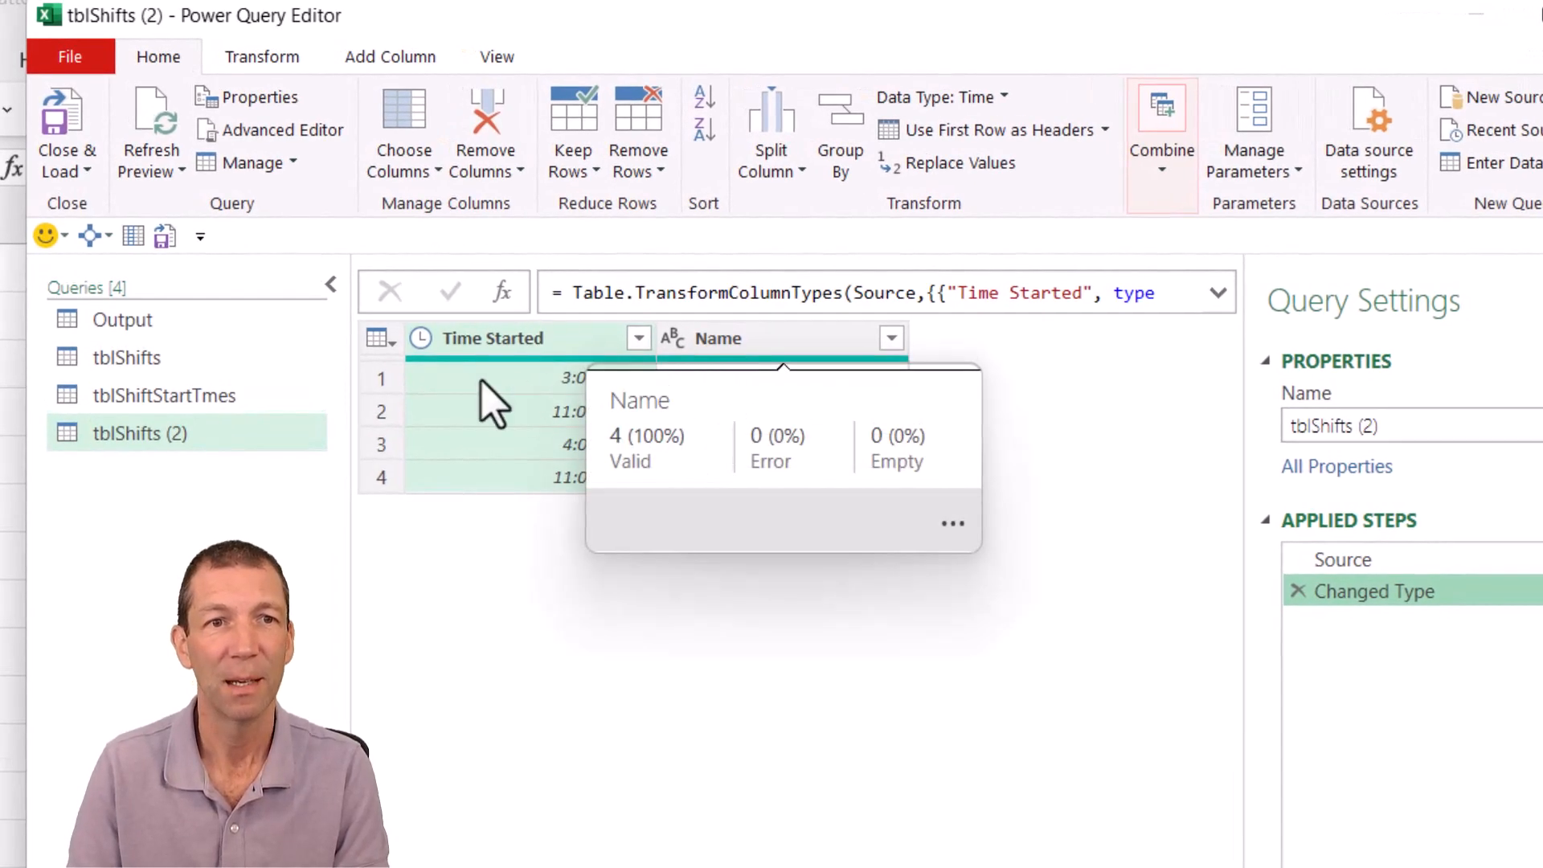
- Change the Shift Start column in tblShiftStartTmes to the Time data type, replacing the current conversion
{"action": "left_click", "coordinate": [207, 405]}
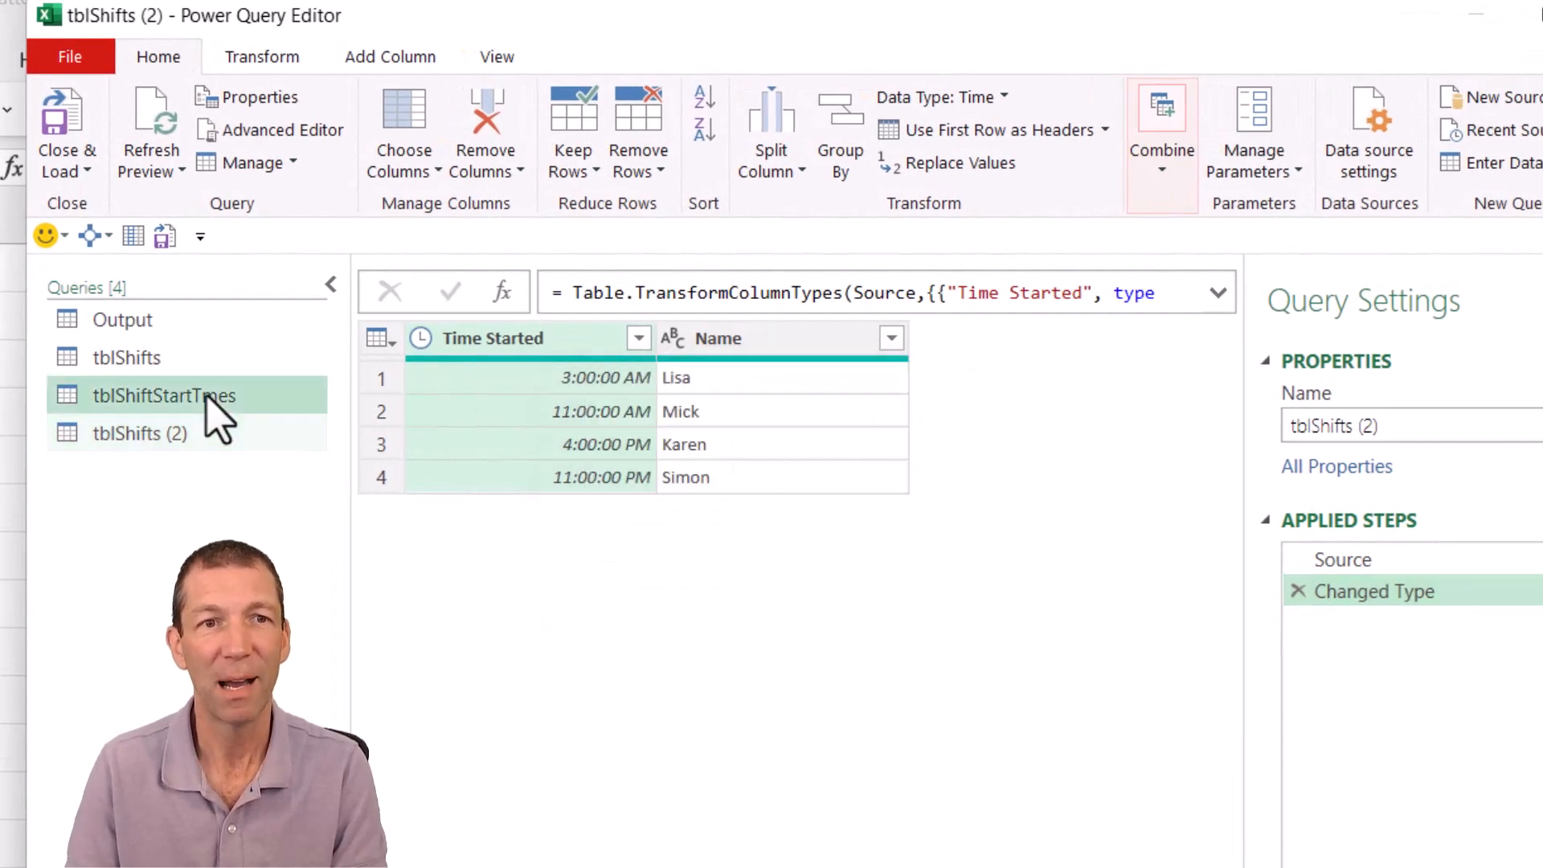
{"action": "left_click", "coordinate": [420, 338]}
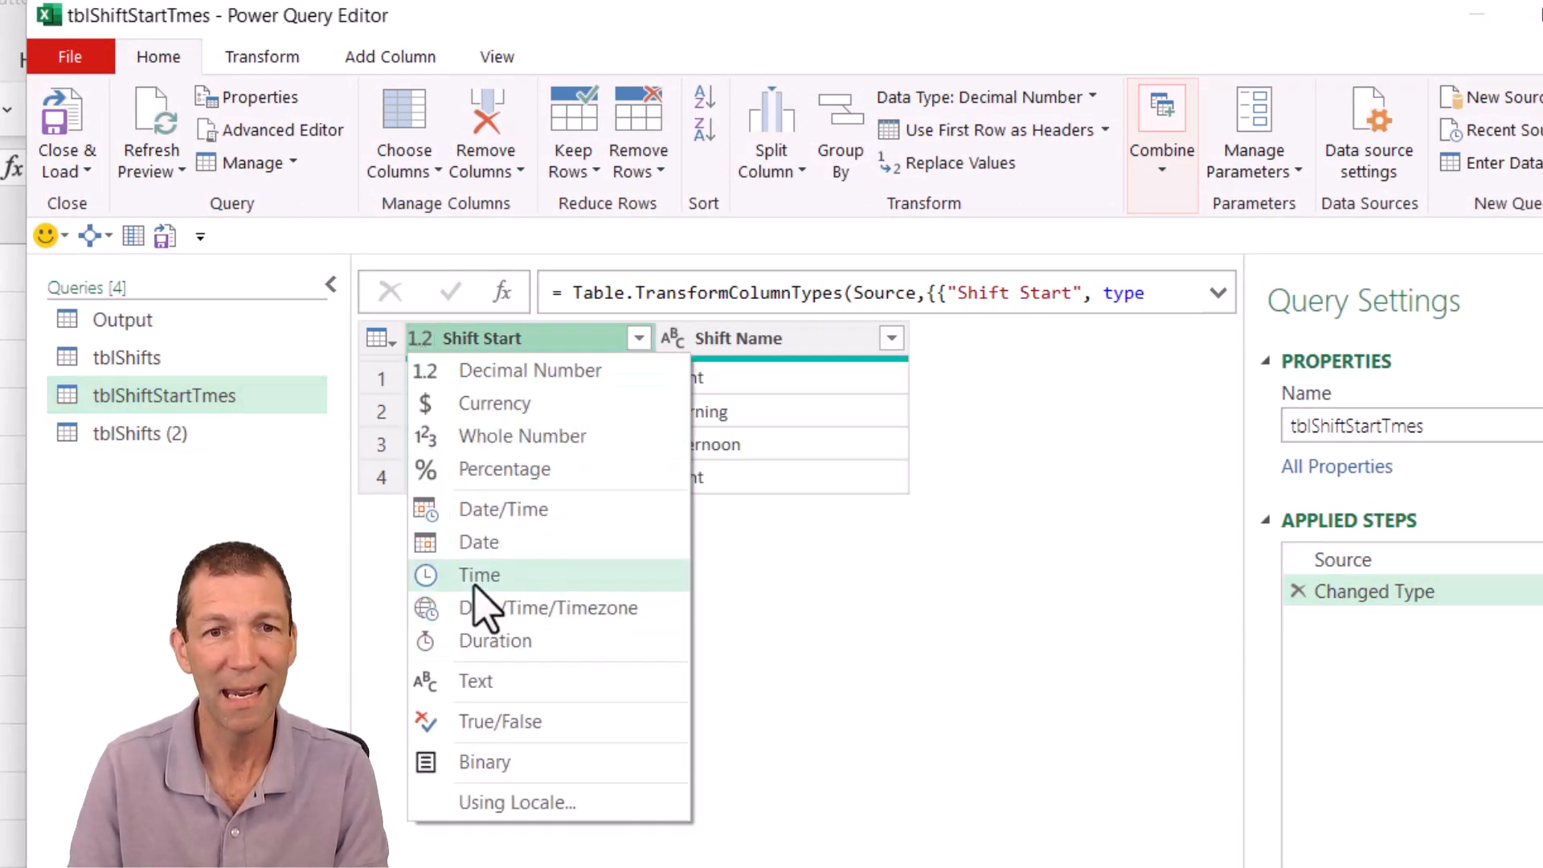
{"action": "key", "text": "Escape"}
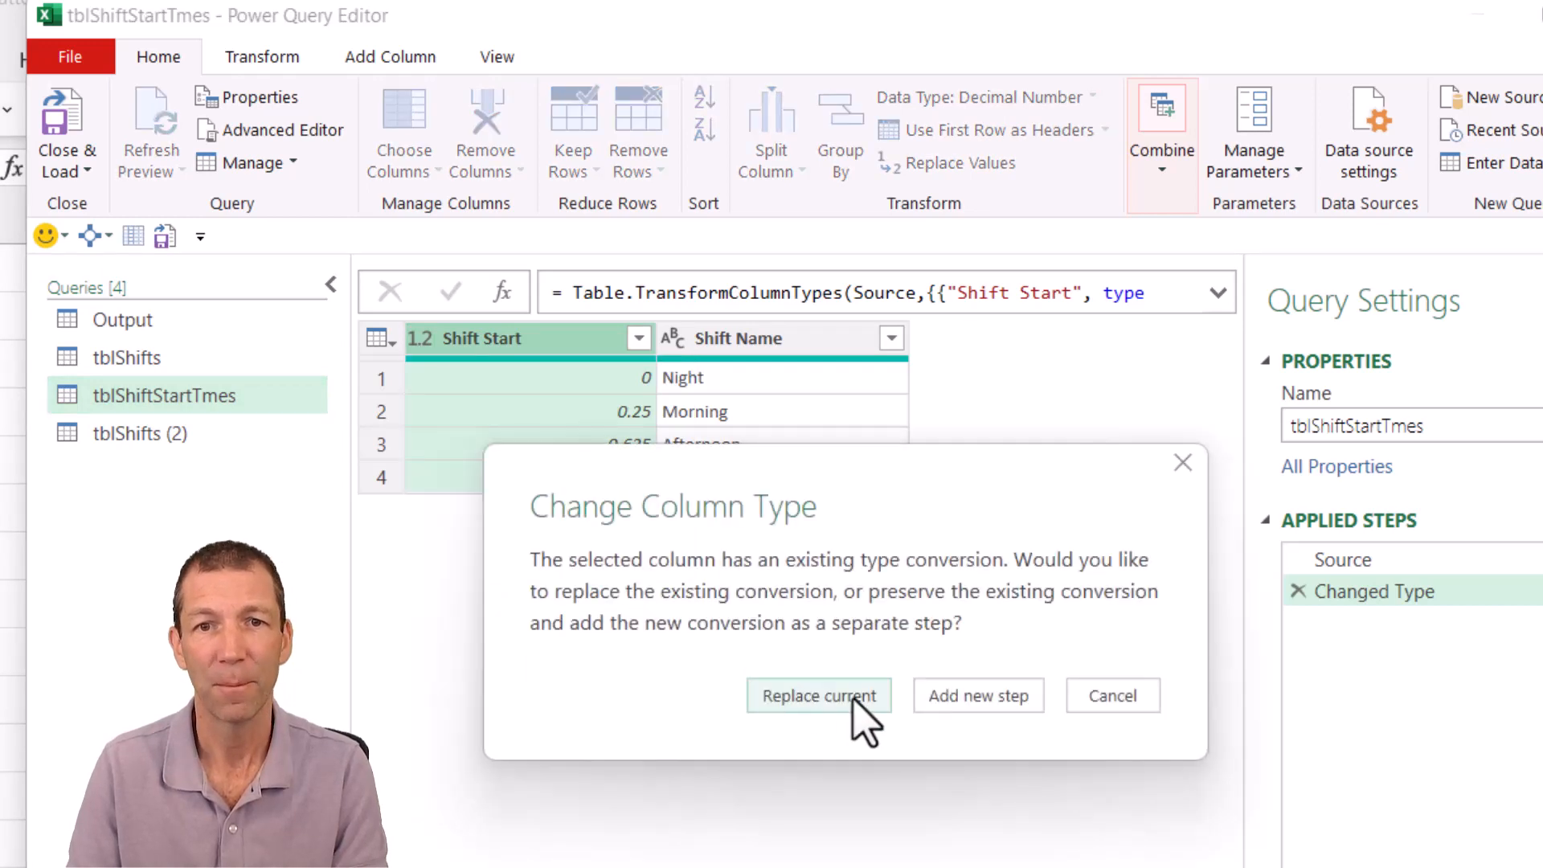
{"action": "left_click", "coordinate": [853, 699]}
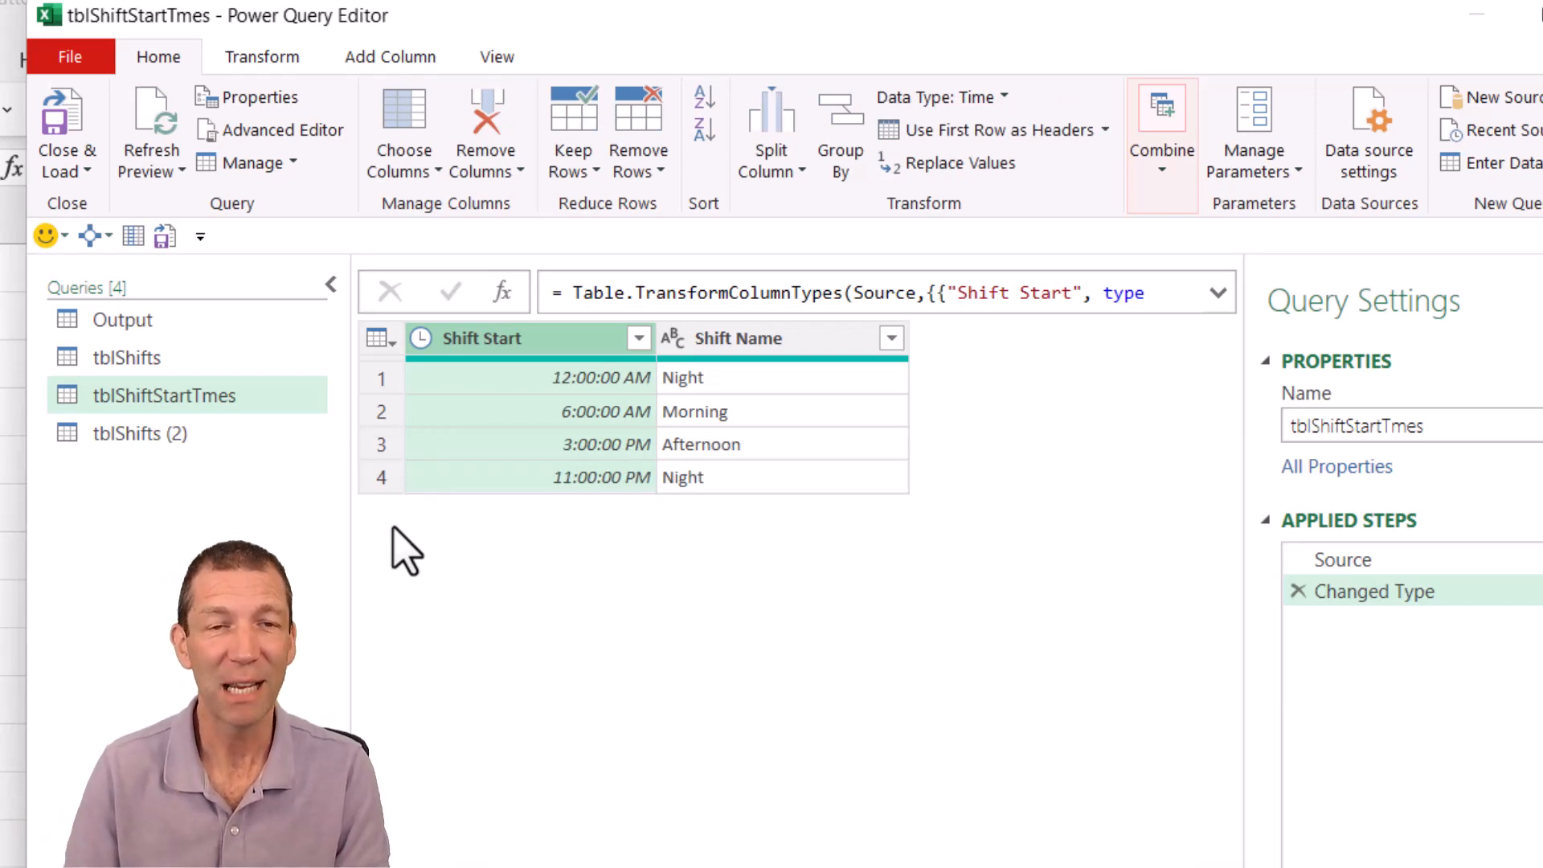
- Rename the Shift Start column in tblShiftStartTmes to Time Started, matching the column name in tblShifts (2)
{"action": "left_click", "coordinate": [218, 438]}
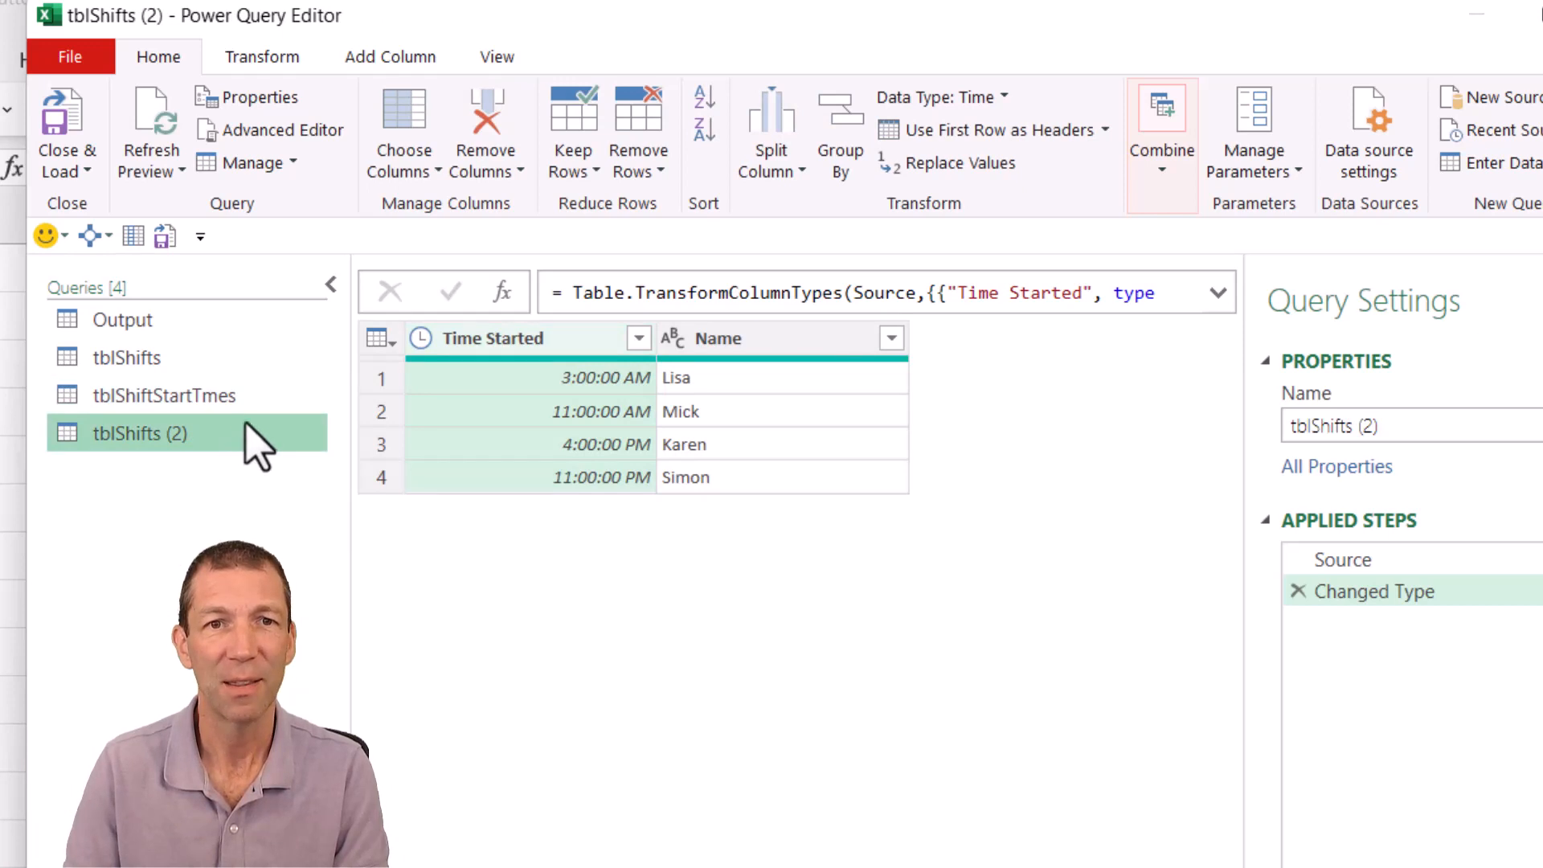
{"action": "left_click", "coordinate": [281, 398]}
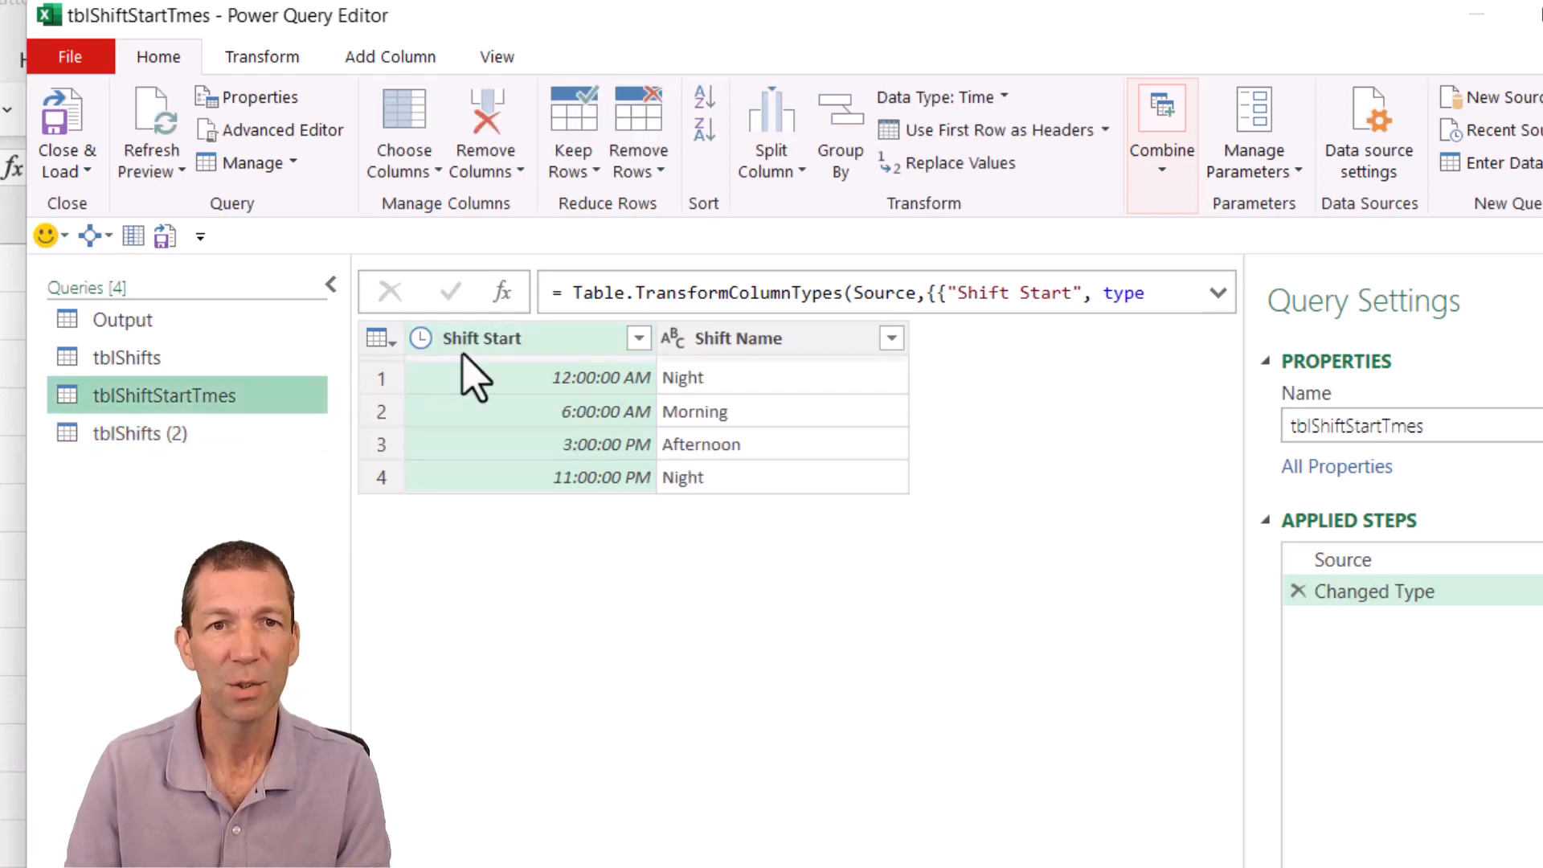
{"action": "double_click", "coordinate": [506, 338]}
{"action": "type", "text": "Time S"}
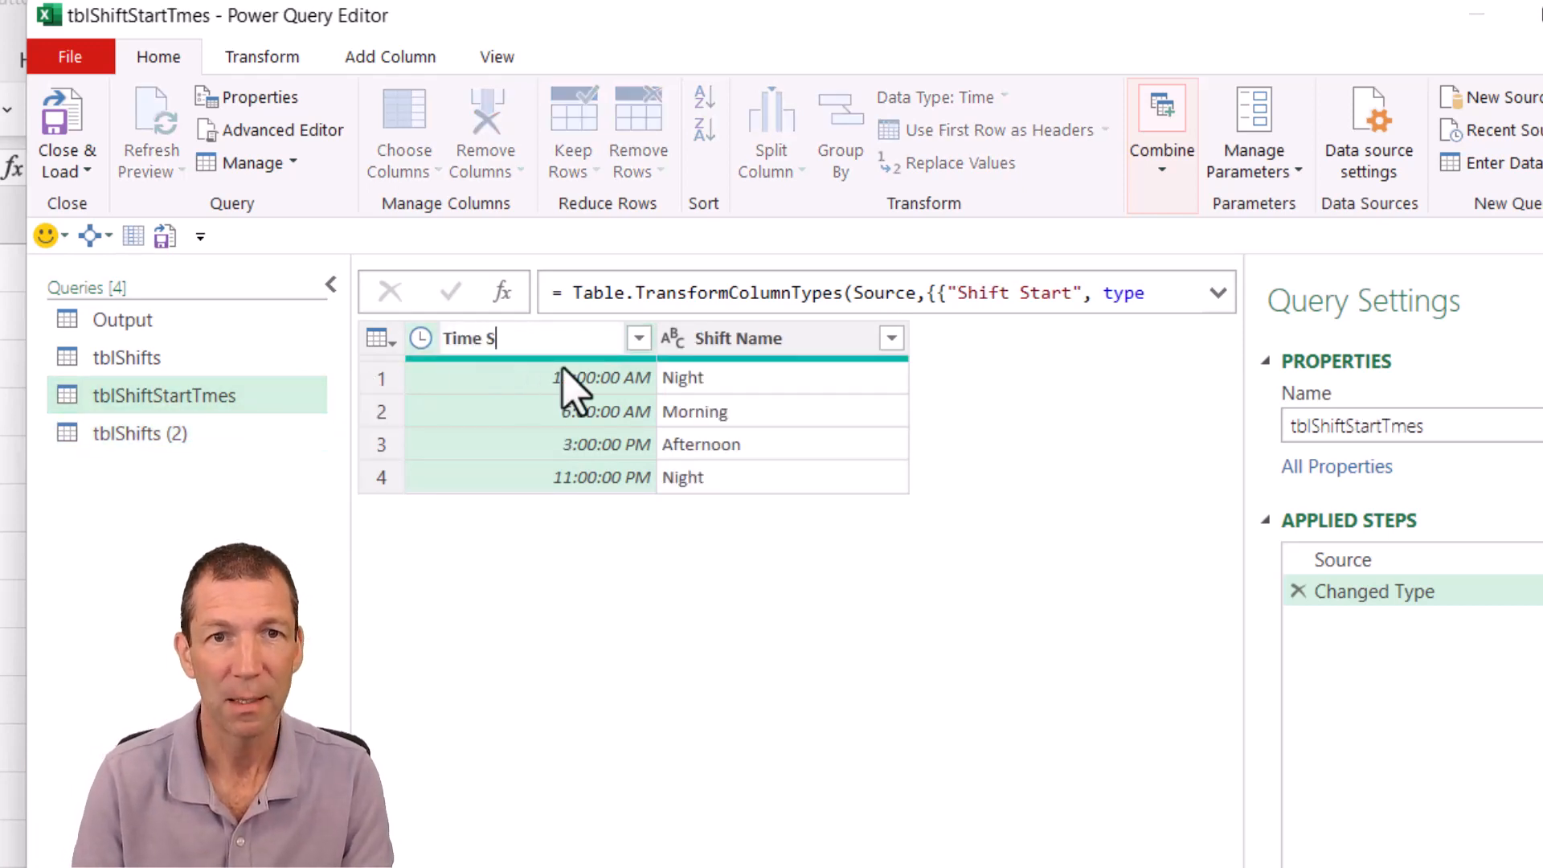
{"action": "type", "text": "tarted"}
{"action": "key", "text": "Return"}
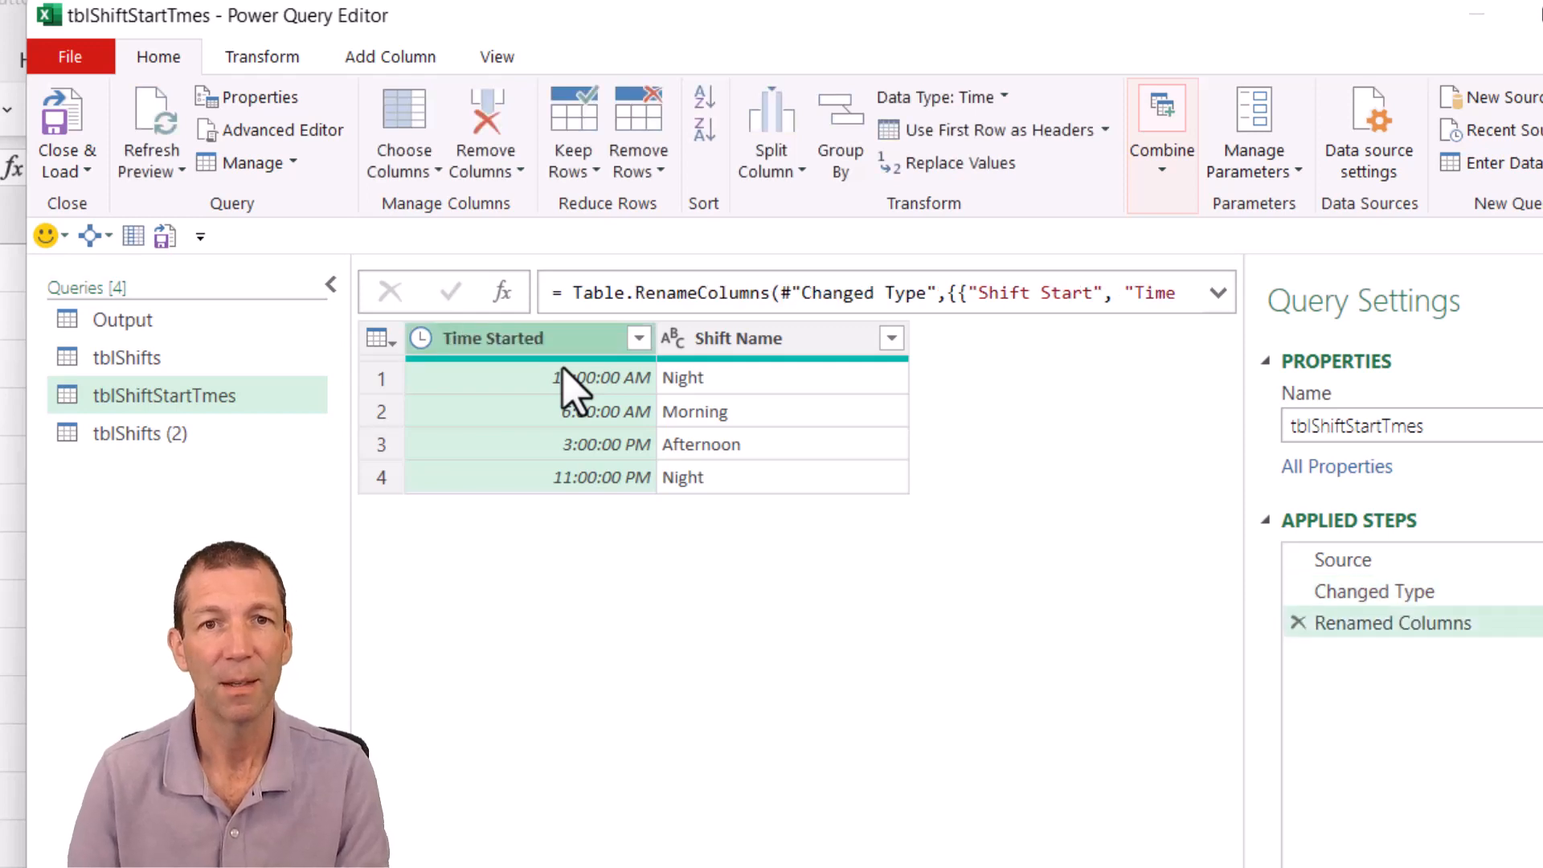
- Append the tblShiftStartTmes table to the tblShifts (2) query within that same query
{"action": "left_click", "coordinate": [206, 437]}
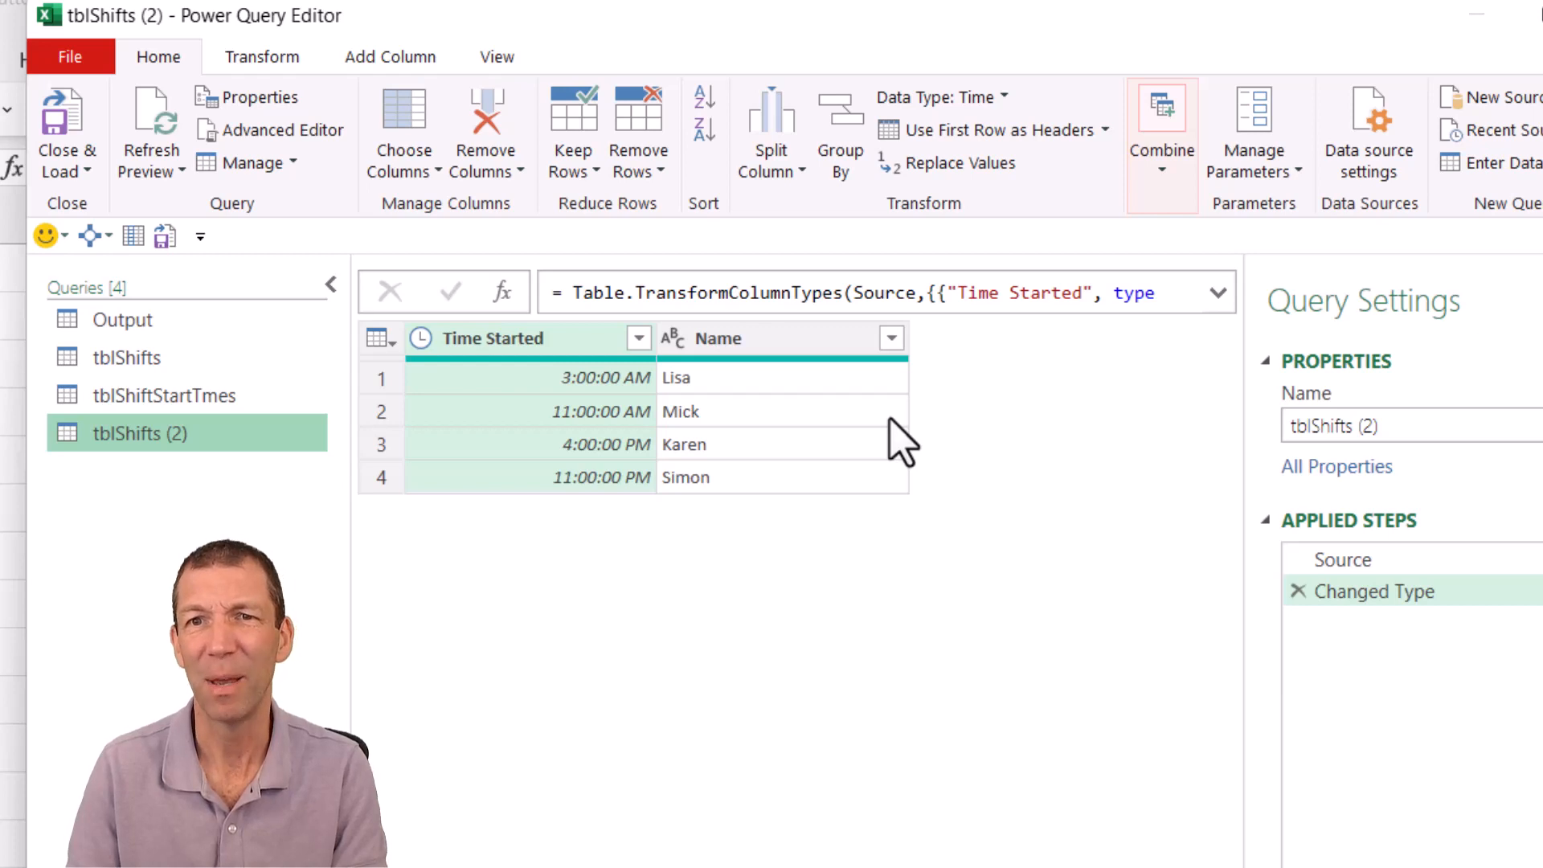
{"action": "left_click", "coordinate": [1162, 152]}
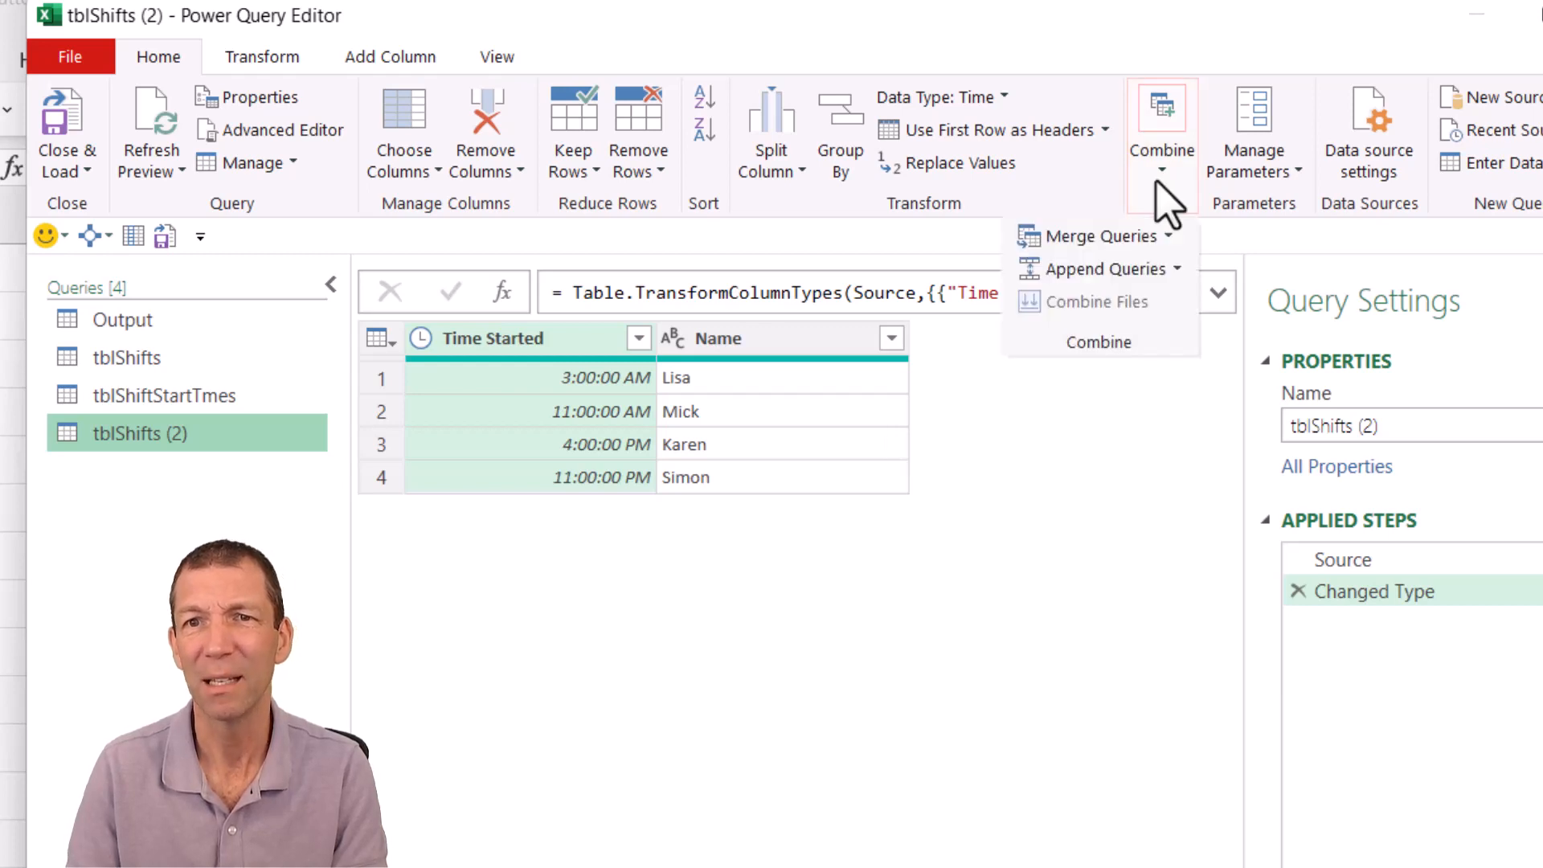
{"action": "left_click", "coordinate": [1177, 269]}
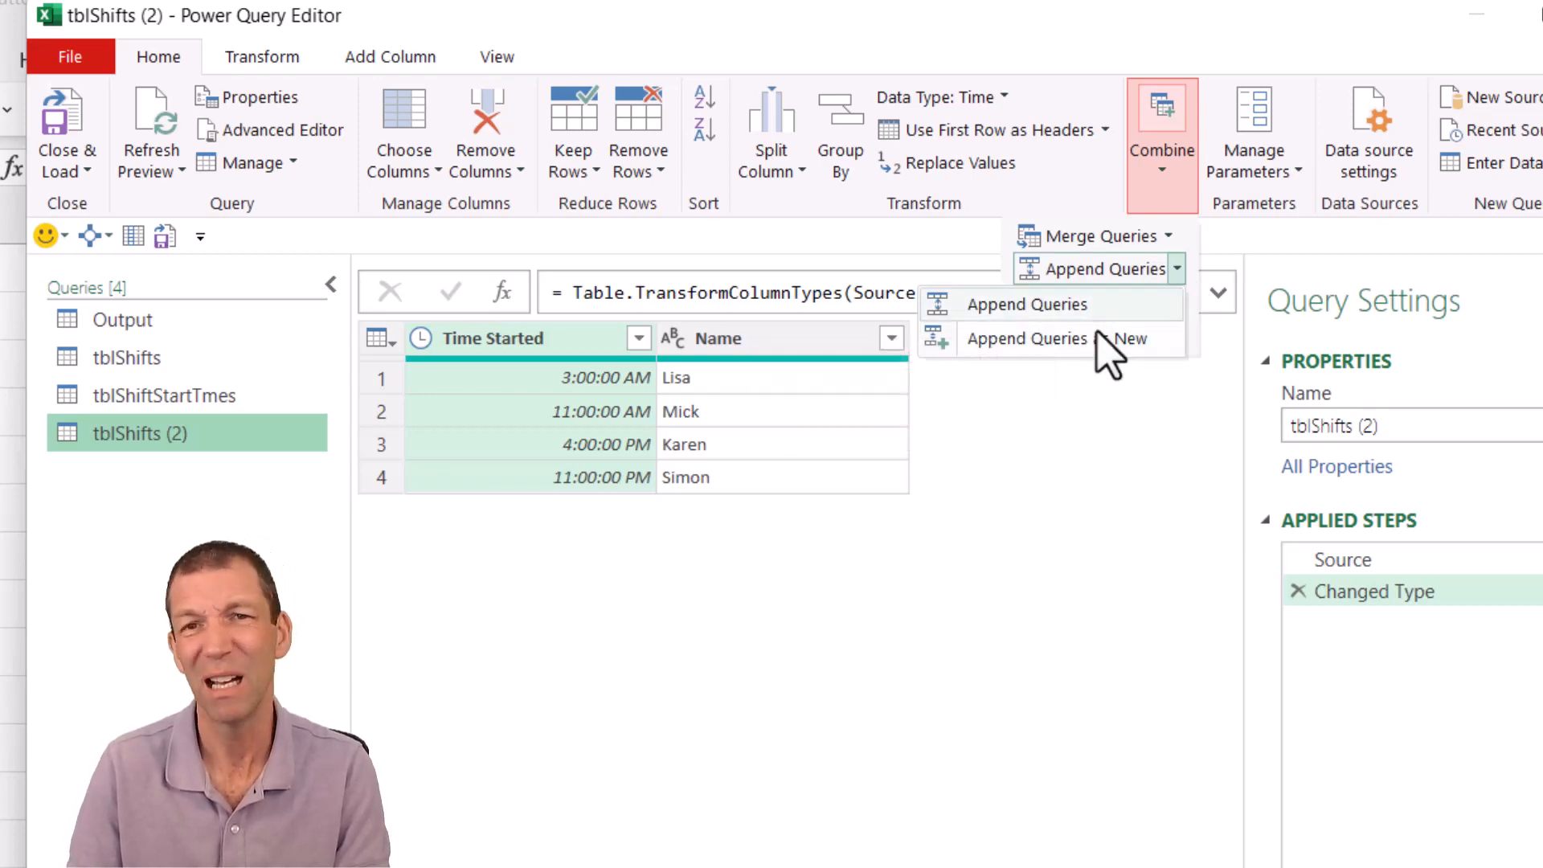
{"action": "left_click", "coordinate": [1046, 318]}
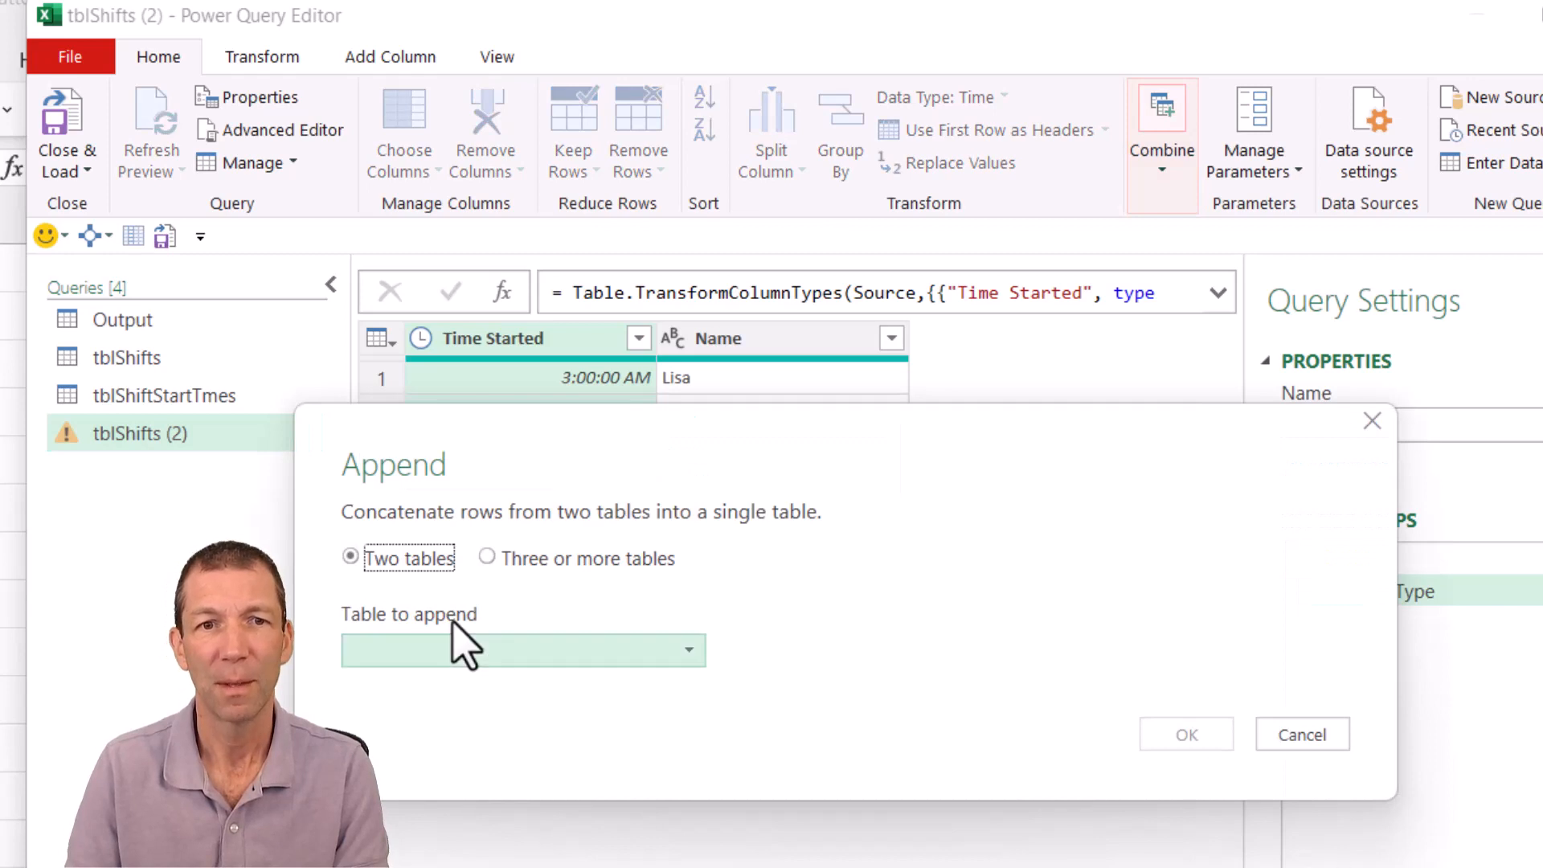
{"action": "left_click", "coordinate": [463, 652]}
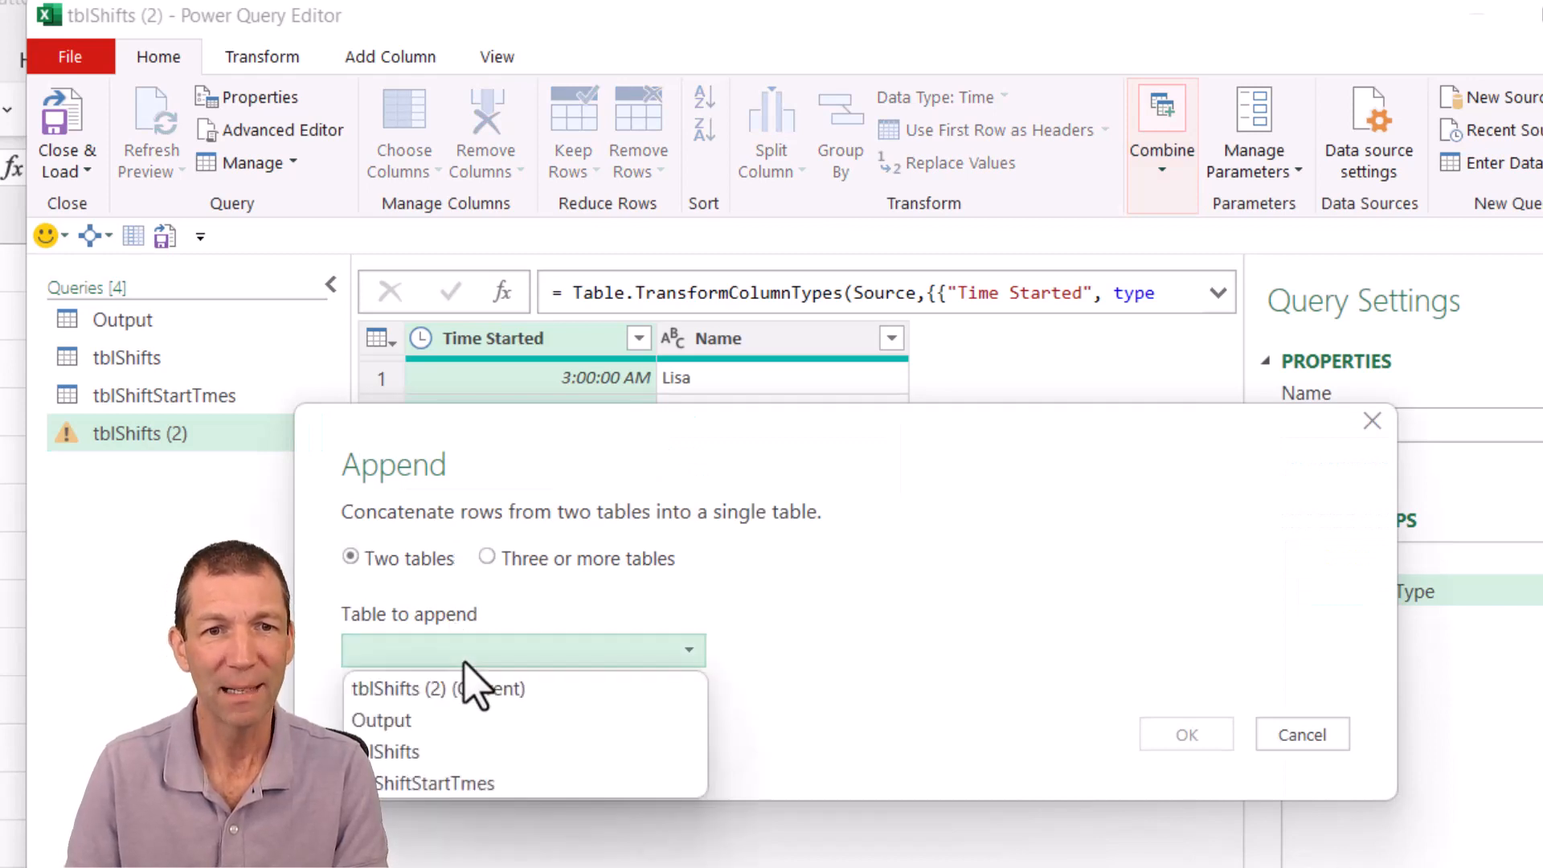
{"action": "left_click", "coordinate": [433, 783]}
{"action": "left_click", "coordinate": [1206, 735]}
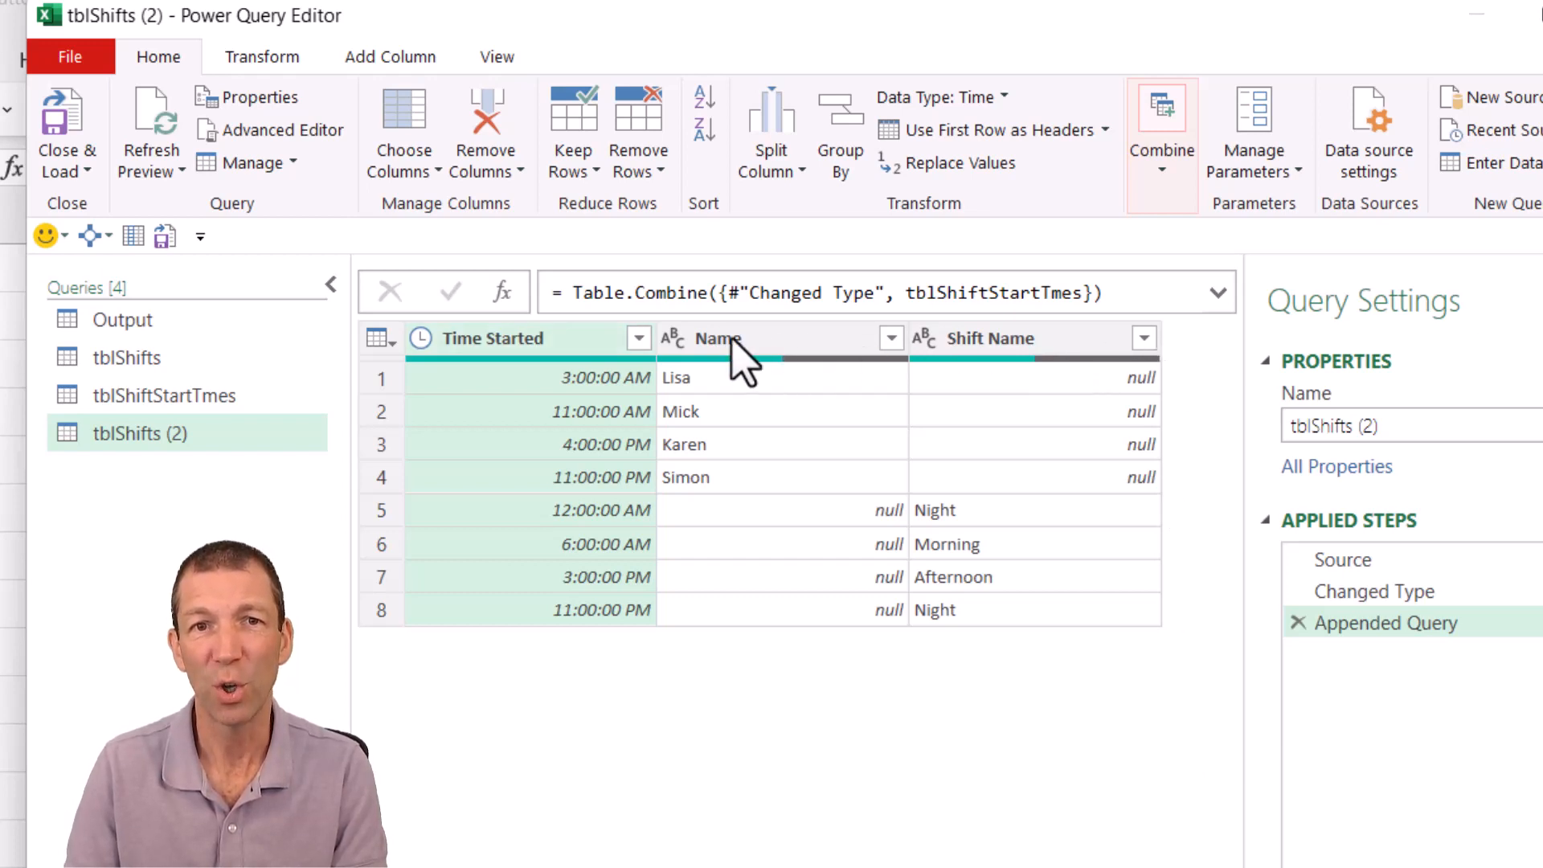
- Sort the appended rows by Time Started in ascending order and fill the Shift Name column down
{"action": "left_click", "coordinate": [639, 339]}
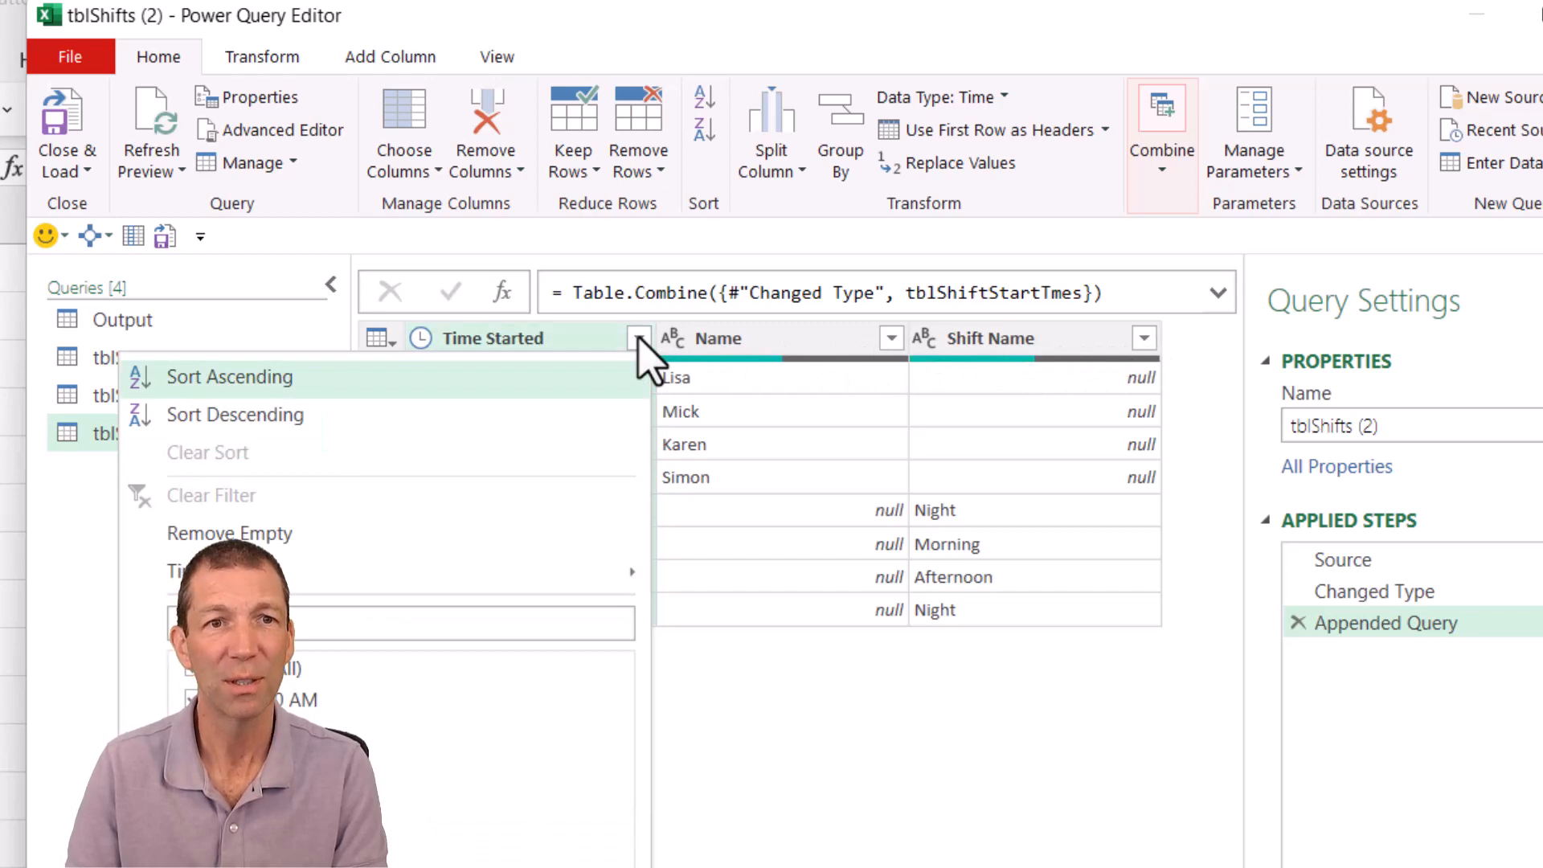
{"action": "left_click", "coordinate": [548, 395]}
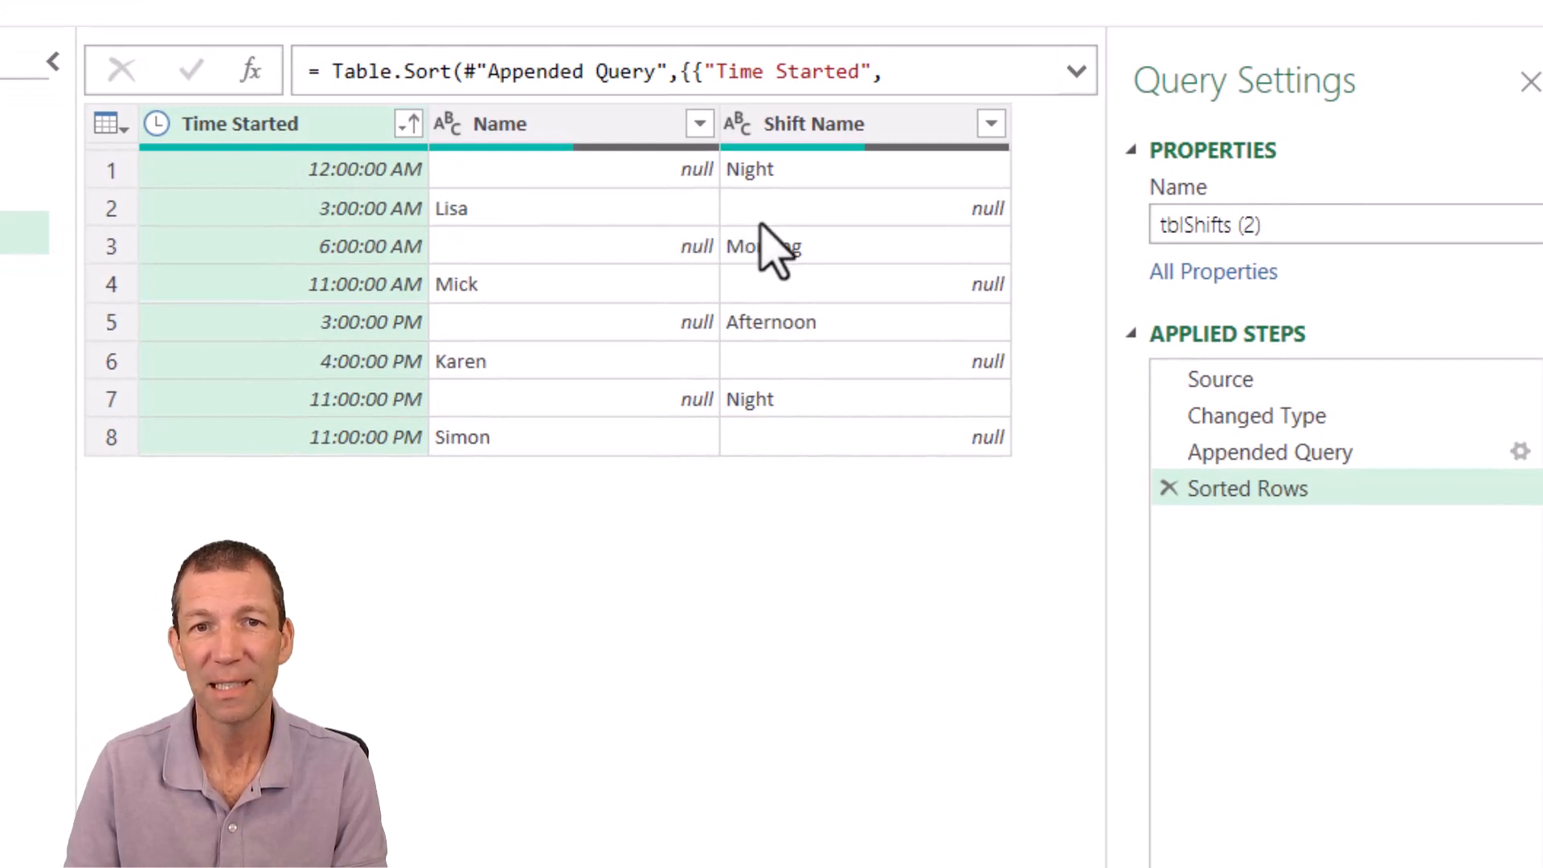
{"action": "right_click", "coordinate": [889, 121]}
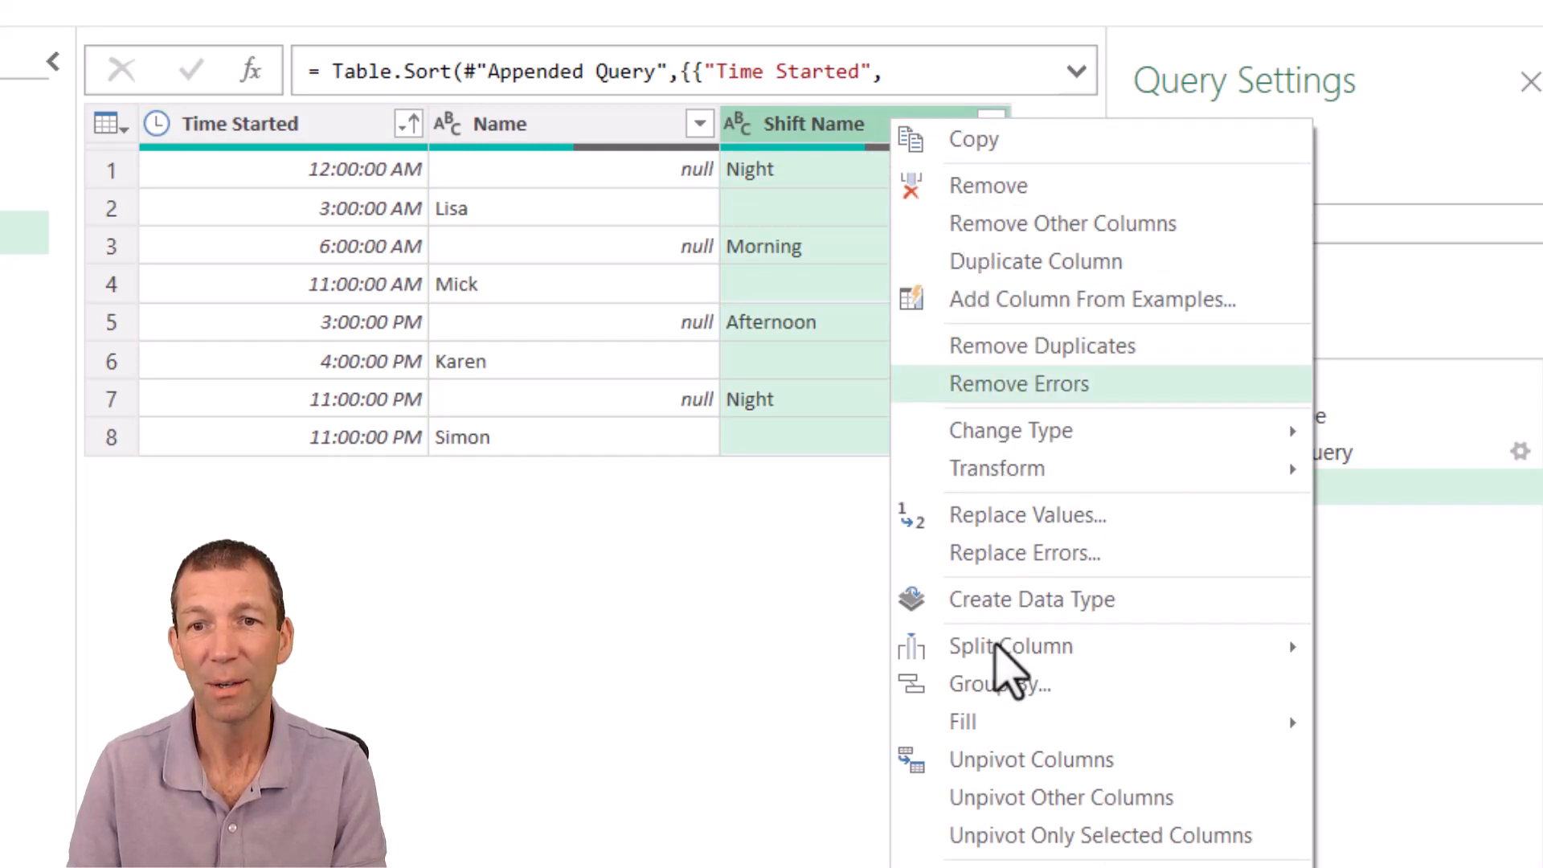
{"action": "mouse_move", "coordinate": [1000, 721]}
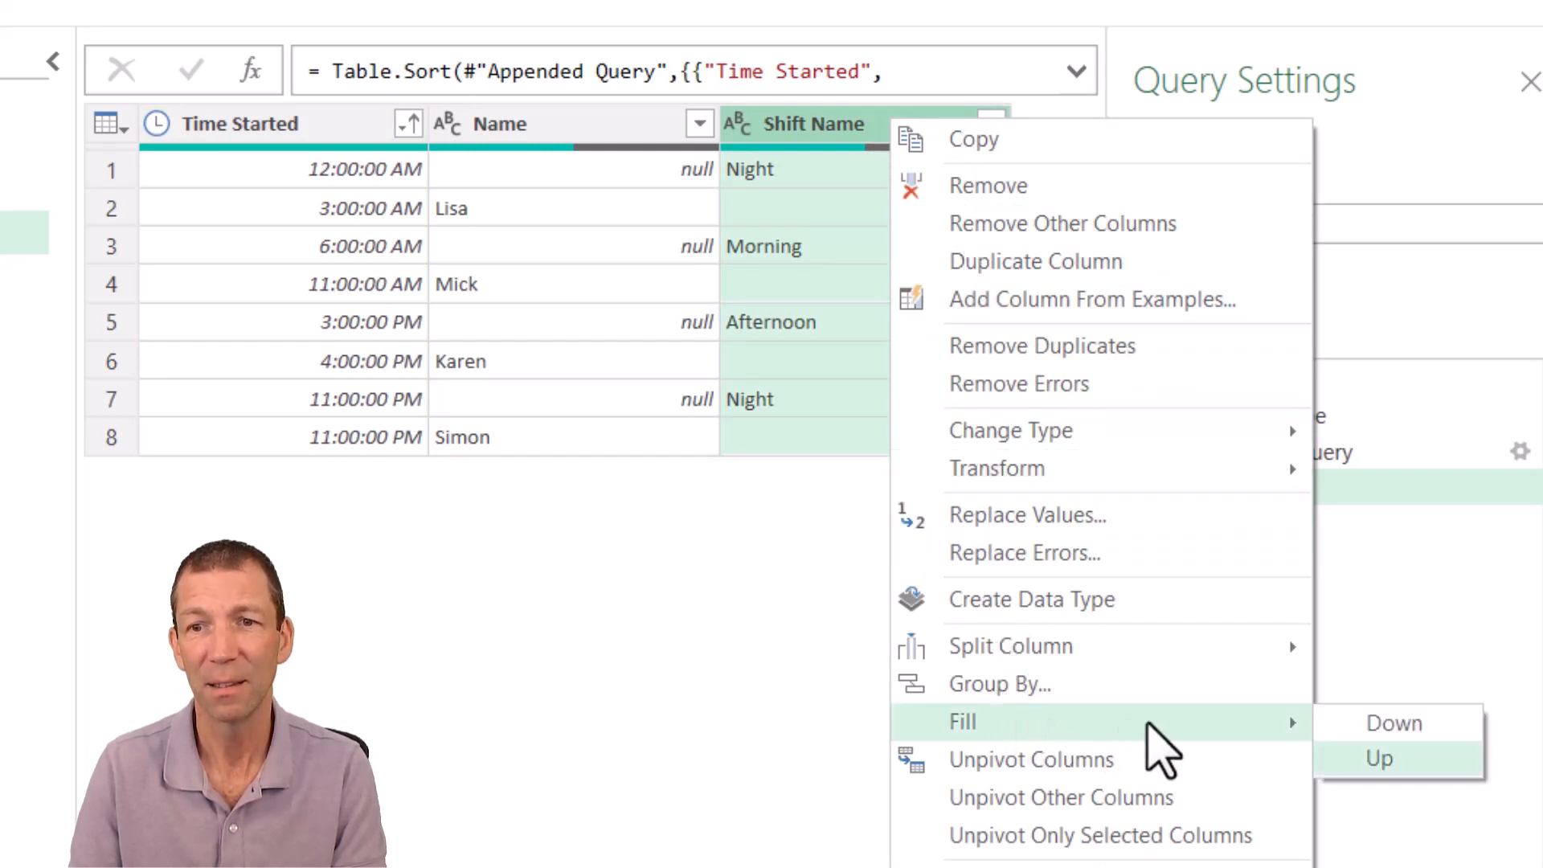
{"action": "left_click", "coordinate": [1383, 725]}
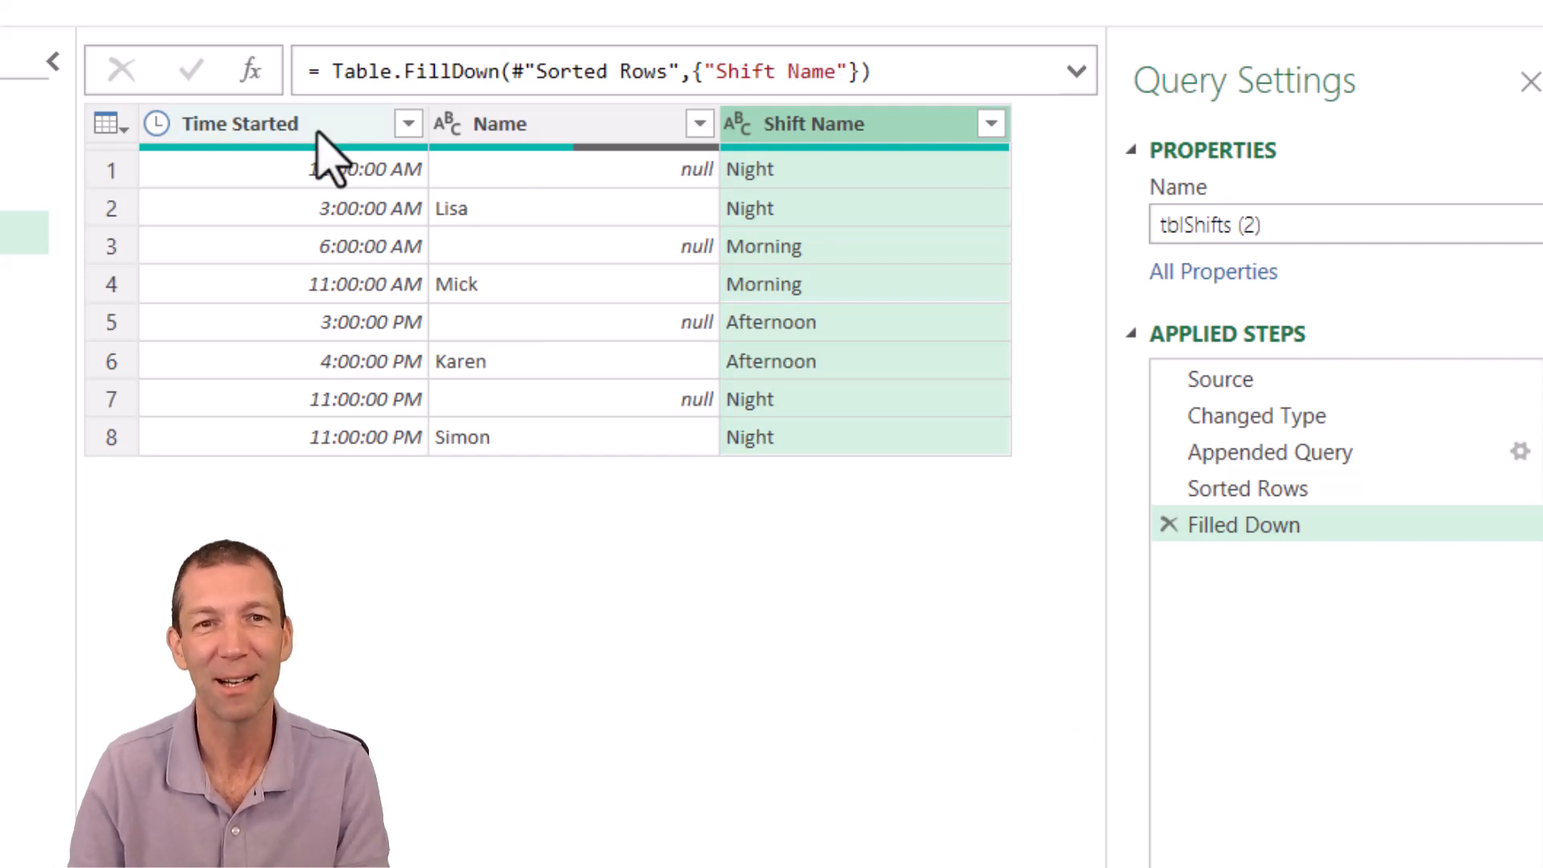
- Filter the Name column to exclude null rows
{"action": "left_click", "coordinate": [698, 124]}
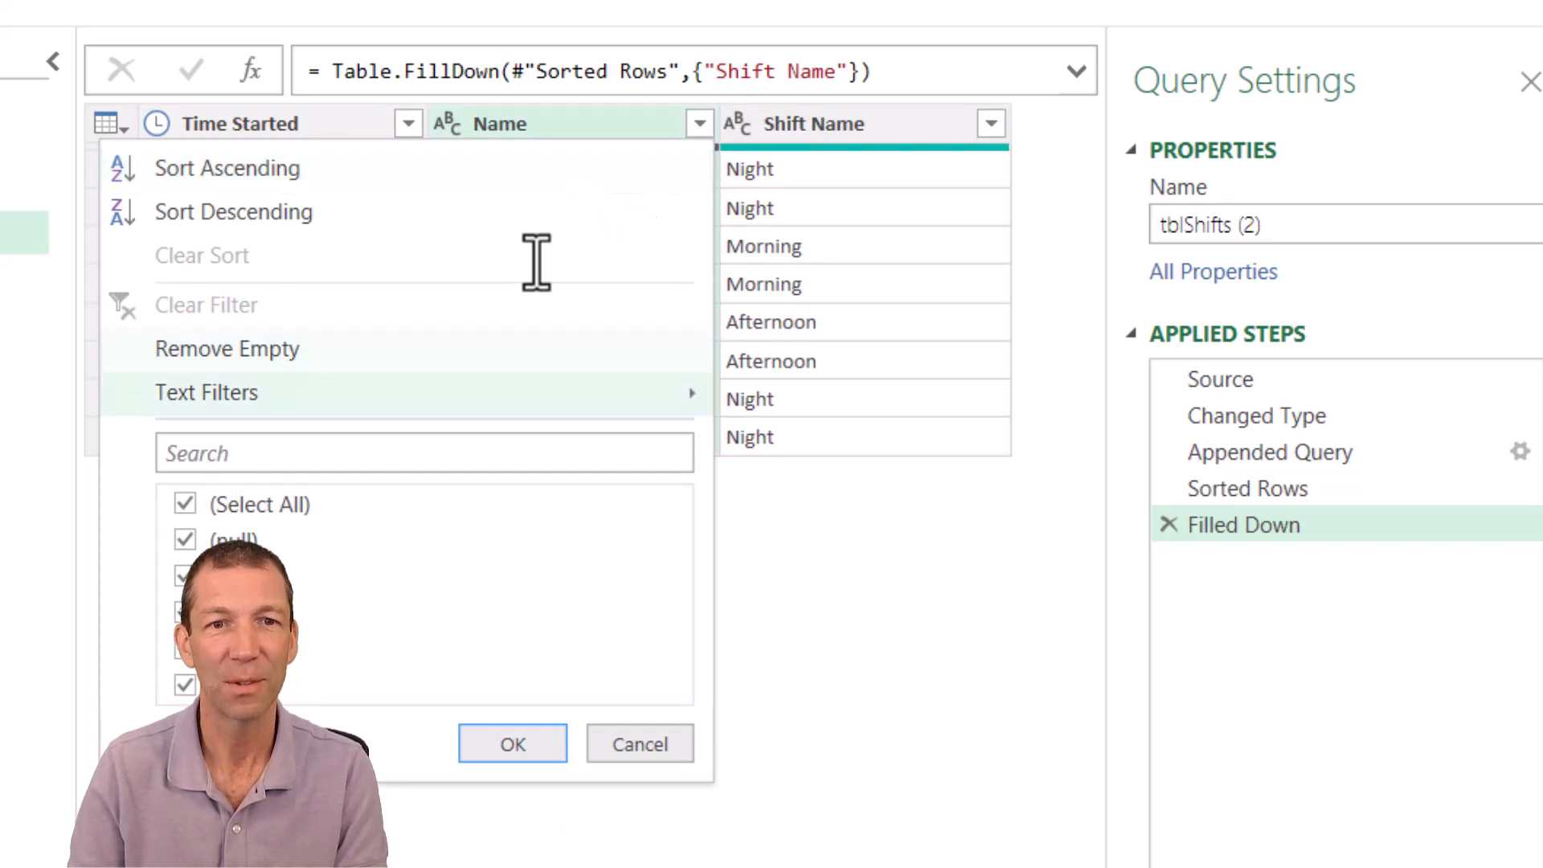
{"action": "left_click", "coordinate": [215, 539]}
{"action": "left_click", "coordinate": [516, 764]}
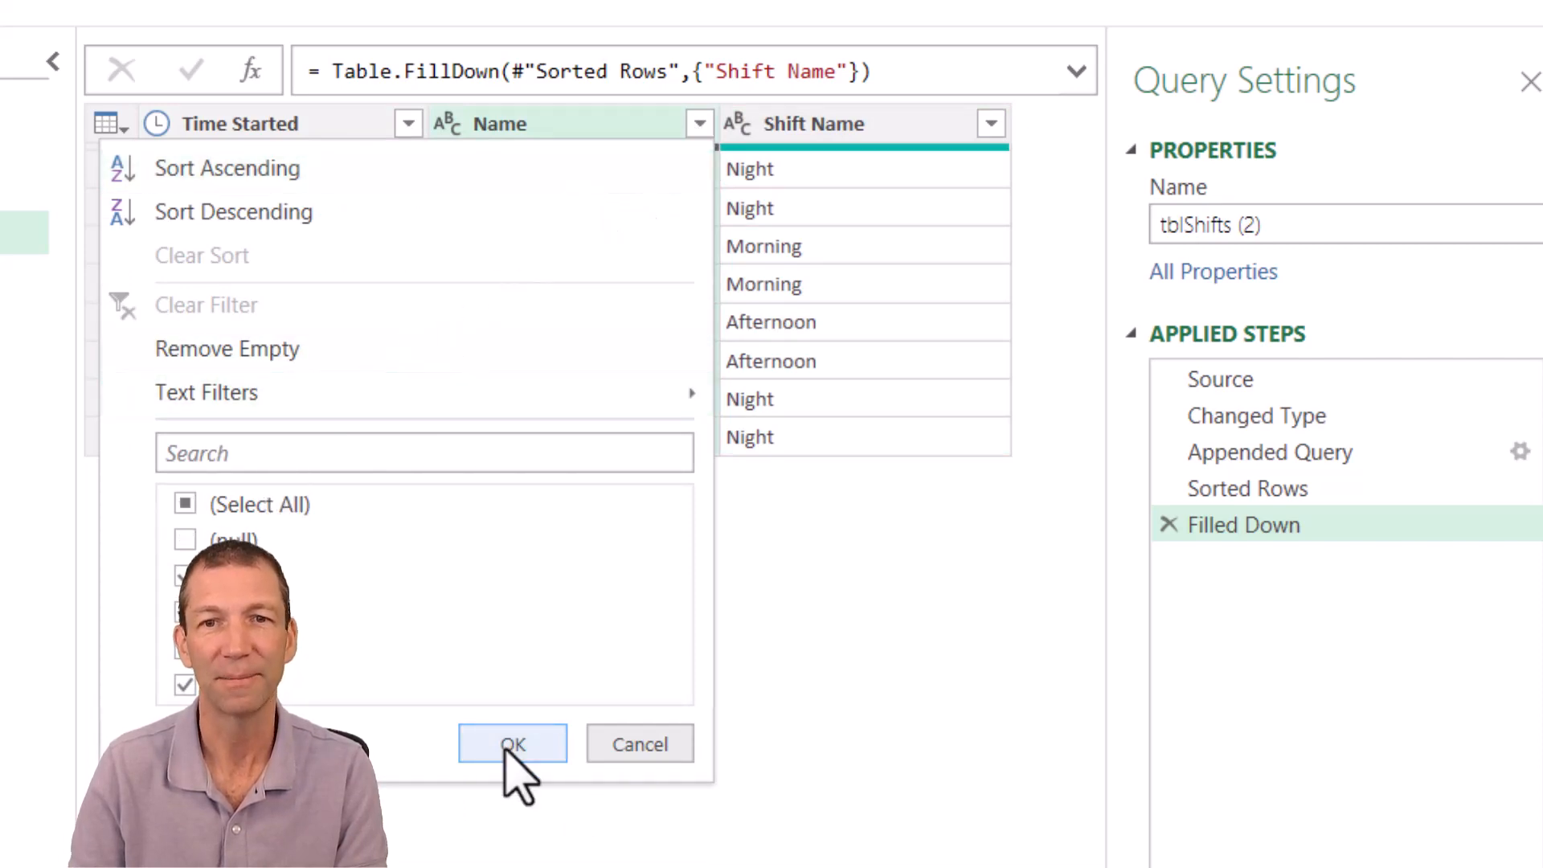